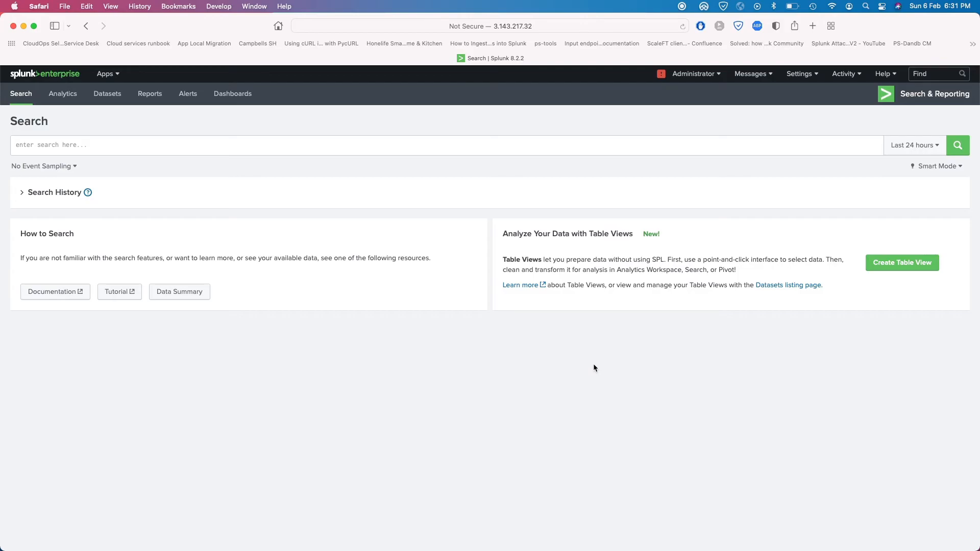
{"action": "left_click", "coordinate": [802, 74]}
{"action": "left_click", "coordinate": [560, 117]}
{"action": "left_click", "coordinate": [799, 73]}
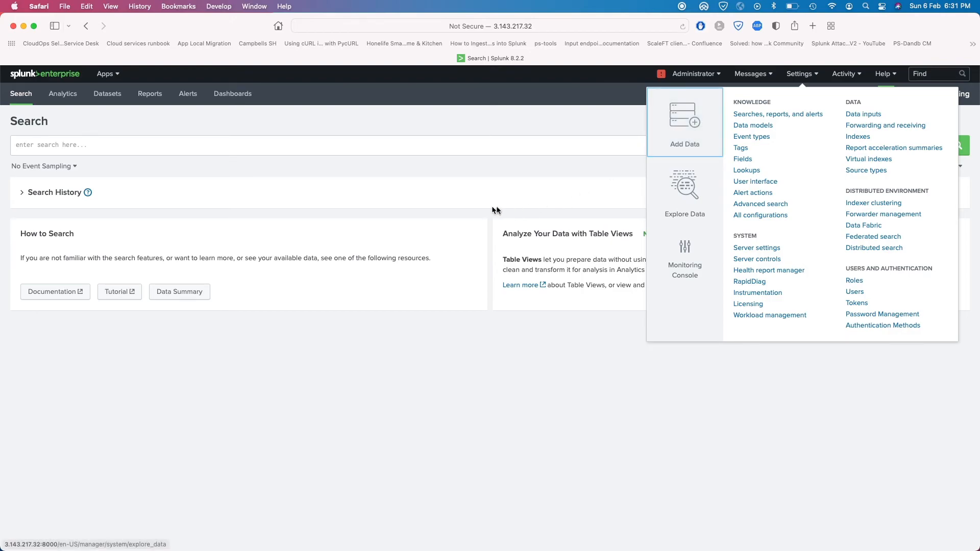
{"action": "left_click", "coordinate": [457, 175]}
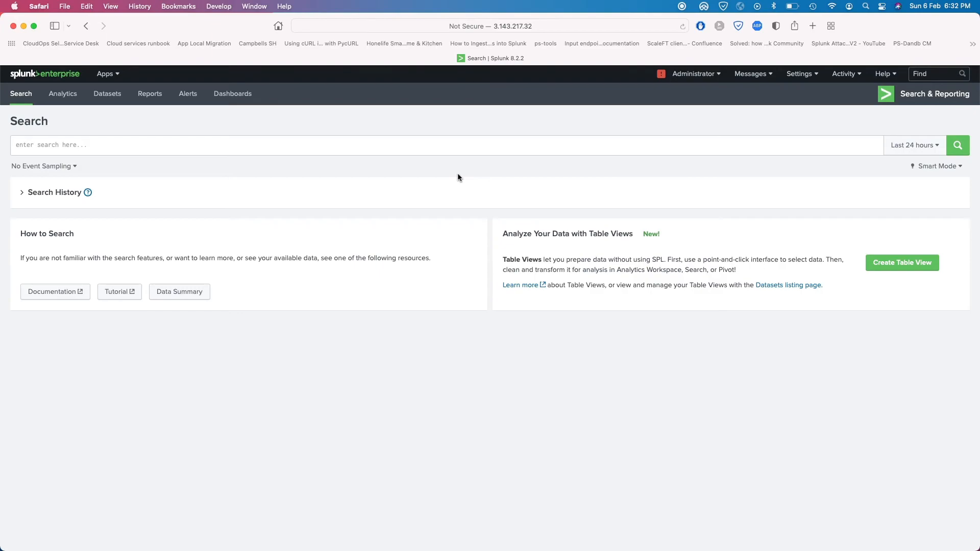
Step: Search for index=main and set the time range to All time
{"action": "left_click", "coordinate": [411, 149]}
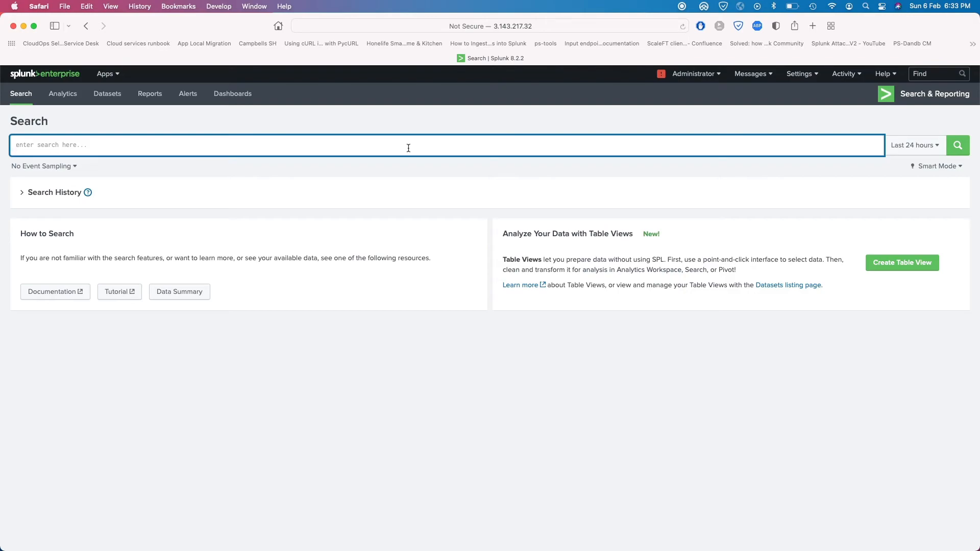
{"action": "type", "text": "index=main"}
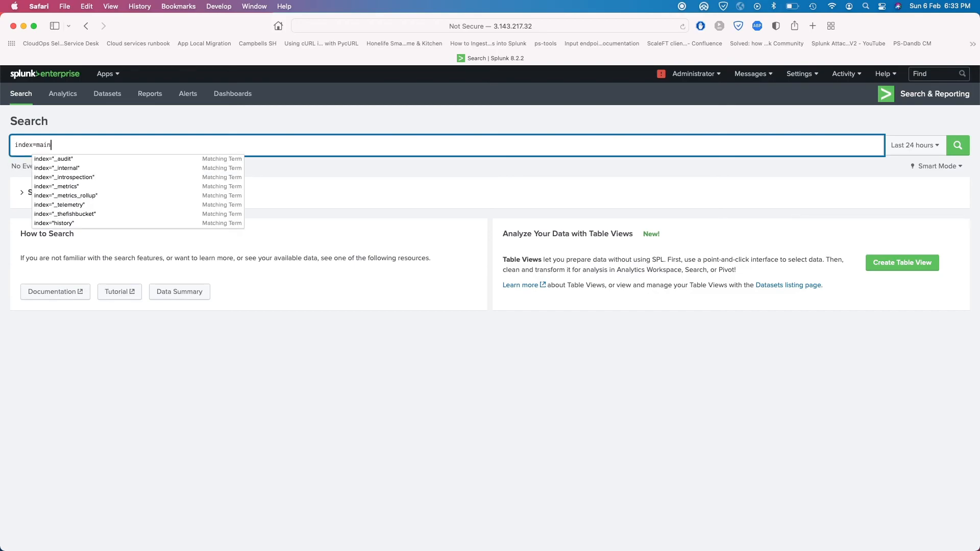
{"action": "key", "text": "Return"}
{"action": "left_click", "coordinate": [925, 149]}
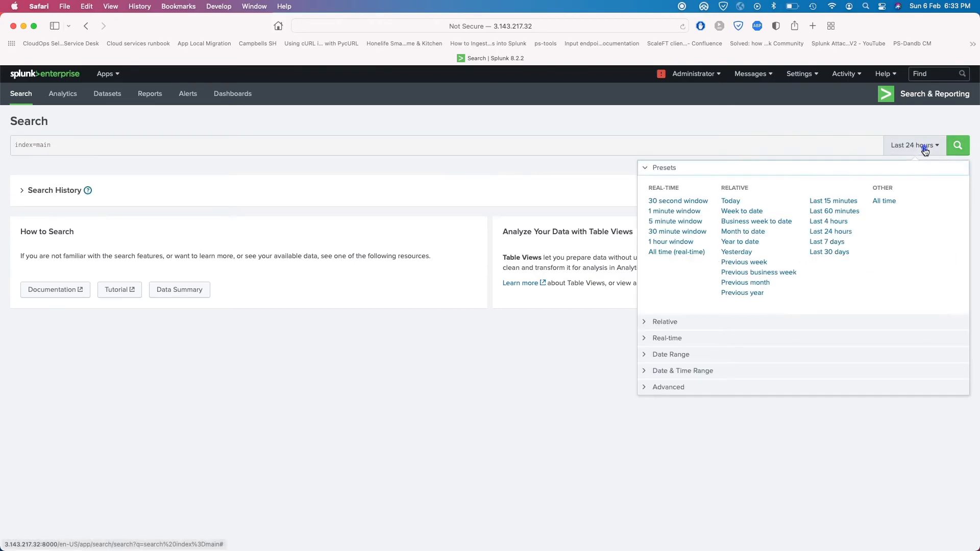
{"action": "left_click", "coordinate": [884, 201]}
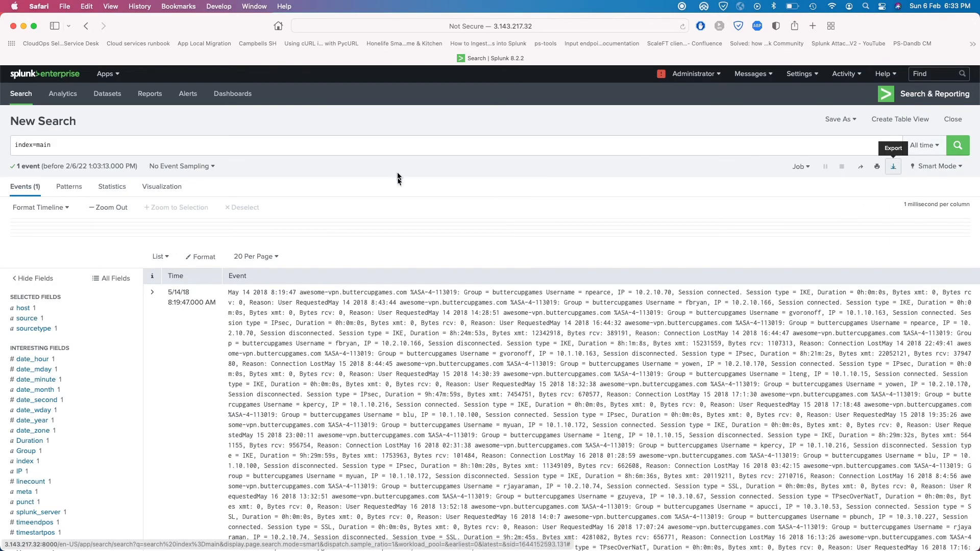
Step: Examine the raw text of the returned event and its timestamp to check how the log lines were split
{"action": "double_click", "coordinate": [254, 336]}
{"action": "scroll", "coordinate": [319, 427], "scroll_direction": "down", "scroll_amount": 3}
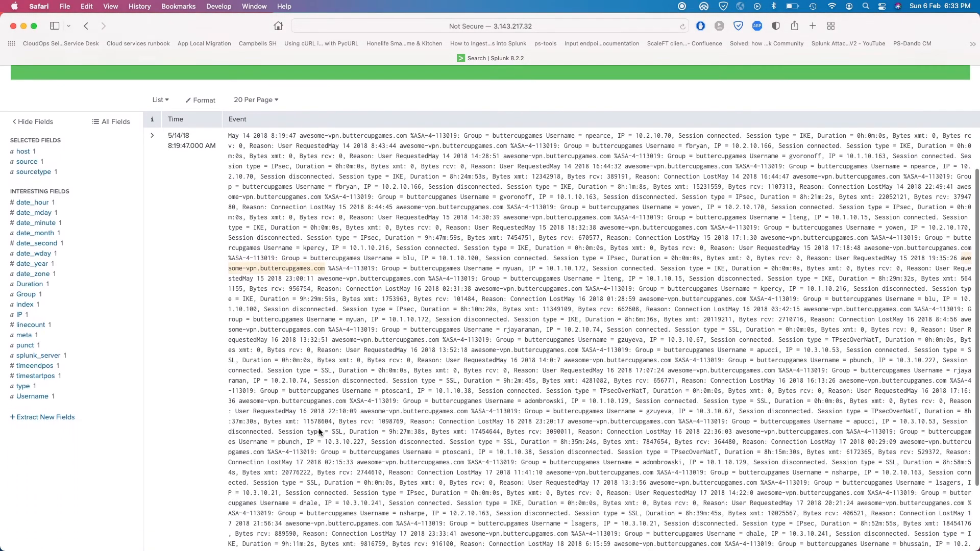
{"action": "scroll", "coordinate": [316, 153], "scroll_direction": "down", "scroll_amount": 2}
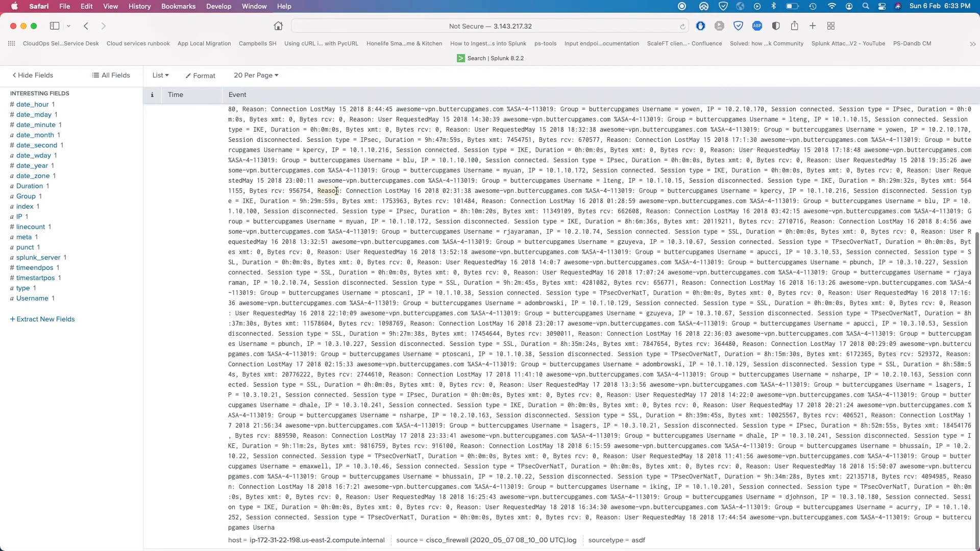
{"action": "scroll", "coordinate": [331, 197], "scroll_direction": "up", "scroll_amount": 3}
{"action": "scroll", "coordinate": [336, 191], "scroll_direction": "up", "scroll_amount": 1}
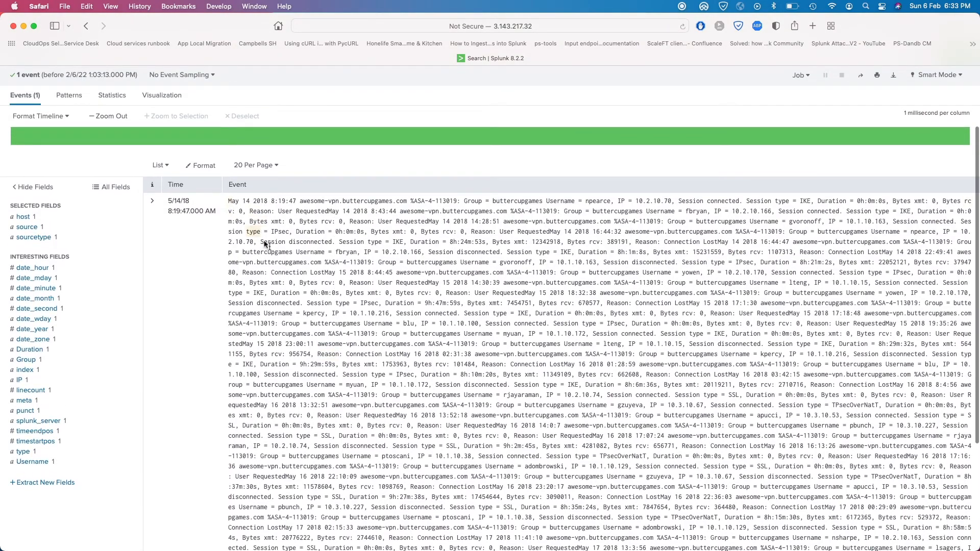
{"action": "scroll", "coordinate": [288, 312], "scroll_direction": "down", "scroll_amount": 1}
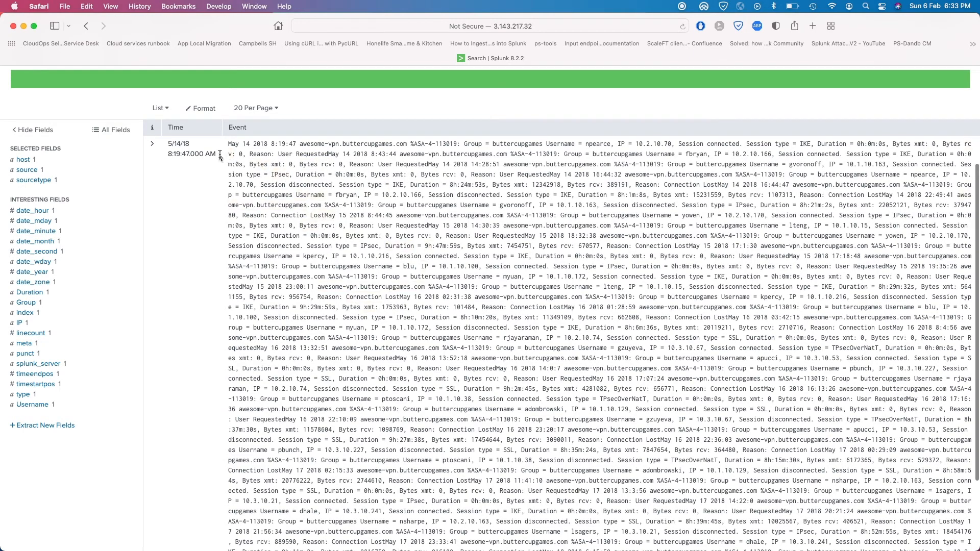
{"action": "scroll", "coordinate": [221, 157], "scroll_direction": "up", "scroll_amount": 1}
{"action": "scroll", "coordinate": [219, 152], "scroll_direction": "up", "scroll_amount": 3}
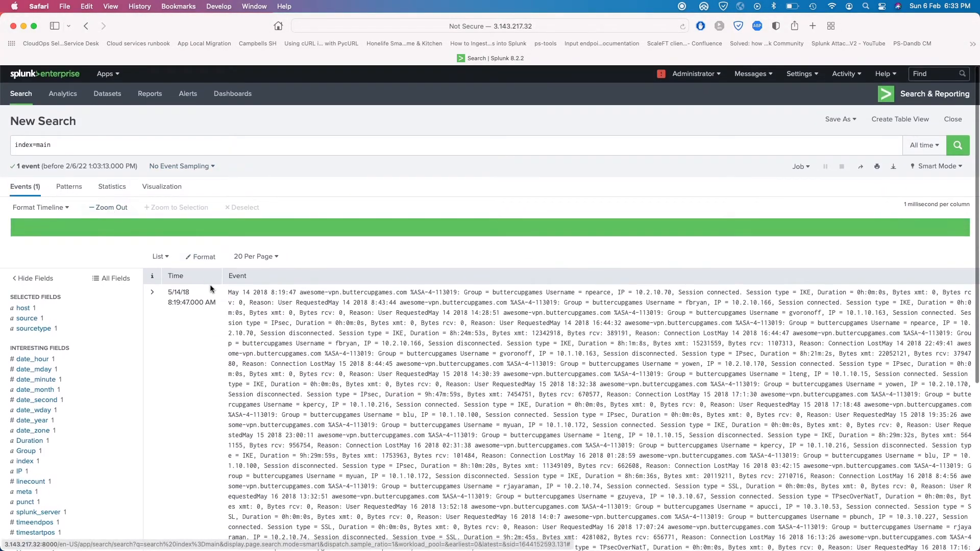
{"action": "scroll", "coordinate": [211, 289], "scroll_direction": "down", "scroll_amount": 2}
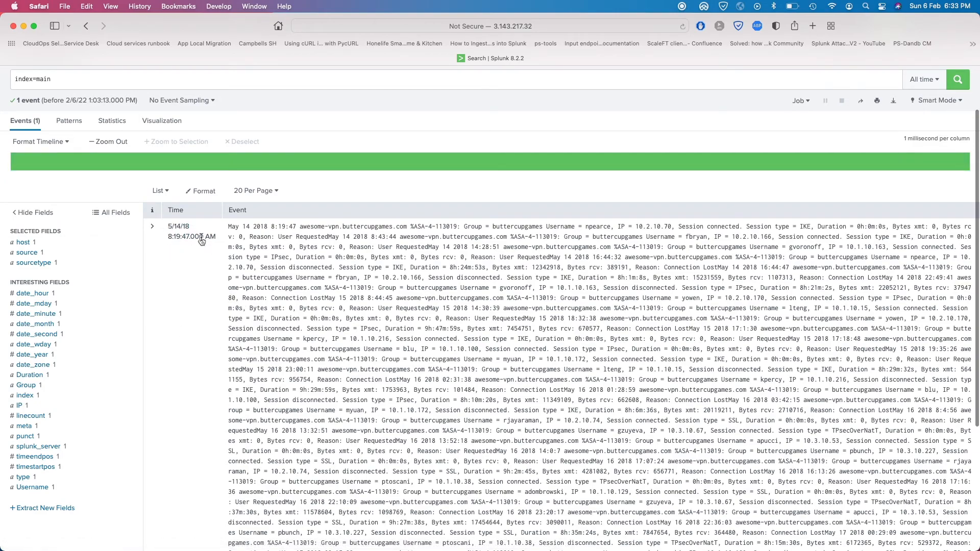
{"action": "scroll", "coordinate": [504, 378], "scroll_direction": "down", "scroll_amount": 5}
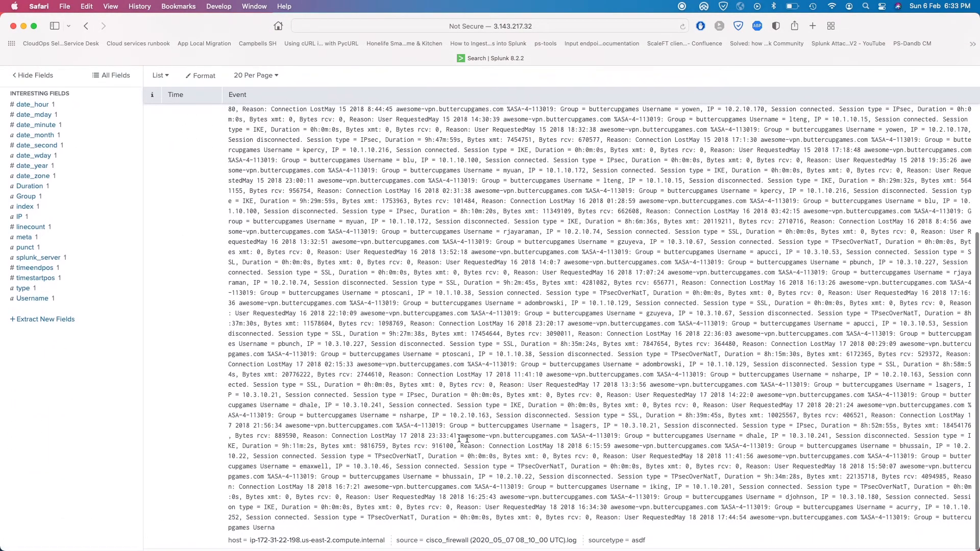
{"action": "scroll", "coordinate": [98, 197], "scroll_direction": "up", "scroll_amount": 2}
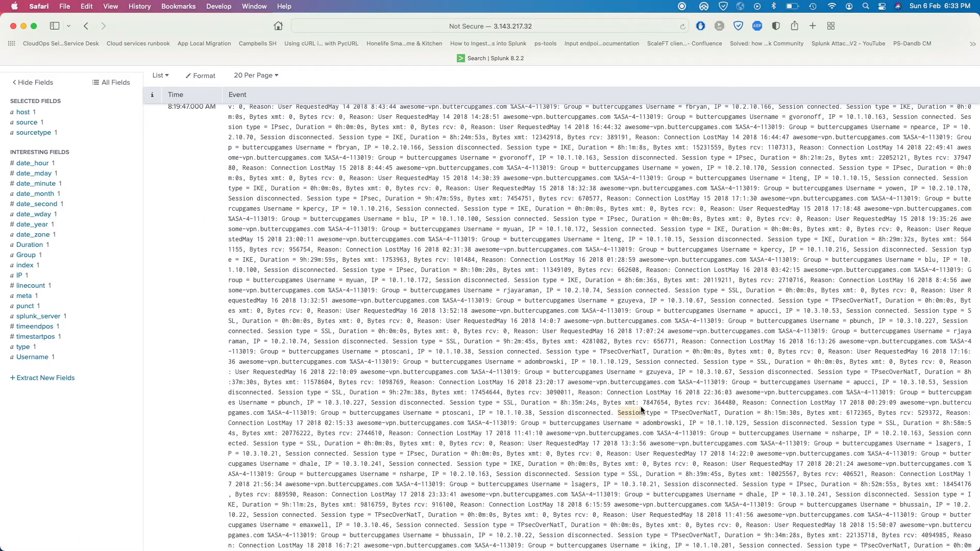
{"action": "scroll", "coordinate": [641, 405], "scroll_direction": "up", "scroll_amount": 5}
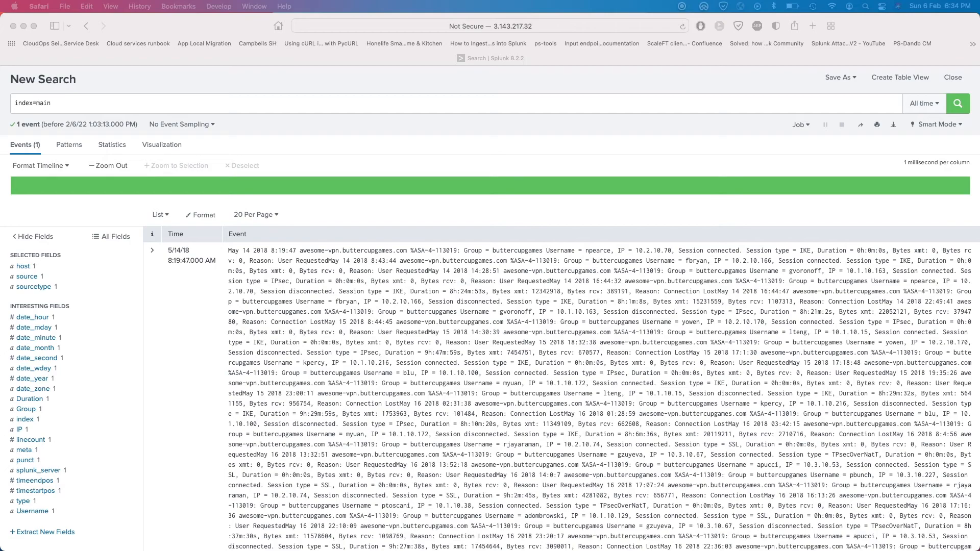
Step: Switch to the cisco_firewall log file in Atom and hide the project pane
{"action": "left_click_drag", "start_coordinate": [979, 15], "coordinate": [389, 77]}
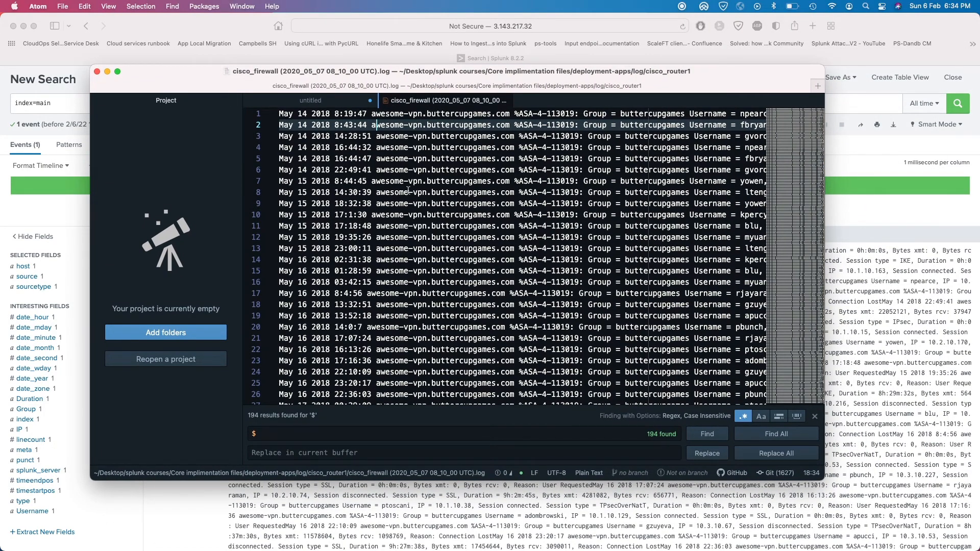
{"action": "scroll", "coordinate": [408, 190], "scroll_direction": "right", "scroll_amount": 15}
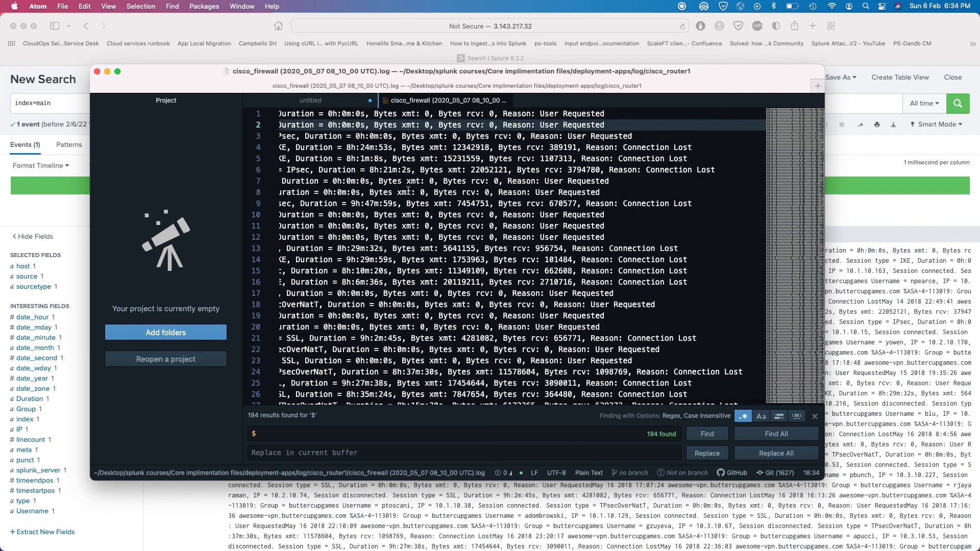
{"action": "scroll", "coordinate": [408, 190], "scroll_direction": "left", "scroll_amount": 15}
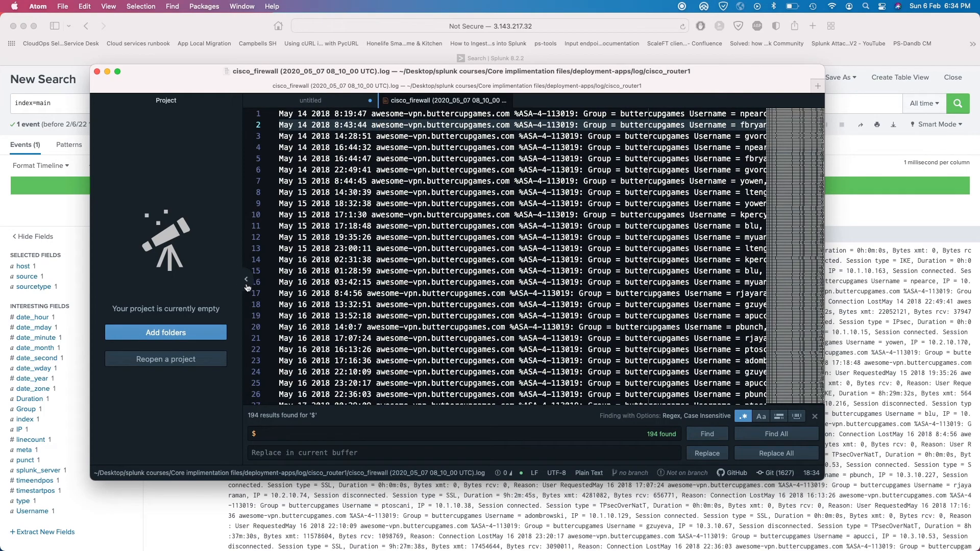
{"action": "key", "text": "super+backslash"}
Step: Examine how each line of the firewall log starts and ends throughout the file, closing the find panel for more room
{"action": "scroll", "coordinate": [487, 214], "scroll_direction": "right", "scroll_amount": 15}
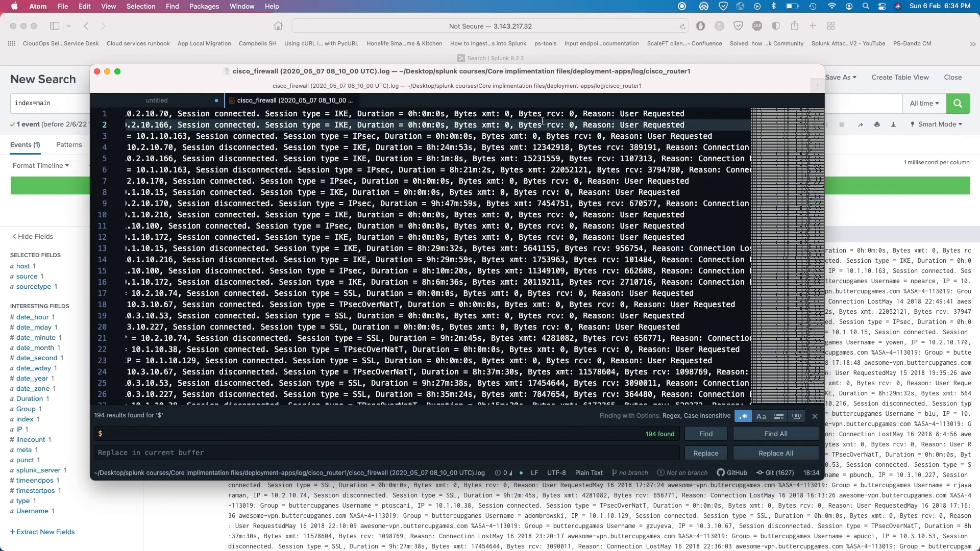
{"action": "left_click", "coordinate": [698, 113]}
{"action": "scroll", "coordinate": [485, 140], "scroll_direction": "left", "scroll_amount": 15}
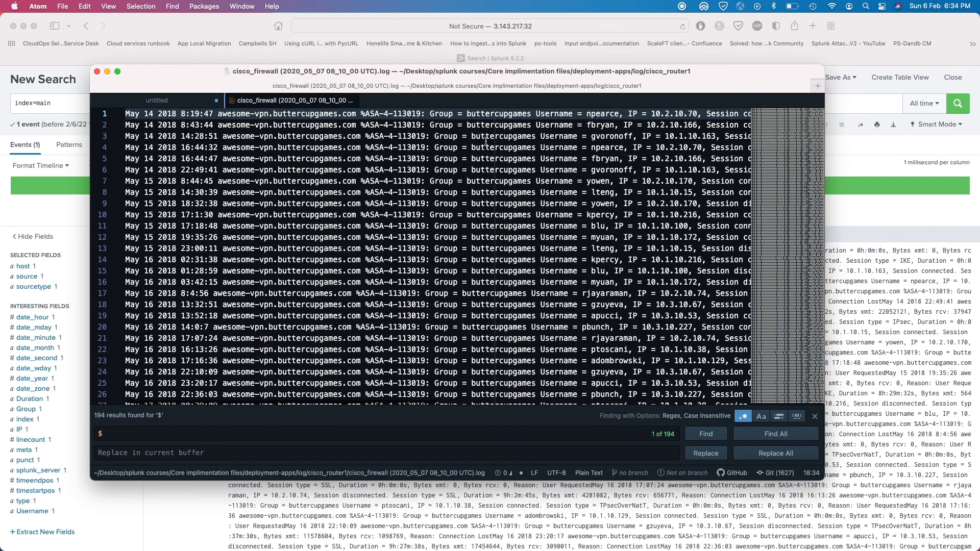
{"action": "scroll", "coordinate": [410, 137], "scroll_direction": "right", "scroll_amount": 10}
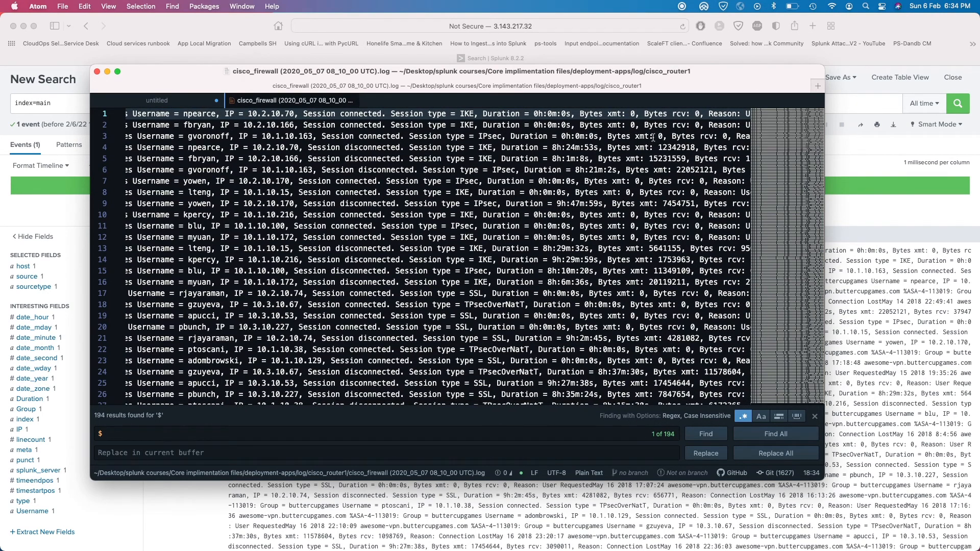
{"action": "scroll", "coordinate": [653, 137], "scroll_direction": "right", "scroll_amount": 6}
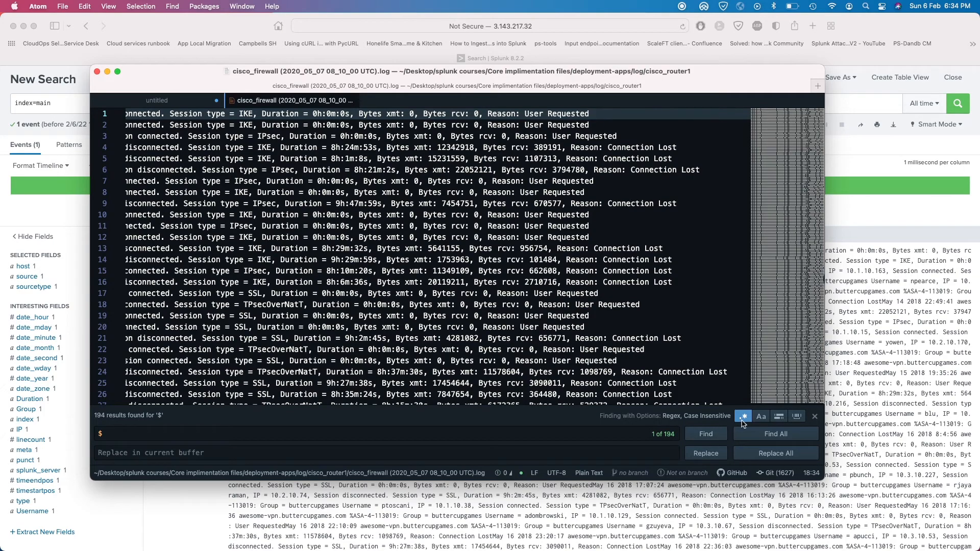
{"action": "left_click", "coordinate": [816, 419]}
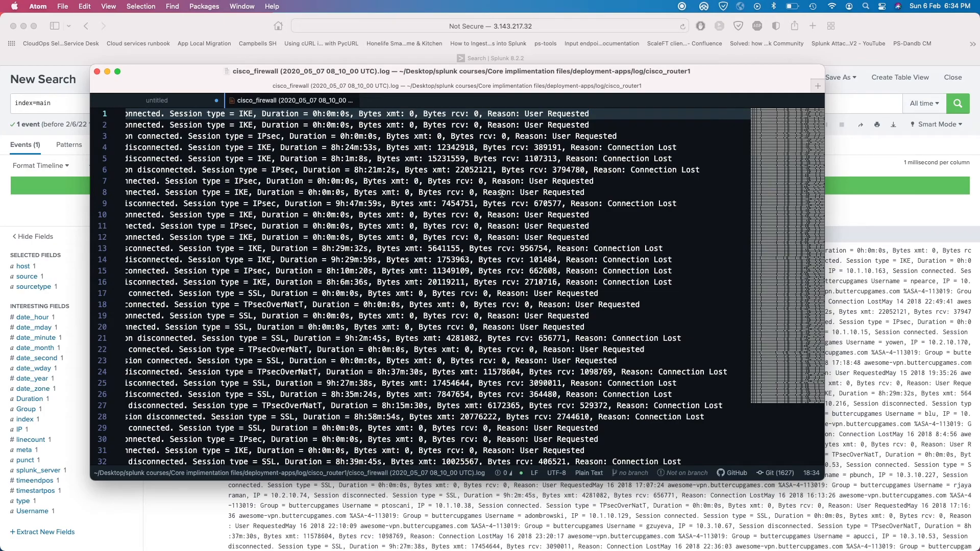
{"action": "scroll", "coordinate": [459, 214], "scroll_direction": "down", "scroll_amount": 10}
{"action": "scroll", "coordinate": [458, 220], "scroll_direction": "down", "scroll_amount": 15}
{"action": "scroll", "coordinate": [457, 220], "scroll_direction": "left", "scroll_amount": 10}
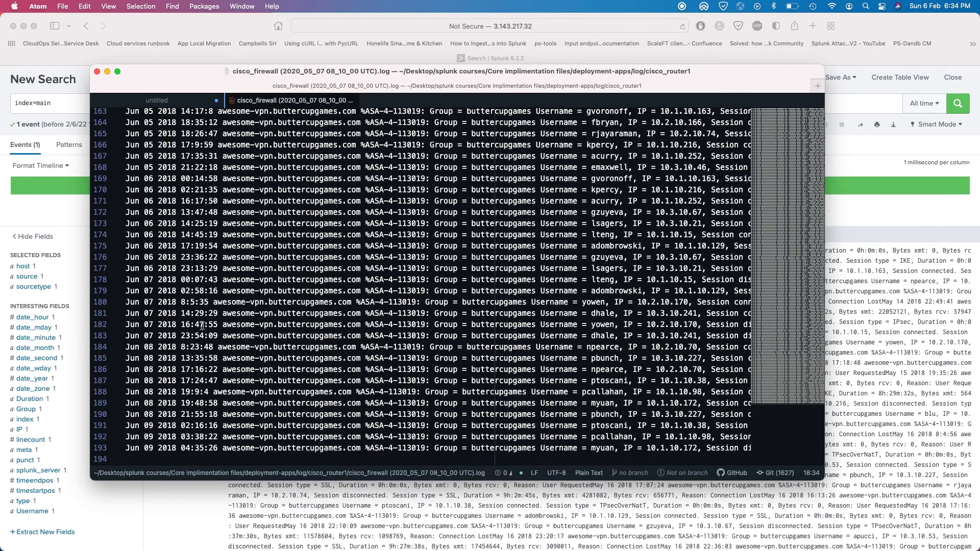
{"action": "scroll", "coordinate": [309, 257], "scroll_direction": "up", "scroll_amount": 20}
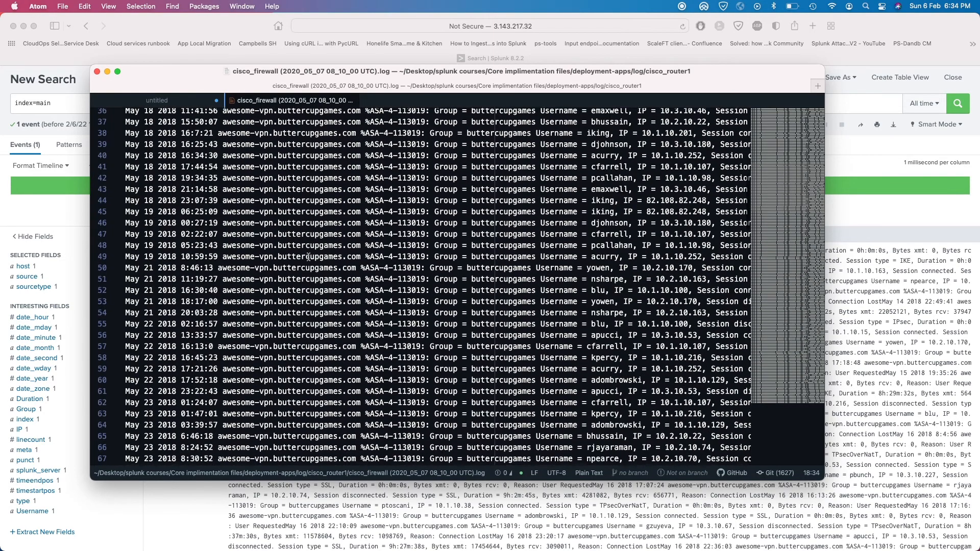
{"action": "scroll", "coordinate": [351, 226], "scroll_direction": "right", "scroll_amount": 10}
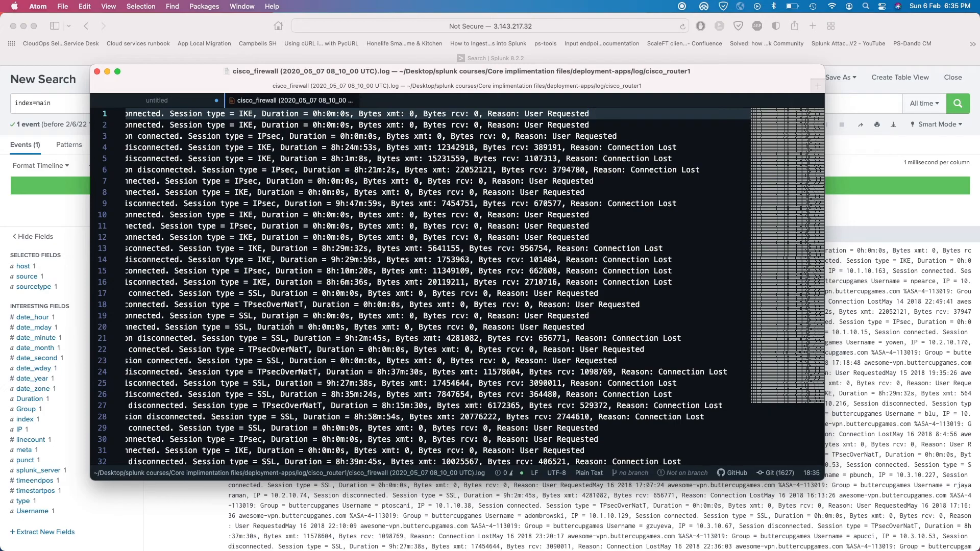
Step: Find all matches of the regular expression \n in the firewall log
{"action": "key", "text": "super+f"}
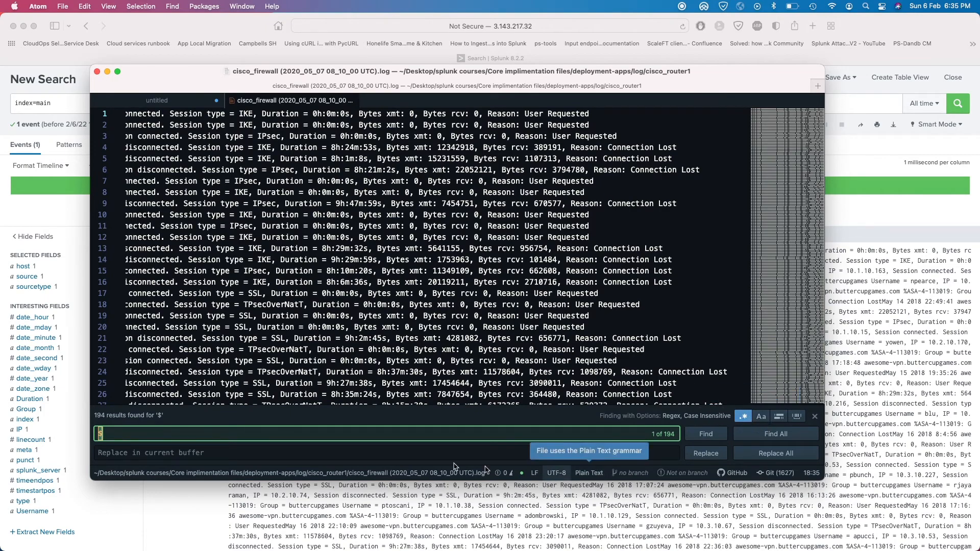
{"action": "key", "text": "BackSpace"}
{"action": "type", "text": "\\n"}
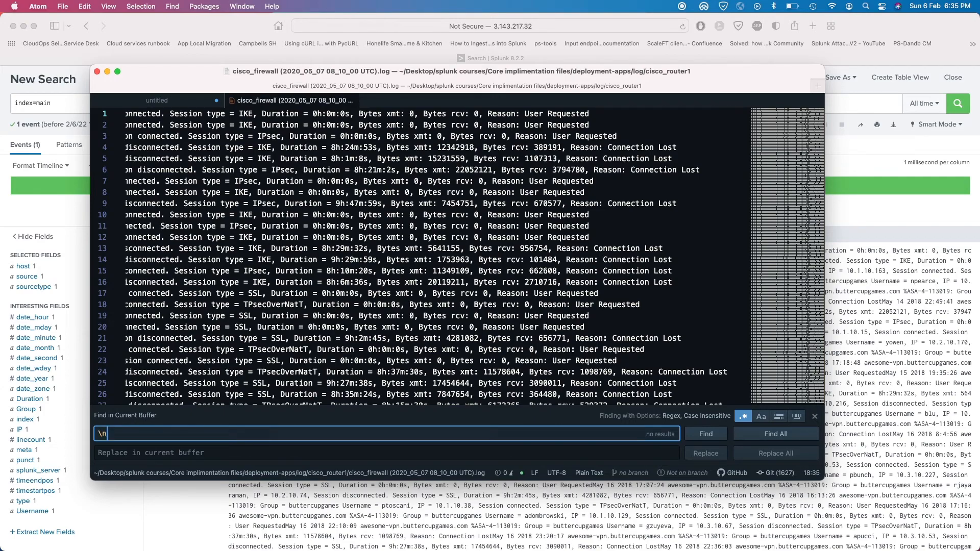
{"action": "left_click", "coordinate": [759, 436]}
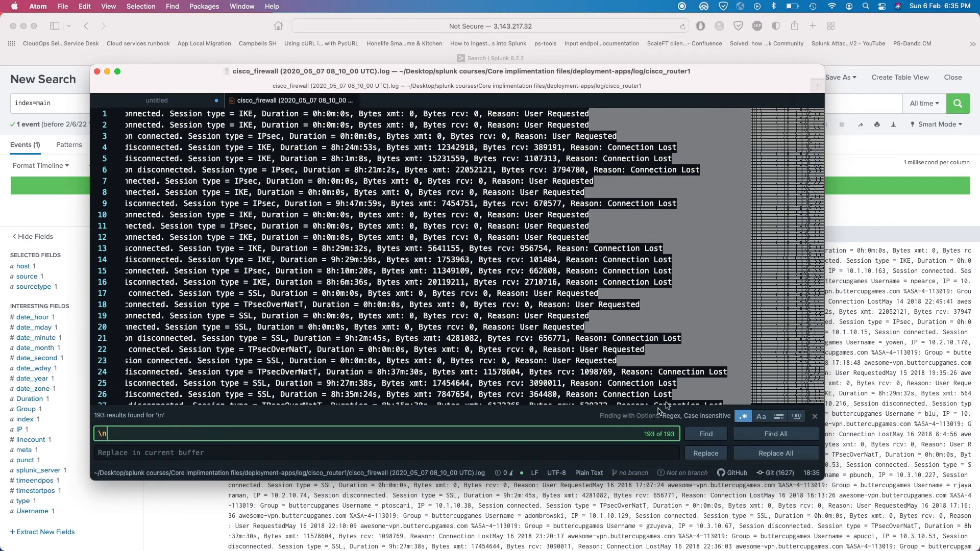
Step: Review the highlighted line breaks through the whole log and the timestamps that begin each line
{"action": "scroll", "coordinate": [649, 339], "scroll_direction": "down", "scroll_amount": 5}
{"action": "scroll", "coordinate": [643, 347], "scroll_direction": "down", "scroll_amount": 20}
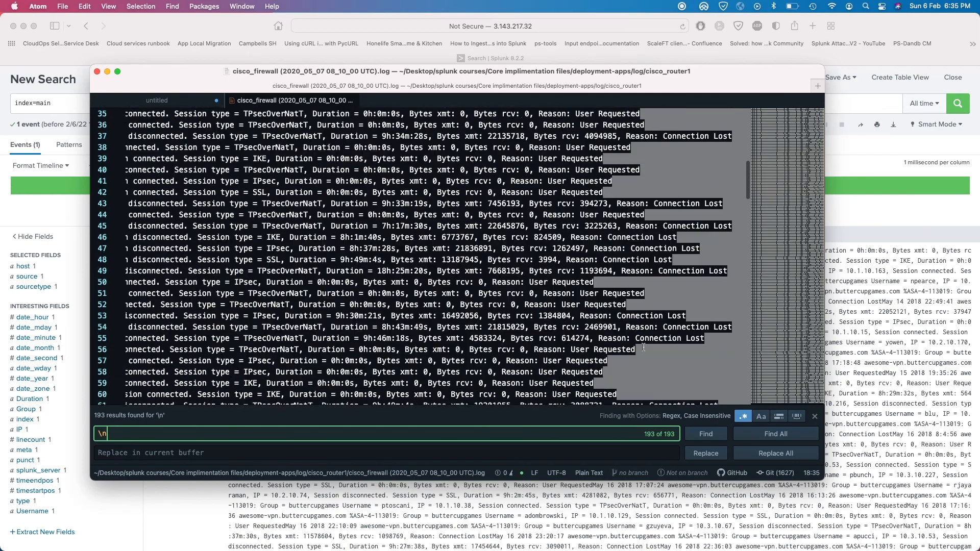
{"action": "scroll", "coordinate": [644, 347], "scroll_direction": "down", "scroll_amount": 18}
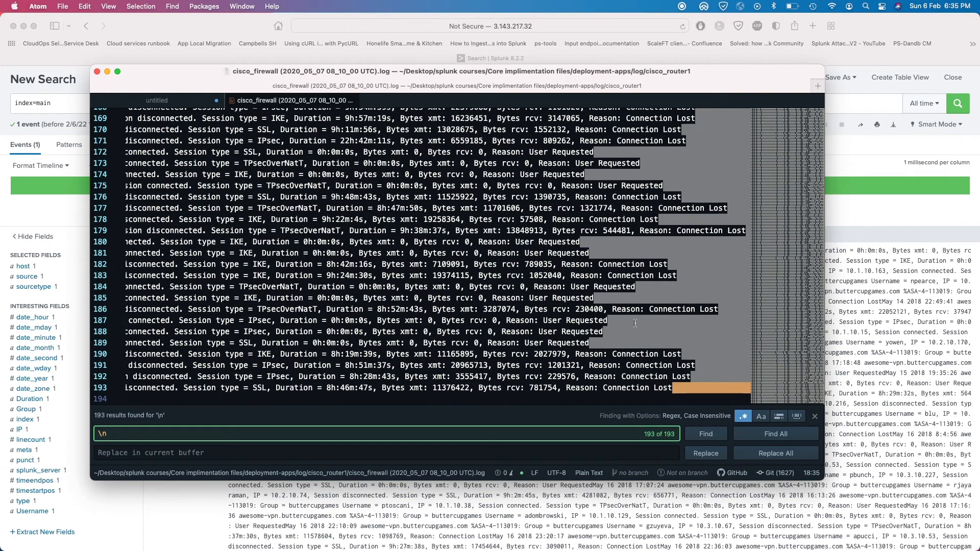
{"action": "scroll", "coordinate": [637, 314], "scroll_direction": "up", "scroll_amount": 14}
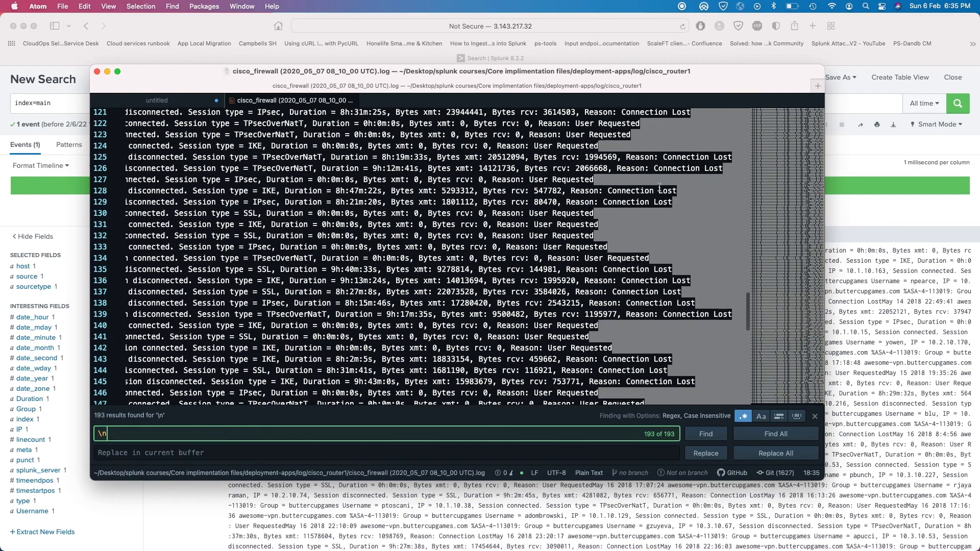
{"action": "scroll", "coordinate": [666, 171], "scroll_direction": "up", "scroll_amount": 16}
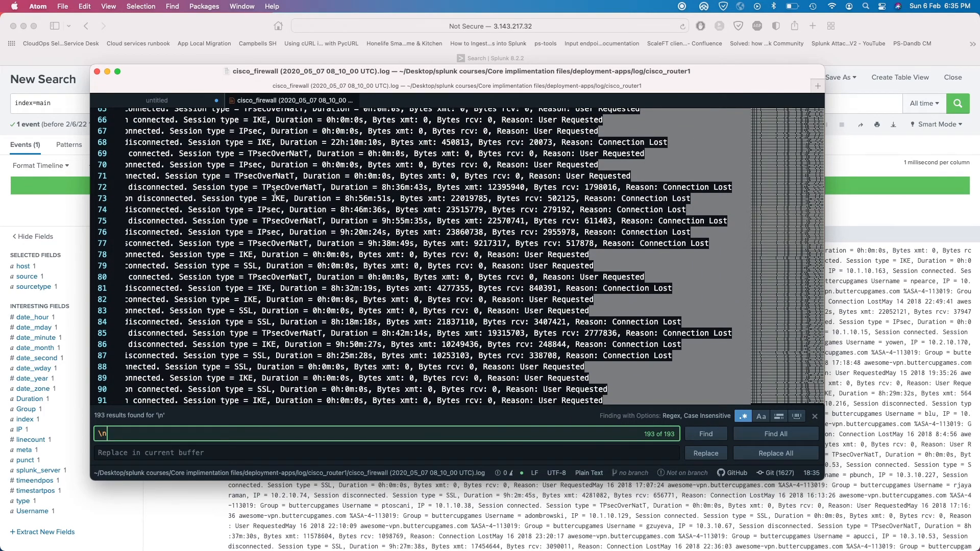
{"action": "scroll", "coordinate": [275, 195], "scroll_direction": "left", "scroll_amount": 10}
{"action": "scroll", "coordinate": [153, 138], "scroll_direction": "up", "scroll_amount": 20}
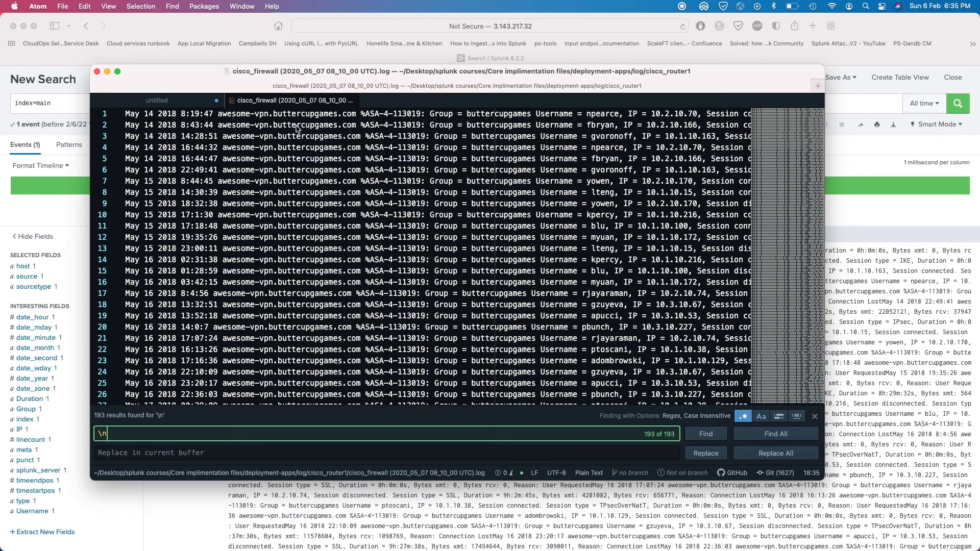
{"action": "scroll", "coordinate": [296, 127], "scroll_direction": "right", "scroll_amount": 10}
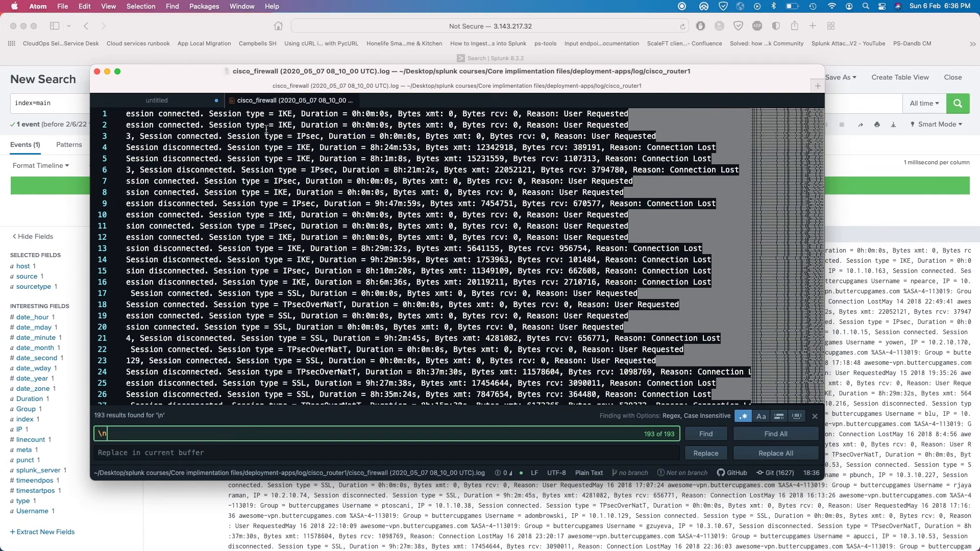
Step: Compare the end of the firewall log's first line with the timestamp that starts its second line
{"action": "left_click", "coordinate": [630, 113]}
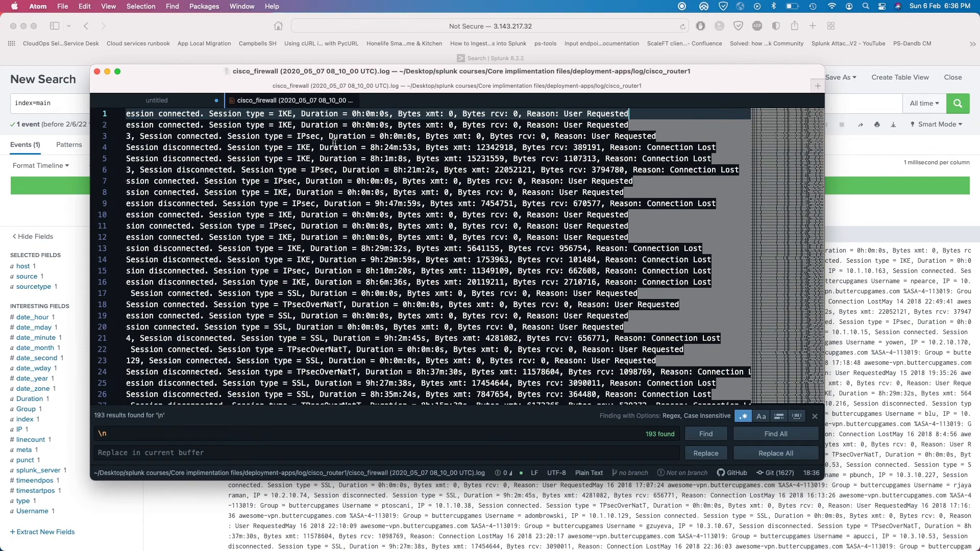
{"action": "left_click_drag", "start_coordinate": [270, 113], "coordinate": [56, 102]}
{"action": "left_click", "coordinate": [630, 122]}
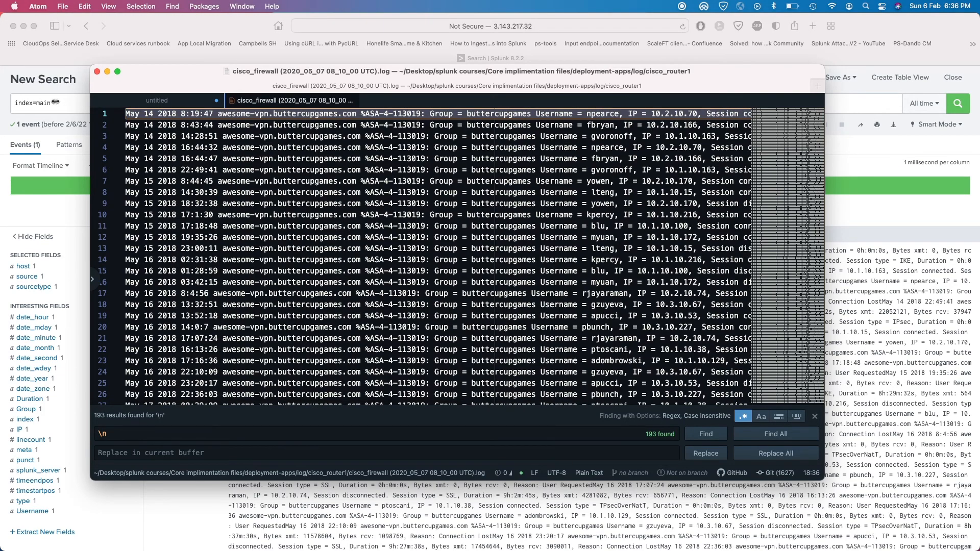
{"action": "left_click", "coordinate": [126, 126]}
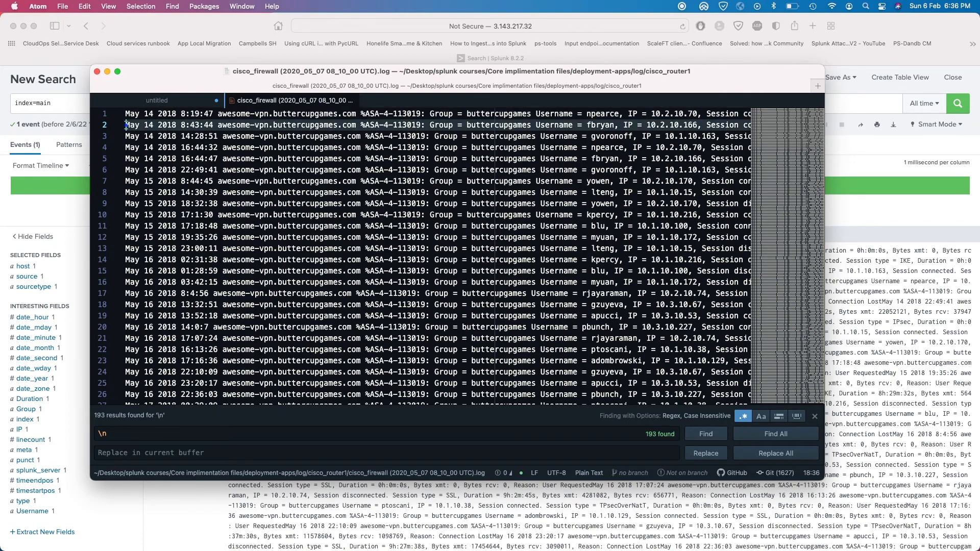
Step: Examine the highlighted line breaks after each line's Reason text and the timestamps that start the following lines
{"action": "scroll", "coordinate": [183, 122], "scroll_direction": "right", "scroll_amount": 12}
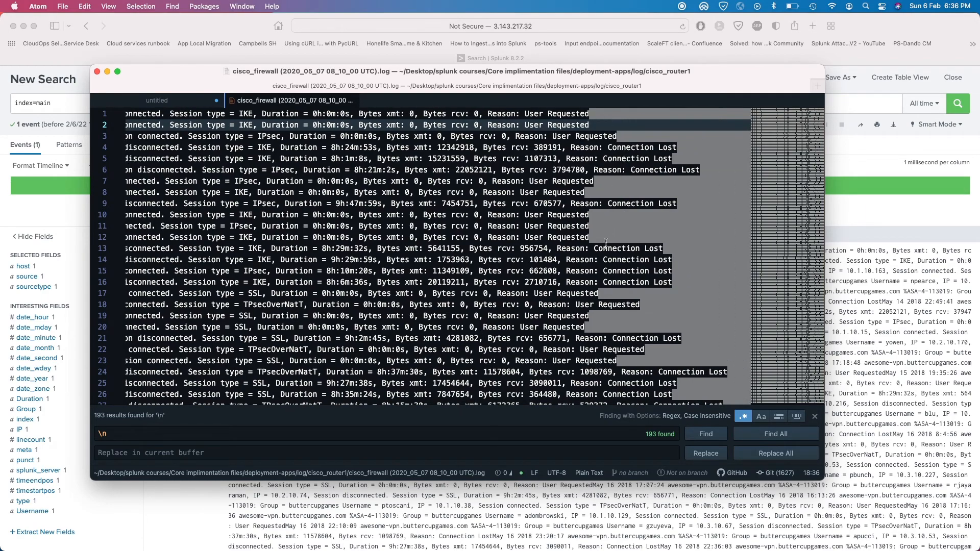
{"action": "scroll", "coordinate": [634, 310], "scroll_direction": "down", "scroll_amount": 15}
{"action": "scroll", "coordinate": [633, 309], "scroll_direction": "up", "scroll_amount": 15}
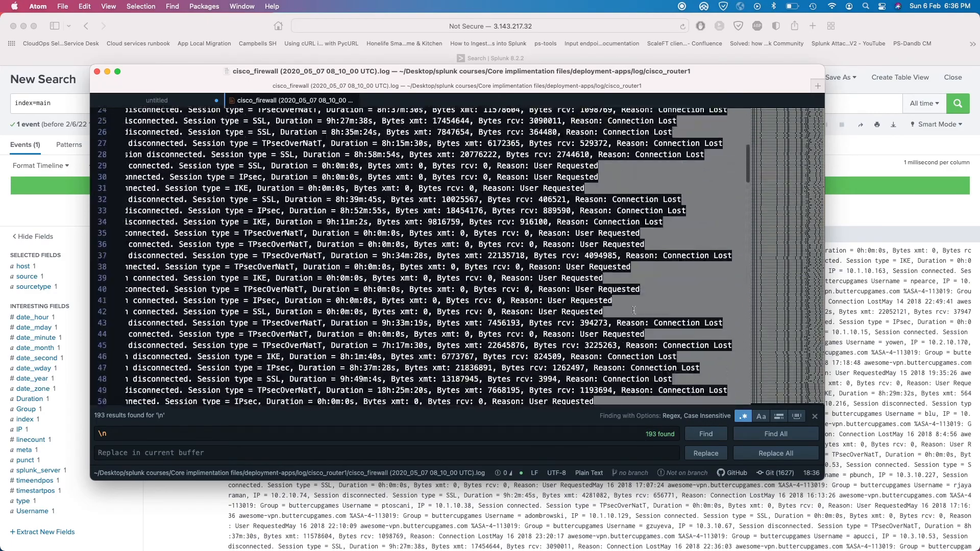
{"action": "scroll", "coordinate": [634, 310], "scroll_direction": "up", "scroll_amount": 5}
{"action": "scroll", "coordinate": [633, 310], "scroll_direction": "left", "scroll_amount": 10}
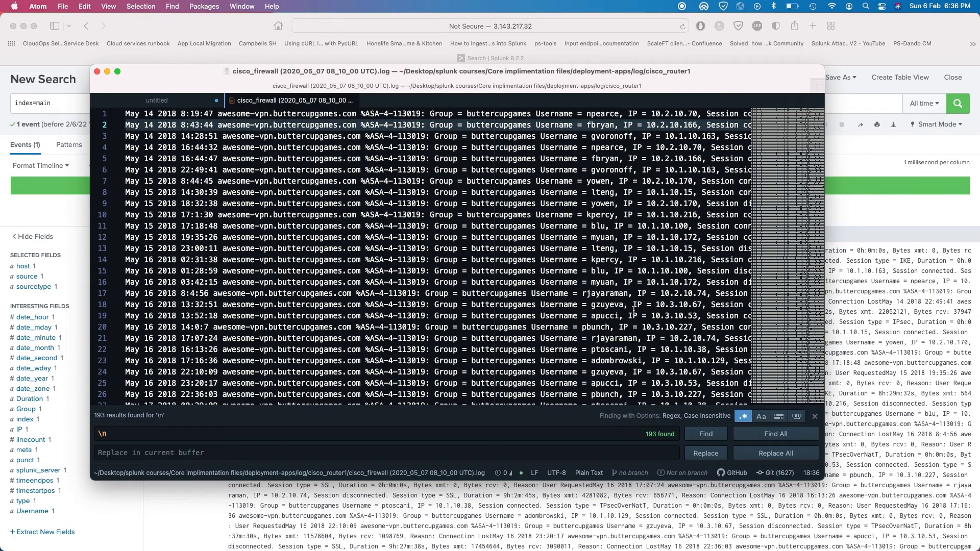
{"action": "scroll", "coordinate": [456, 206], "scroll_direction": "right", "scroll_amount": 15}
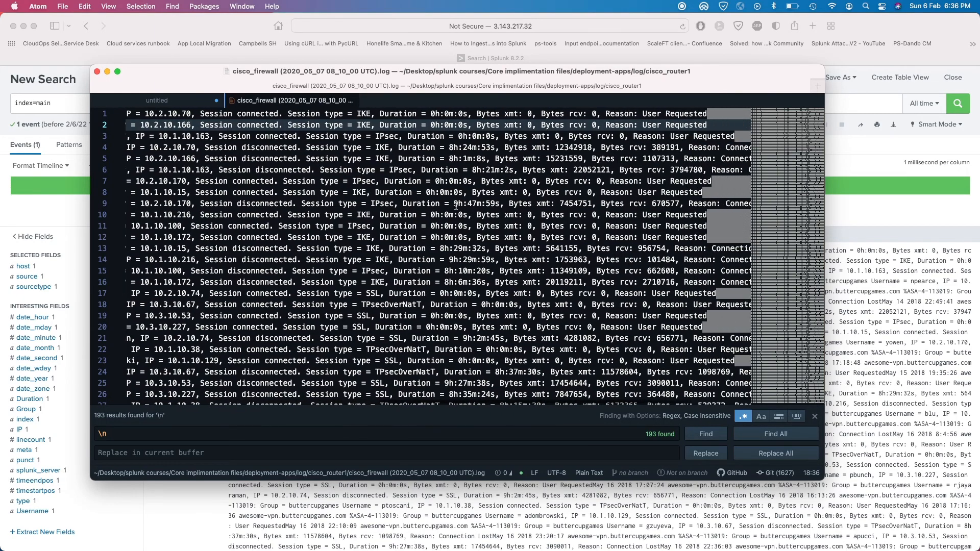
{"action": "left_click", "coordinate": [709, 113]}
{"action": "scroll", "coordinate": [524, 148], "scroll_direction": "left", "scroll_amount": 15}
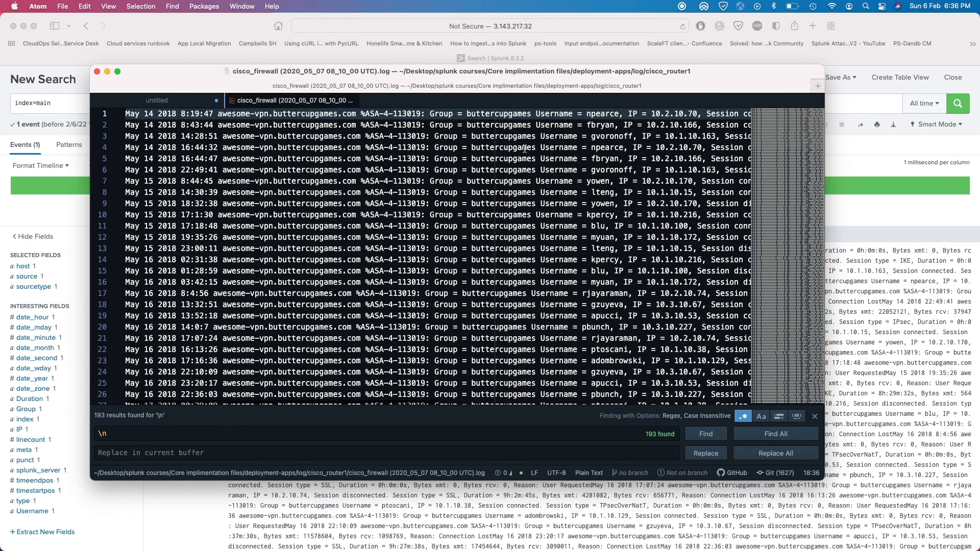
{"action": "left_click_drag", "start_coordinate": [199, 81], "coordinate": [108, 77]}
{"action": "scroll", "coordinate": [346, 214], "scroll_direction": "right", "scroll_amount": 1}
{"action": "scroll", "coordinate": [346, 213], "scroll_direction": "right", "scroll_amount": 12}
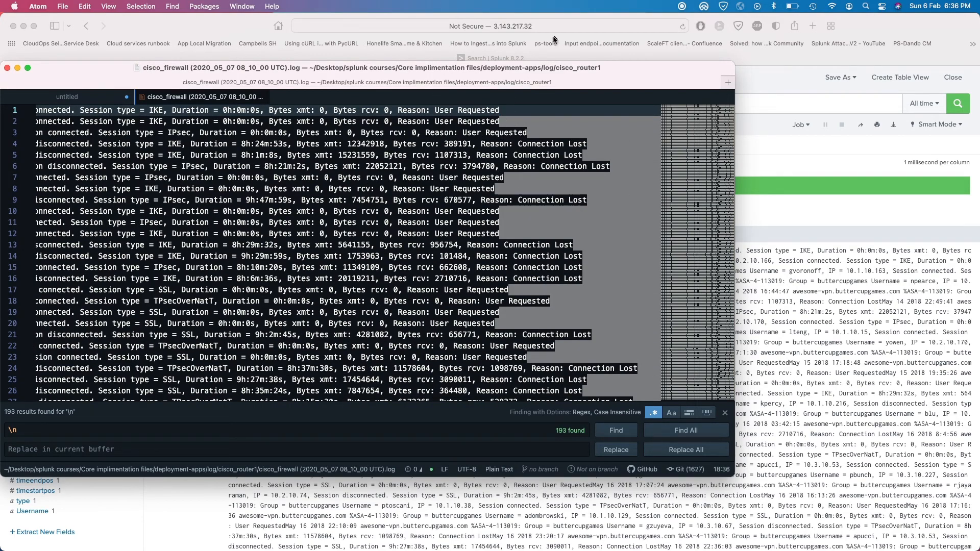
Step: Switch to the Splunk search in Safari and examine where each log line runs into the following timestamp within the index=main event
{"action": "left_click", "coordinate": [233, 27]}
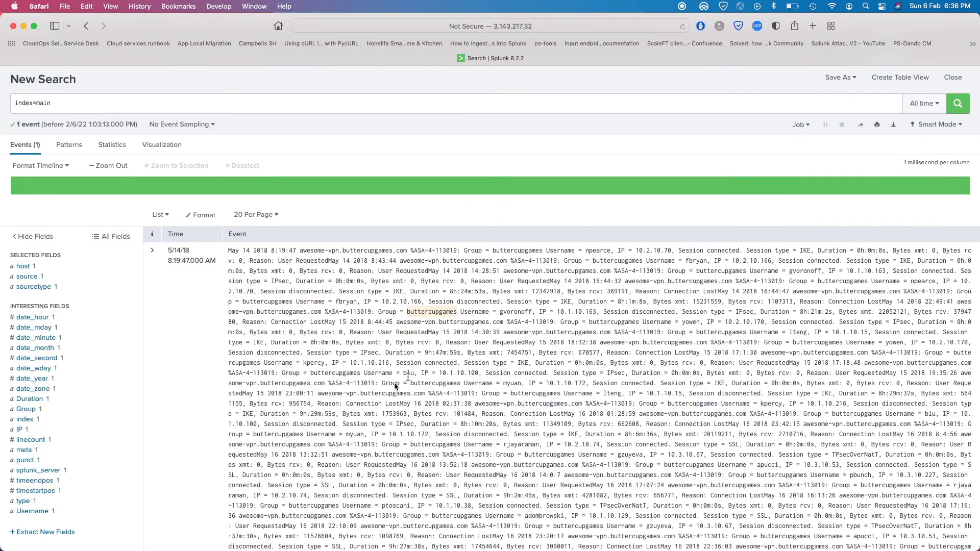
{"action": "scroll", "coordinate": [360, 396], "scroll_direction": "down", "scroll_amount": 5}
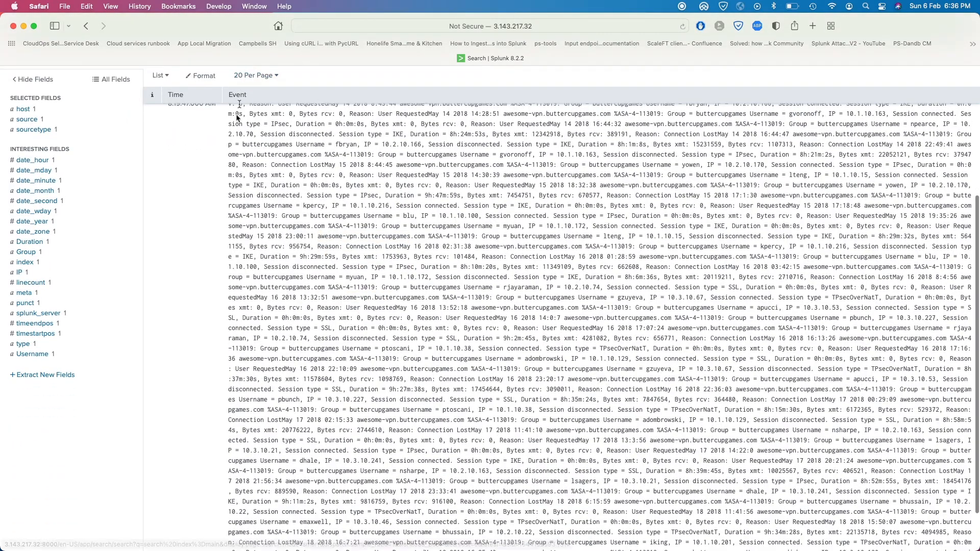
{"action": "scroll", "coordinate": [262, 308], "scroll_direction": "down", "scroll_amount": 1}
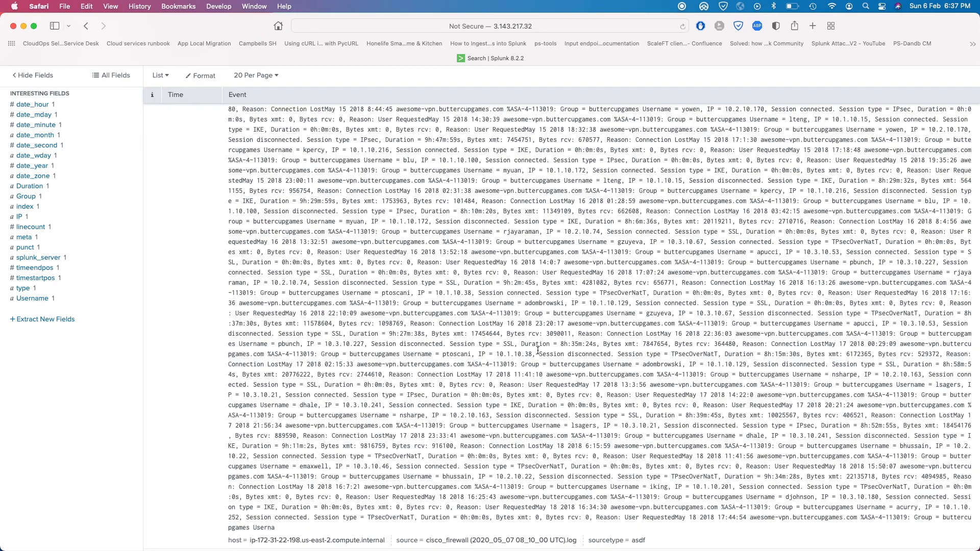
{"action": "scroll", "coordinate": [538, 350], "scroll_direction": "up", "scroll_amount": 10}
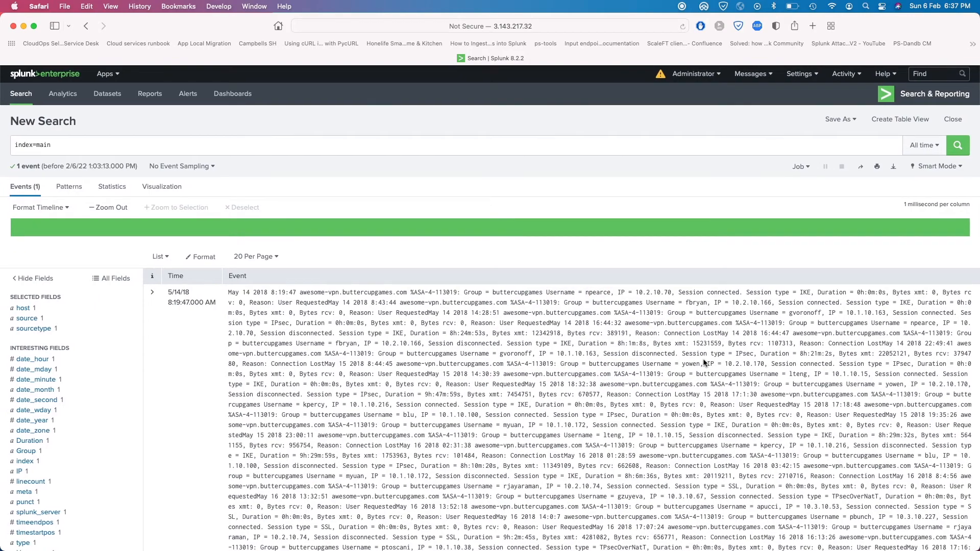
{"action": "scroll", "coordinate": [705, 363], "scroll_direction": "down", "scroll_amount": 3}
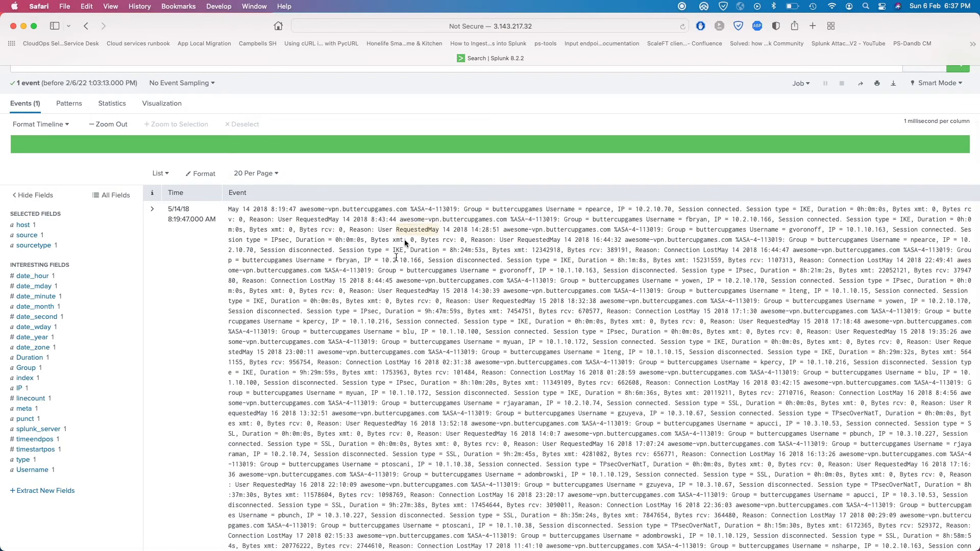
{"action": "scroll", "coordinate": [404, 250], "scroll_direction": "down", "scroll_amount": 5}
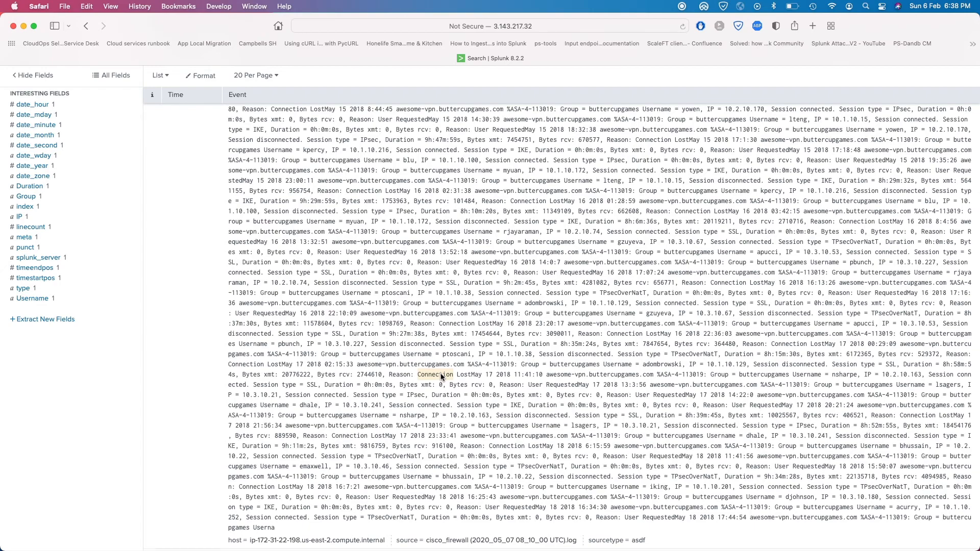
{"action": "scroll", "coordinate": [442, 377], "scroll_direction": "up", "scroll_amount": 10}
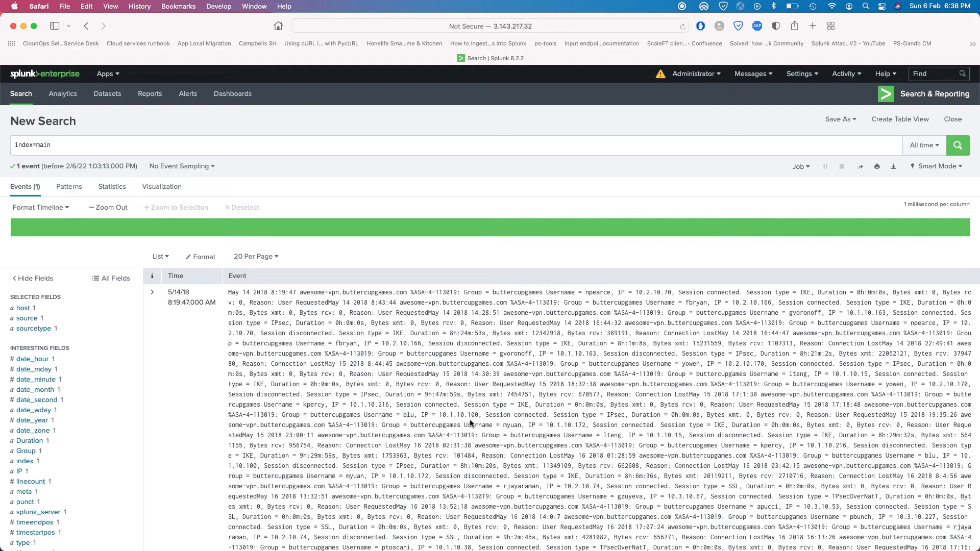
{"action": "left_click", "coordinate": [104, 142]}
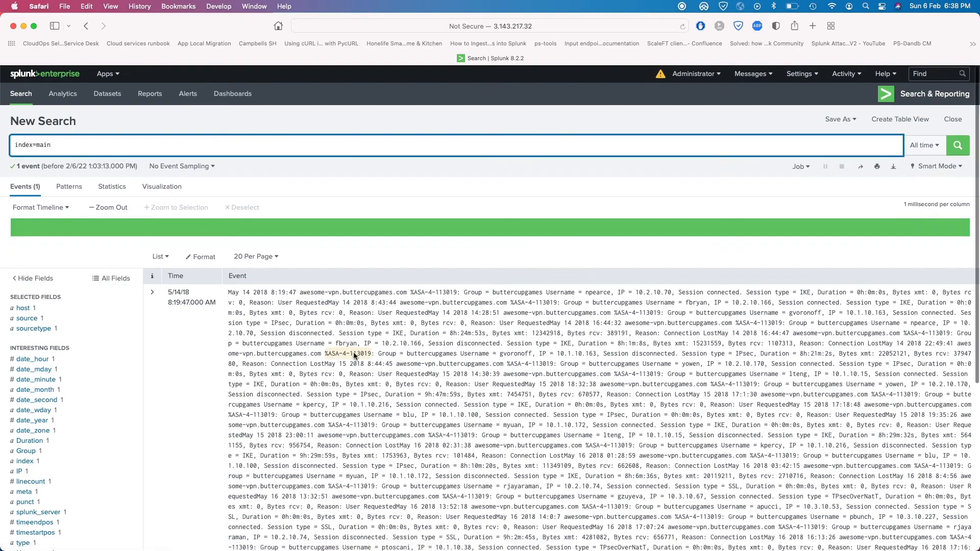
{"action": "scroll", "coordinate": [354, 356], "scroll_direction": "down", "scroll_amount": 5}
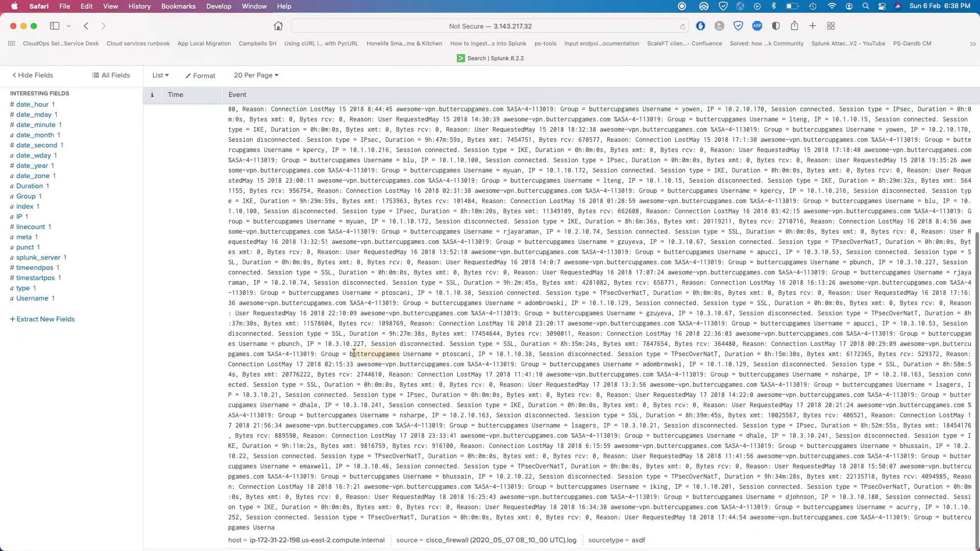
{"action": "scroll", "coordinate": [354, 354], "scroll_direction": "up", "scroll_amount": 5}
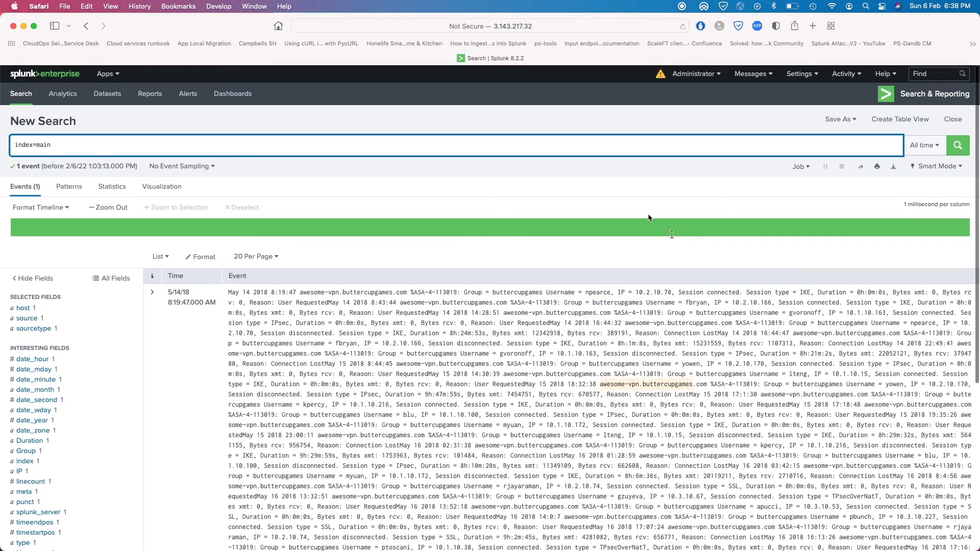
Step: Upload cisco_firewall (2020_05_07 08_10_00 UTC).log from the Desktop through Add Data and continue to Set Source Type
{"action": "left_click", "coordinate": [802, 77]}
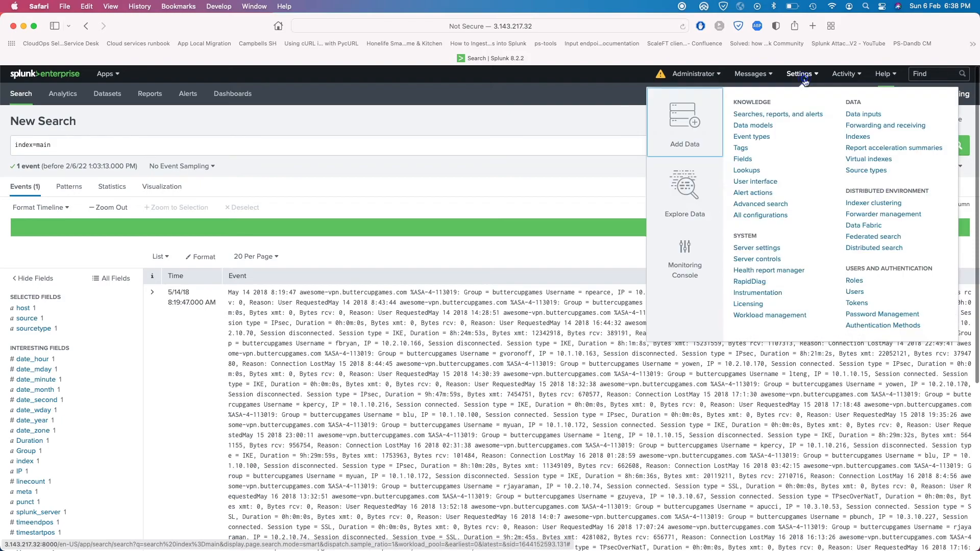
{"action": "left_click", "coordinate": [689, 123]}
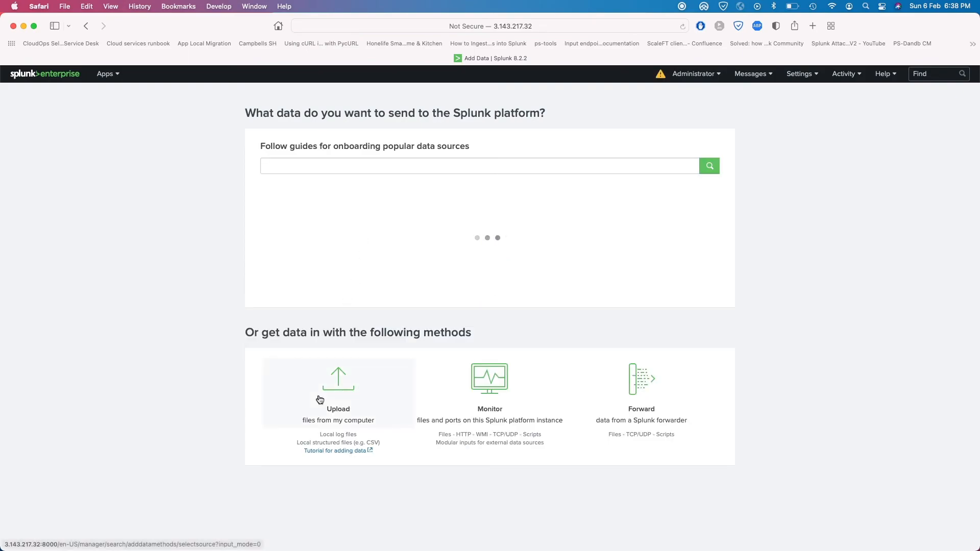
{"action": "left_click", "coordinate": [319, 397]}
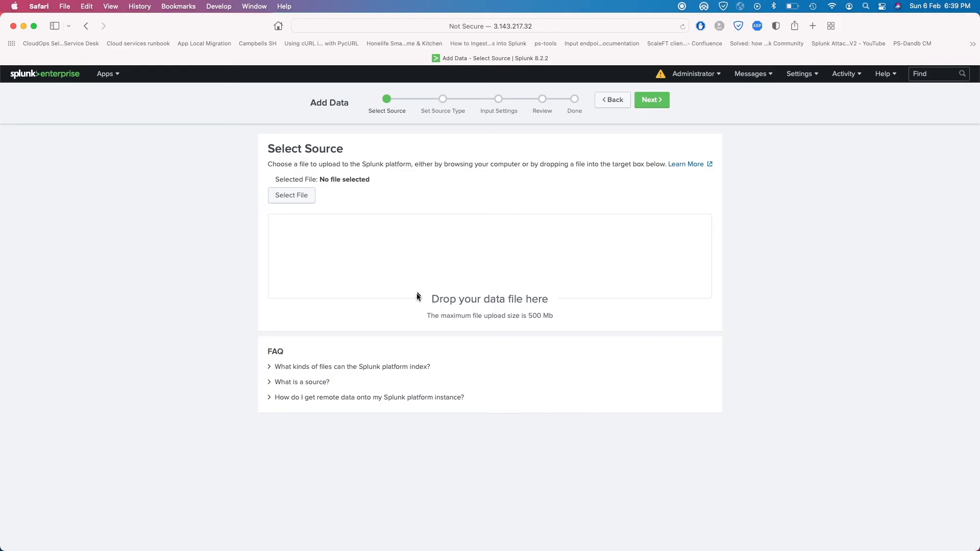
{"action": "left_click", "coordinate": [290, 202]}
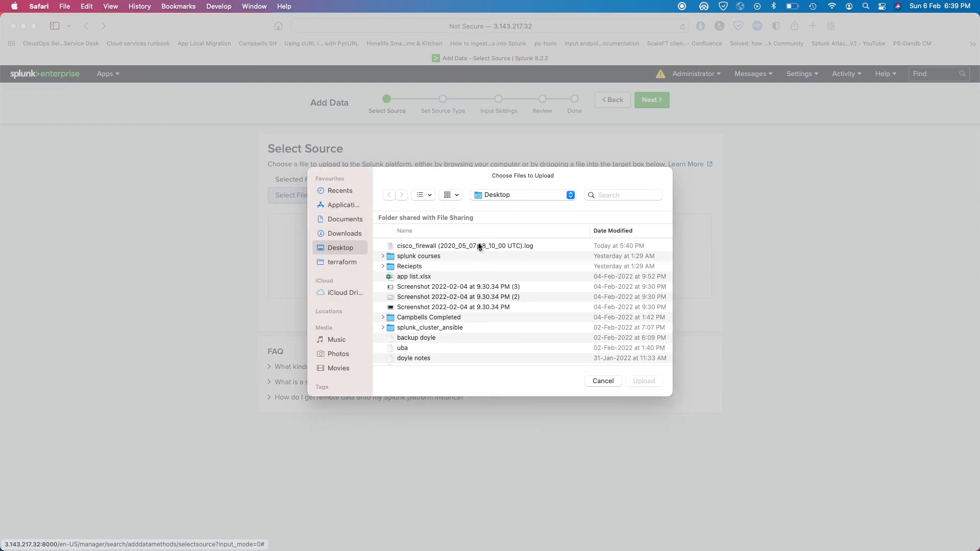
{"action": "left_click", "coordinate": [472, 247]}
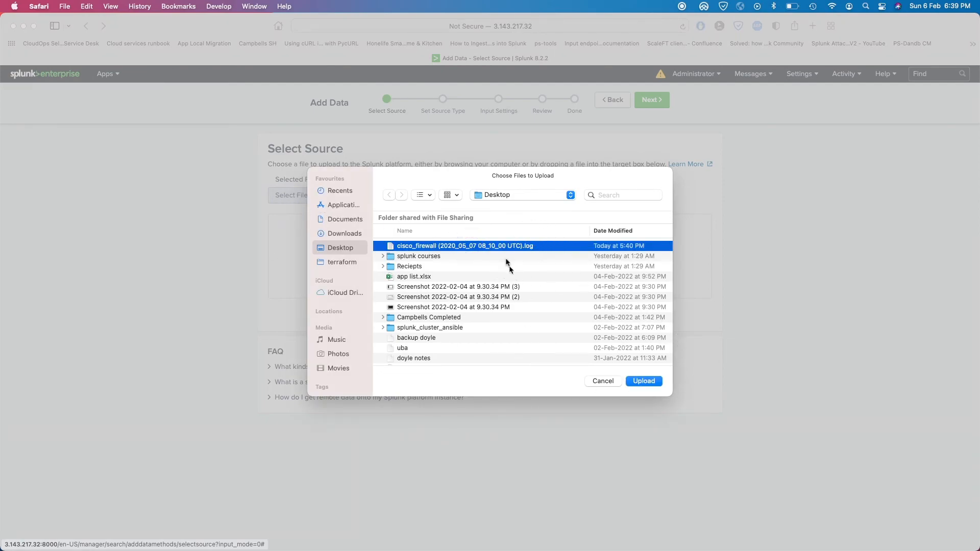
{"action": "left_click", "coordinate": [643, 381]}
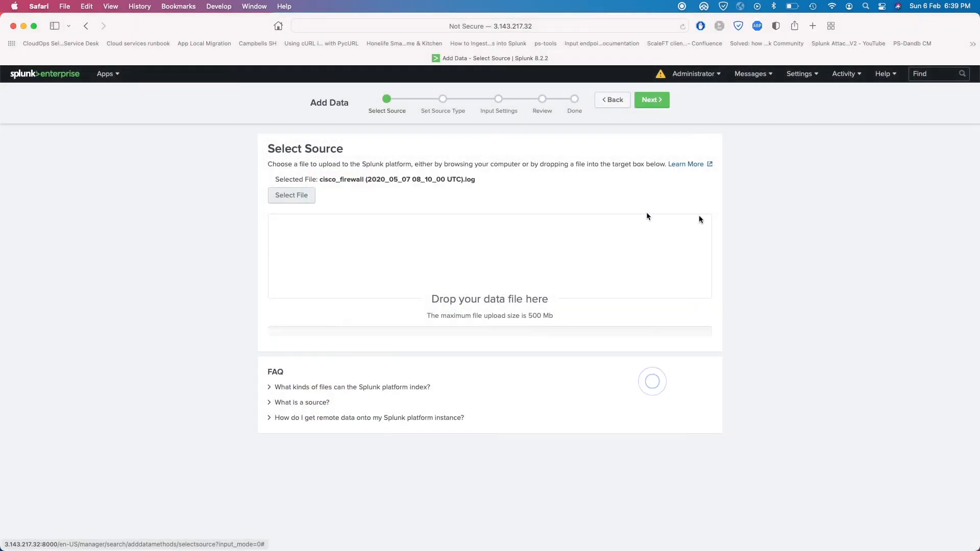
{"action": "left_click", "coordinate": [661, 105]}
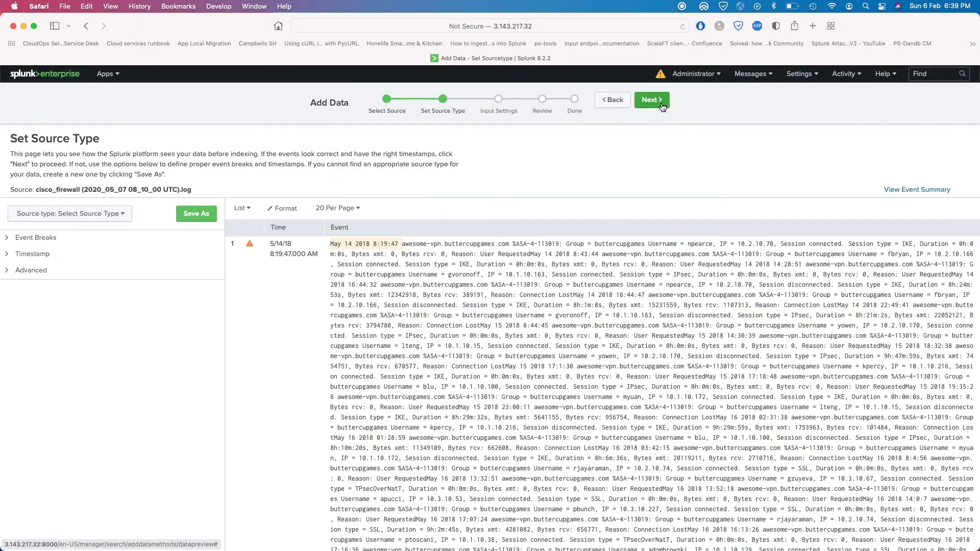
Step: Try the cisco:asa source type on the uploaded log and check how the preview breaks its events
{"action": "scroll", "coordinate": [435, 411], "scroll_direction": "down", "scroll_amount": 10}
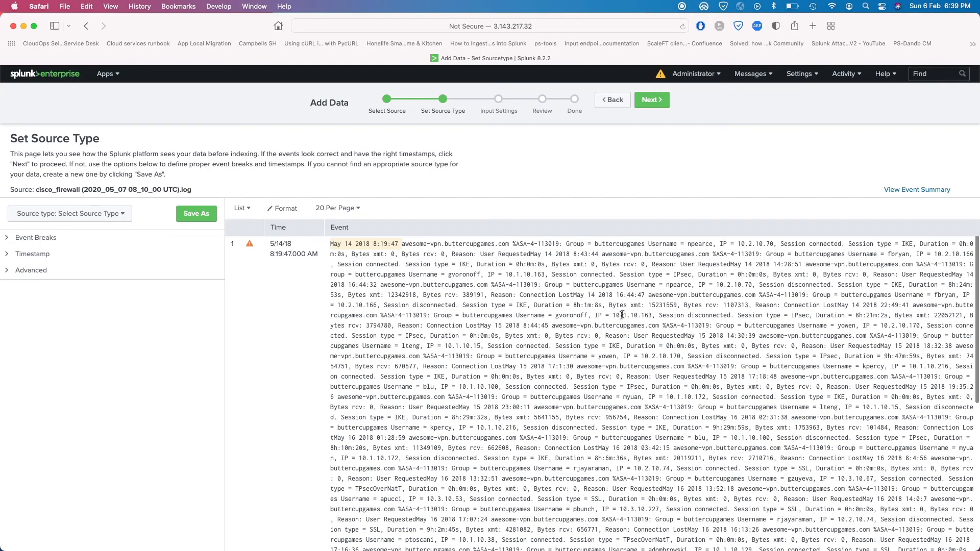
{"action": "left_click", "coordinate": [117, 220]}
{"action": "type", "text": "cis"}
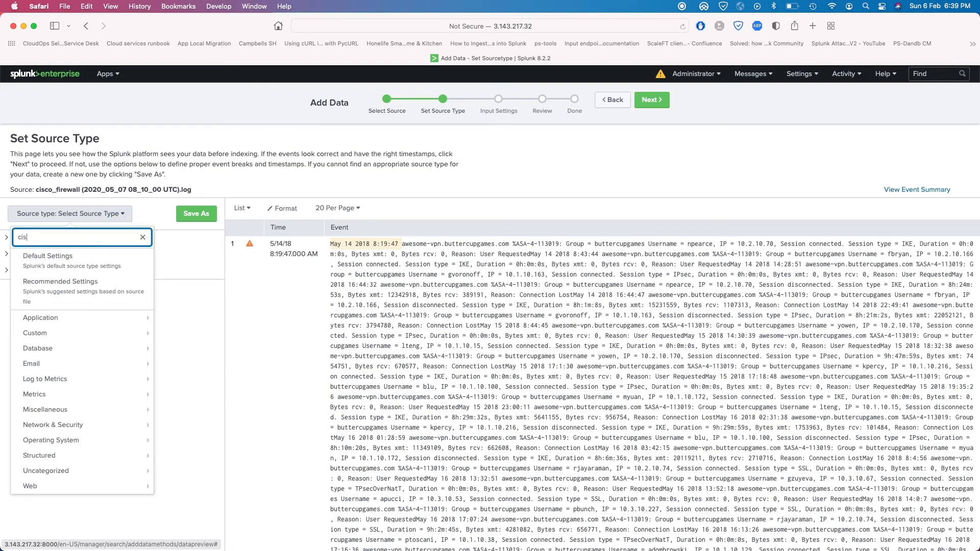
{"action": "type", "text": "co"}
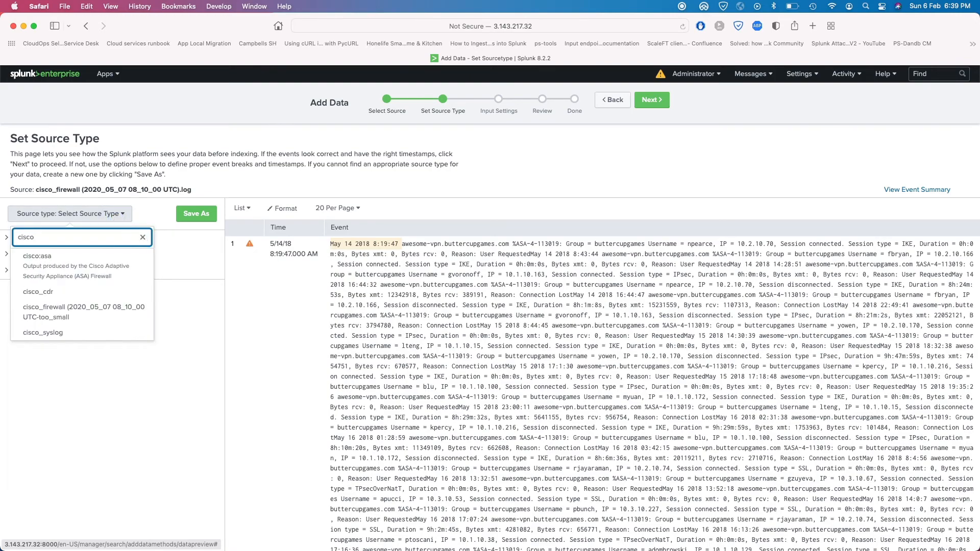
{"action": "left_click", "coordinate": [75, 270]}
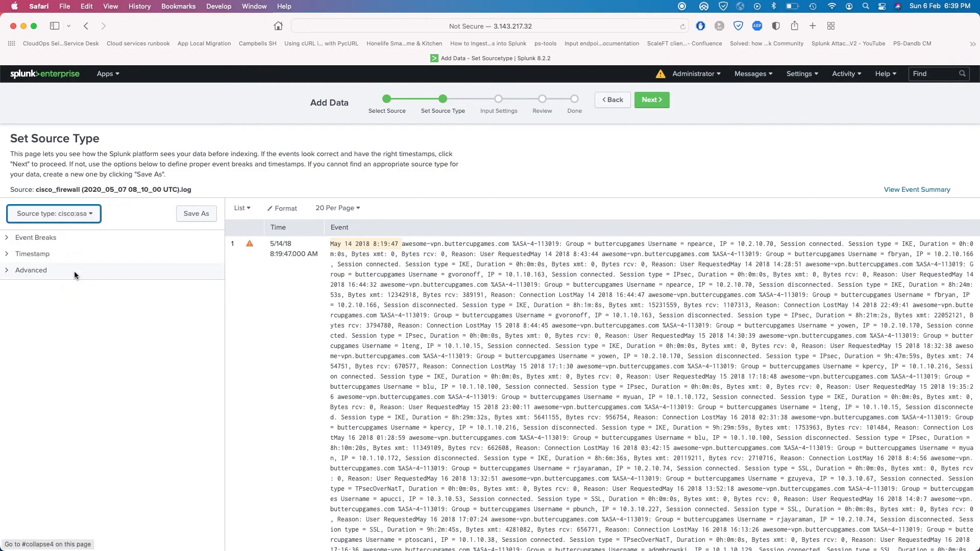
{"action": "scroll", "coordinate": [458, 370], "scroll_direction": "down", "scroll_amount": 5}
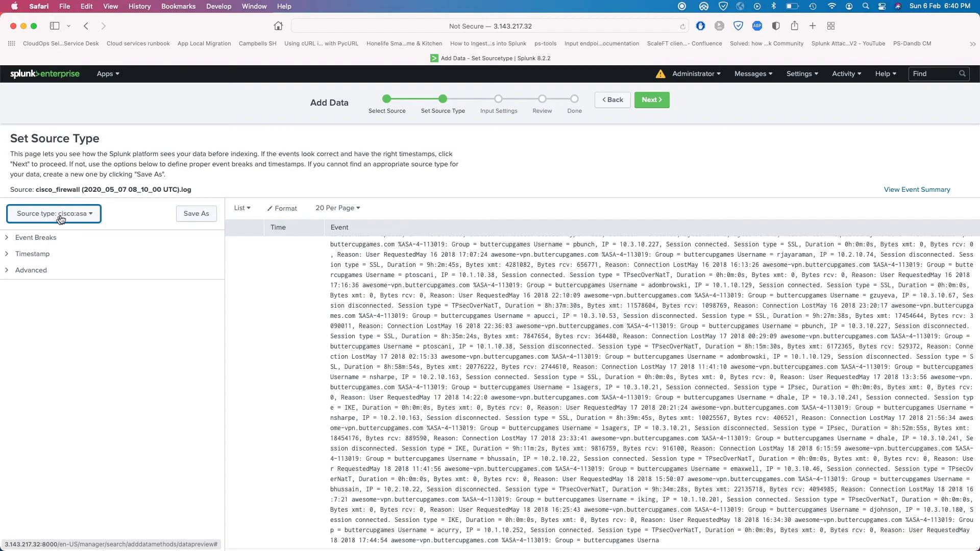
{"action": "scroll", "coordinate": [358, 267], "scroll_direction": "up", "scroll_amount": 5}
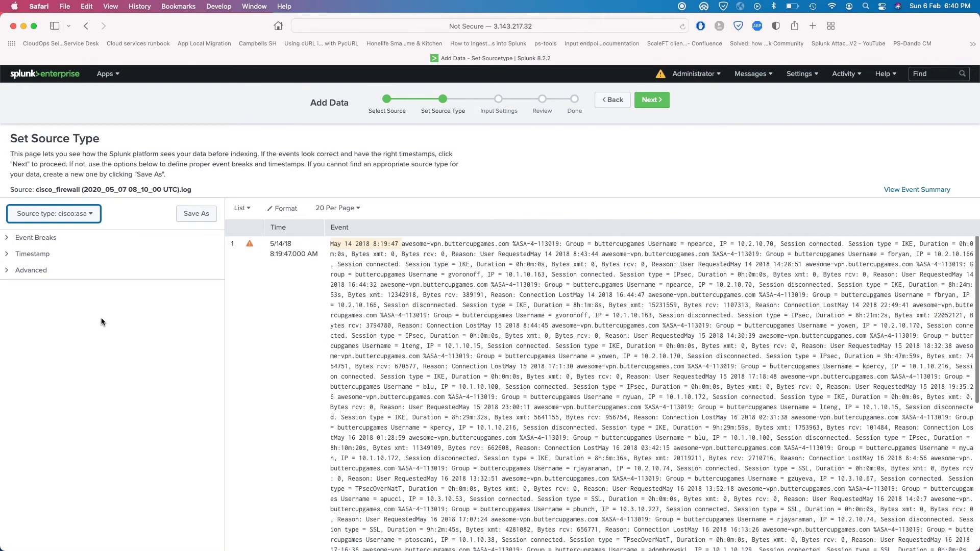
Step: Set the uploaded log's source type to Default Settings and expand the Timestamp options
{"action": "left_click", "coordinate": [85, 213]}
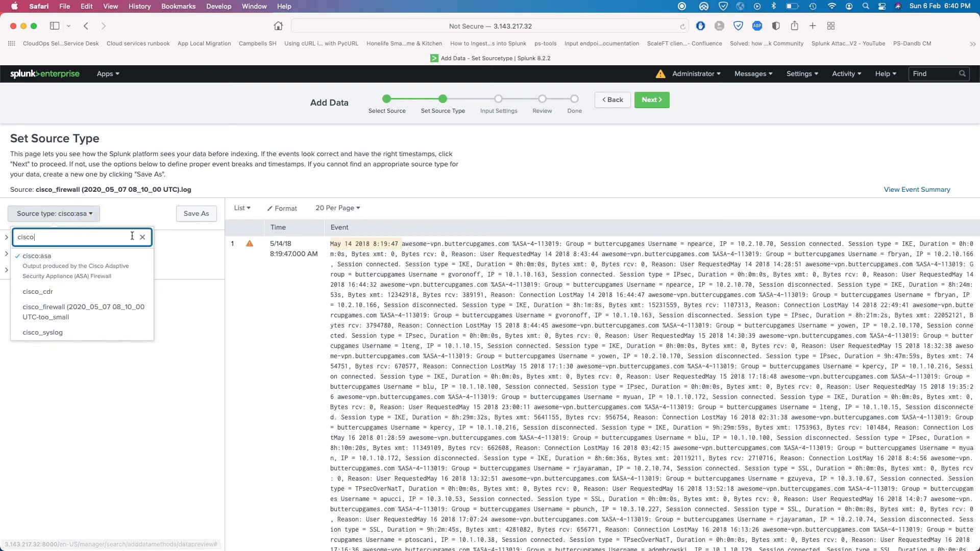
{"action": "left_click", "coordinate": [142, 236]}
{"action": "left_click", "coordinate": [150, 203]}
{"action": "left_click", "coordinate": [87, 213]}
{"action": "left_click", "coordinate": [59, 258]}
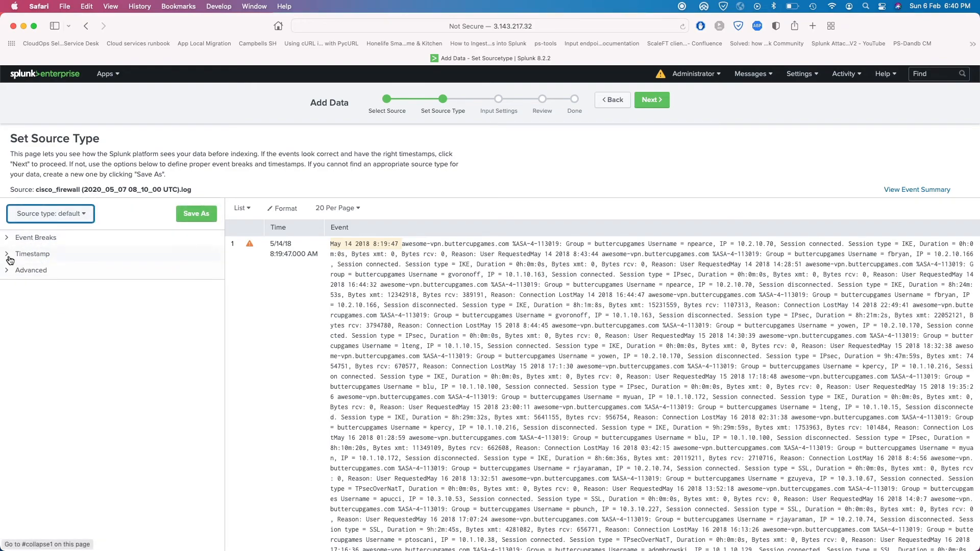
{"action": "left_click", "coordinate": [10, 259]}
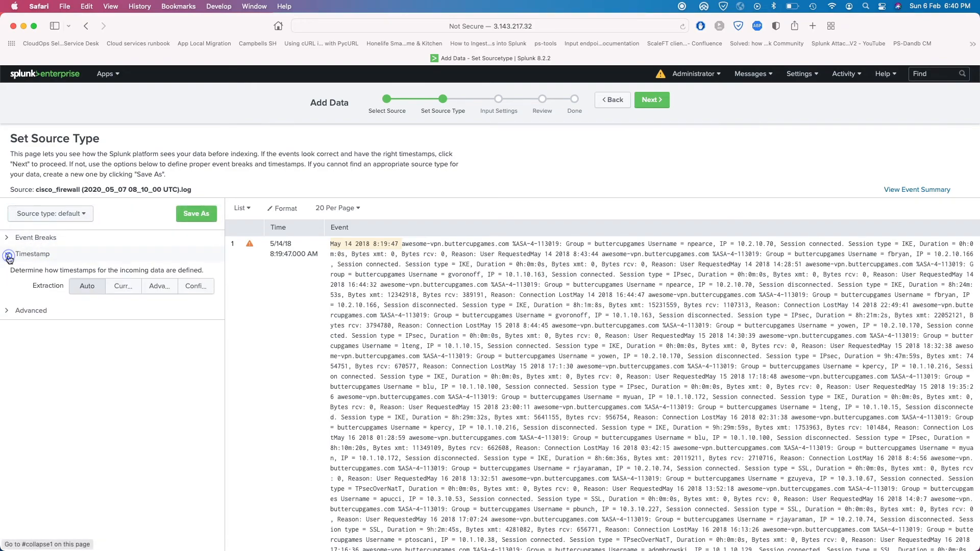
Step: Set the timestamp extraction to Advanced with the time zone (GMT) Greenwich Mean Time
{"action": "left_click", "coordinate": [205, 289]}
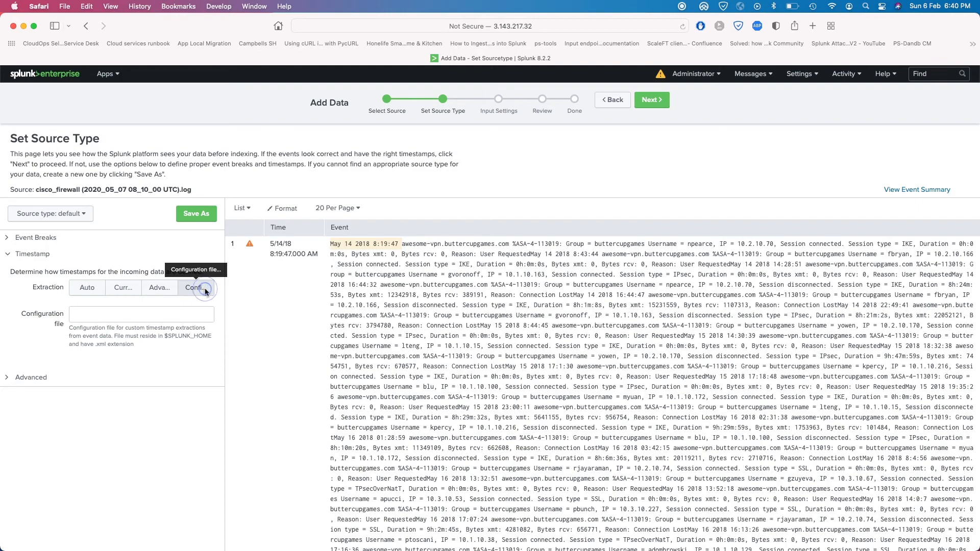
{"action": "left_click", "coordinate": [160, 288]}
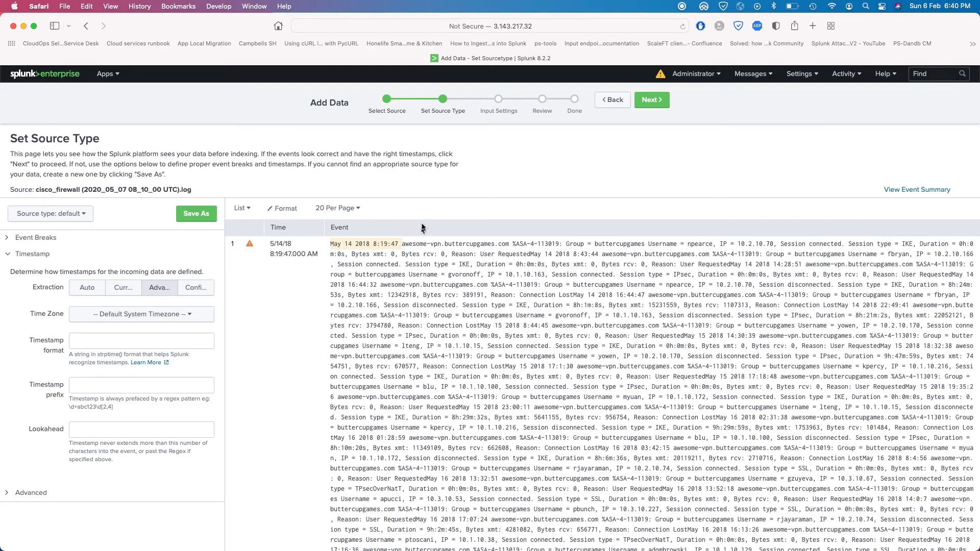
{"action": "left_click", "coordinate": [189, 313]}
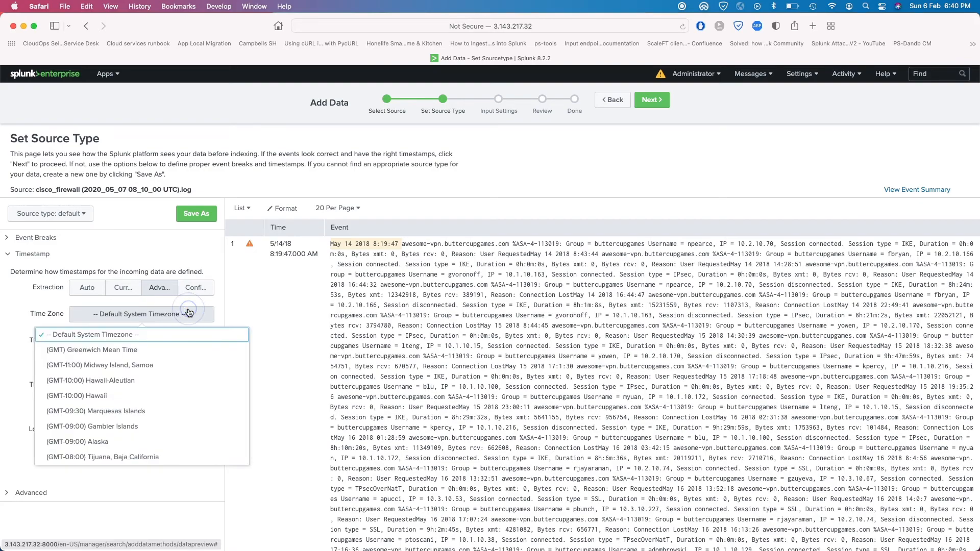
{"action": "left_click", "coordinate": [127, 350]}
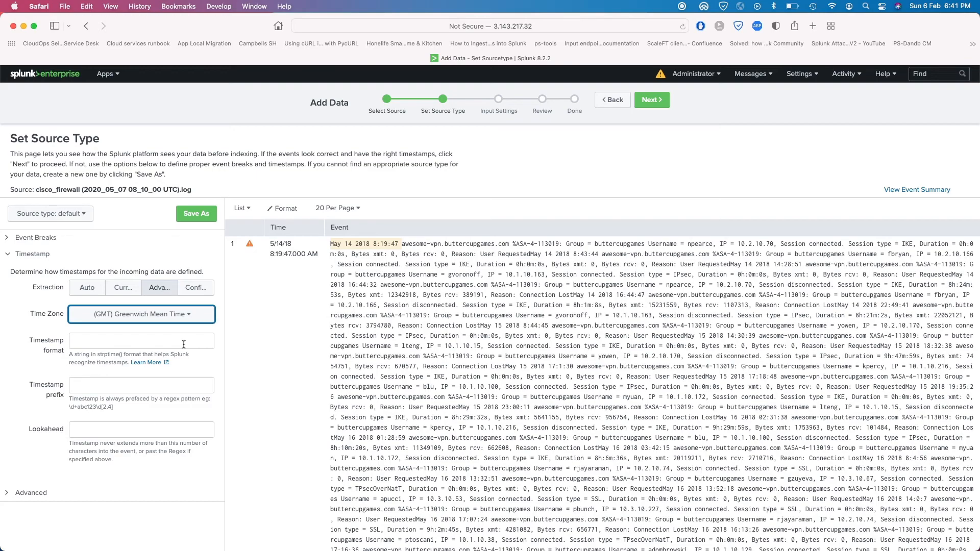
{"action": "left_click", "coordinate": [144, 341]}
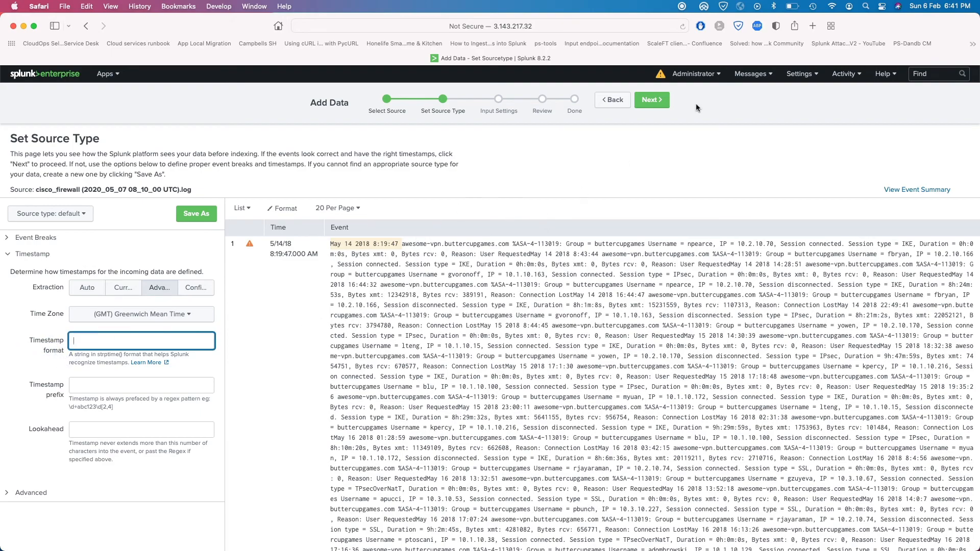
{"action": "left_click", "coordinate": [606, 174]}
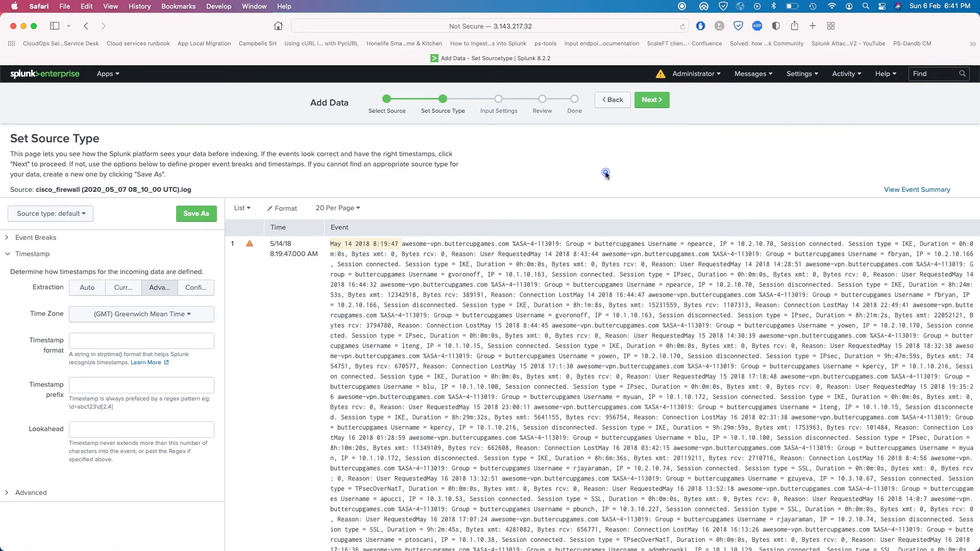
Step: Search the web for "splunk timezone" in a new browser tab and skim the results
{"action": "key", "text": "super+t"}
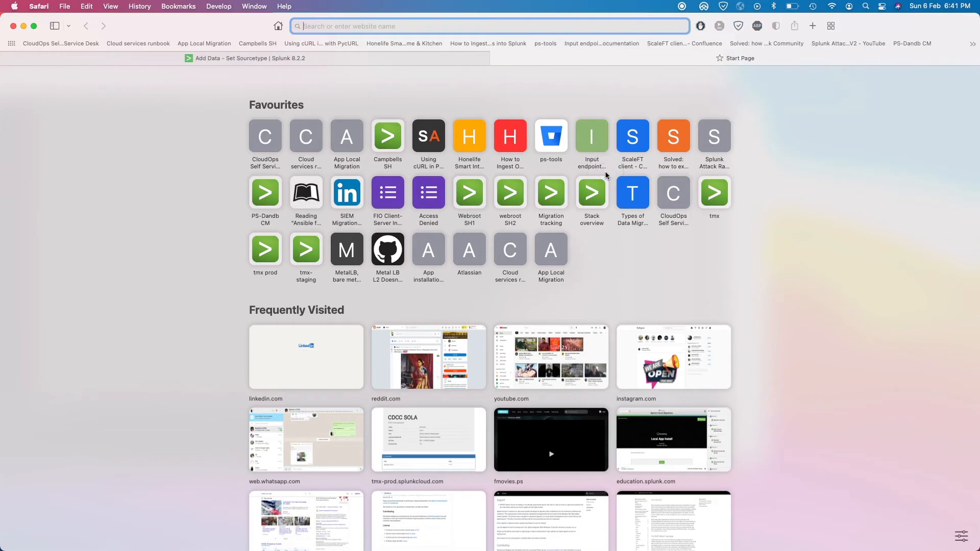
{"action": "type", "text": "splun"}
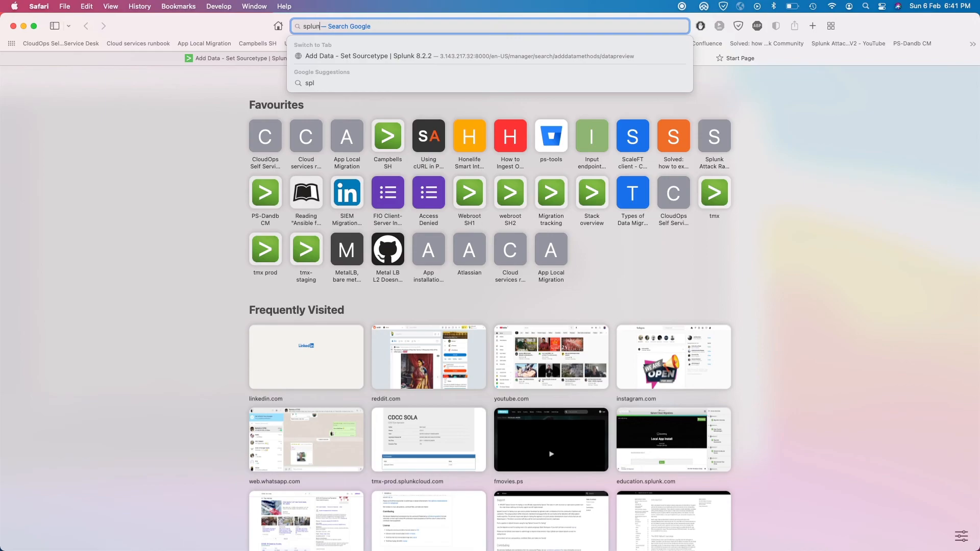
{"action": "type", "text": "k timezo"}
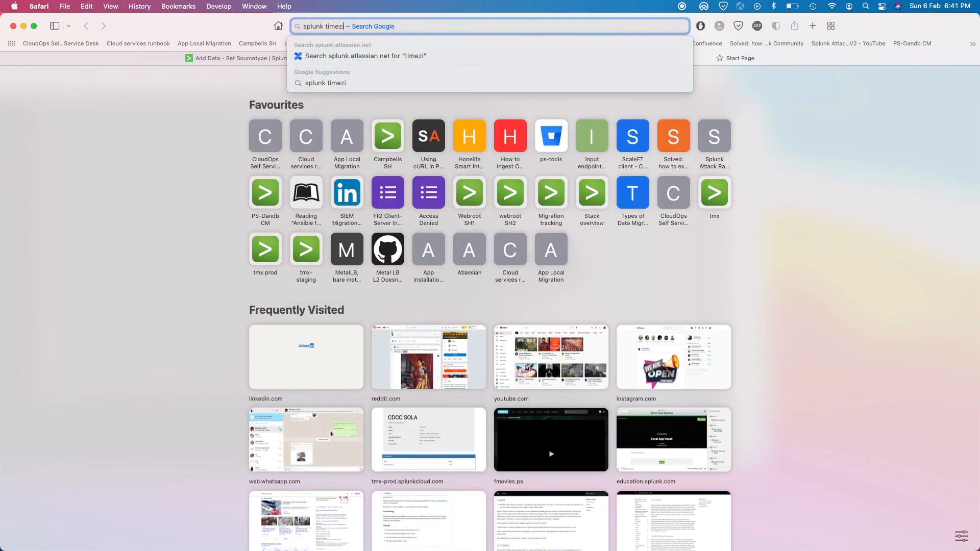
{"action": "type", "text": "ne"}
{"action": "key", "text": "Return"}
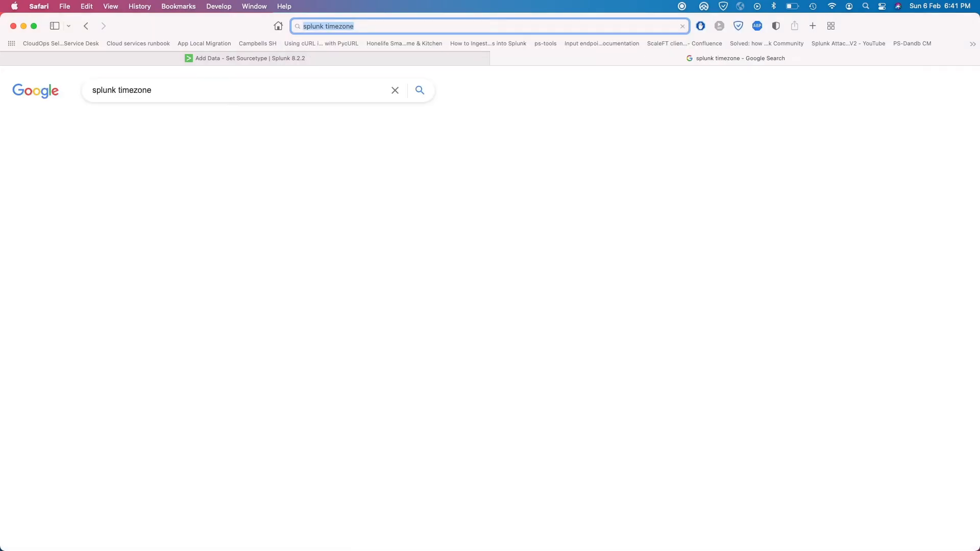
{"action": "scroll", "coordinate": [288, 304], "scroll_direction": "down", "scroll_amount": 5}
{"action": "scroll", "coordinate": [288, 303], "scroll_direction": "up", "scroll_amount": 5}
Step: Change the web search to "splunk time format" and look through the "Using time variables" page of the Splunk documentation
{"action": "double_click", "coordinate": [140, 91]}
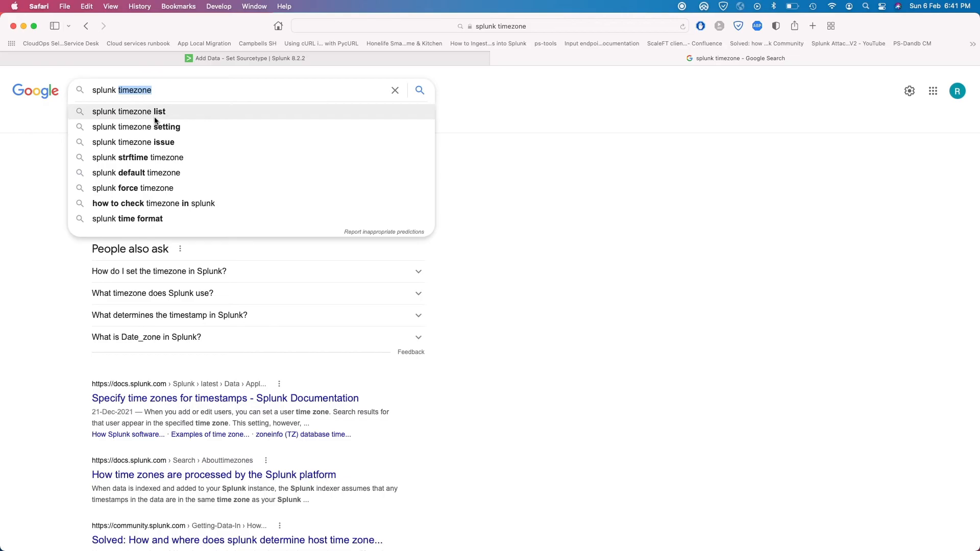
{"action": "left_click", "coordinate": [148, 111]}
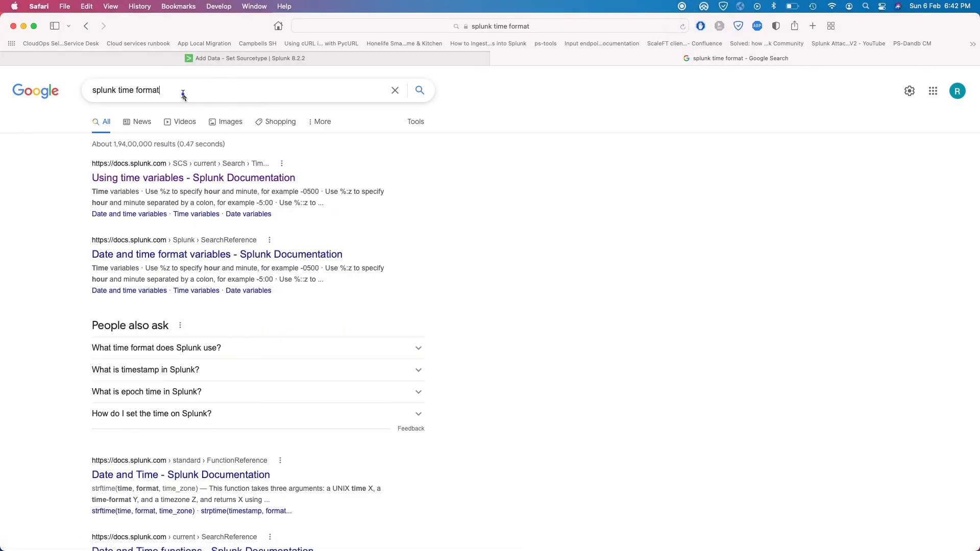
{"action": "left_click", "coordinate": [173, 93]}
{"action": "left_click", "coordinate": [215, 95]}
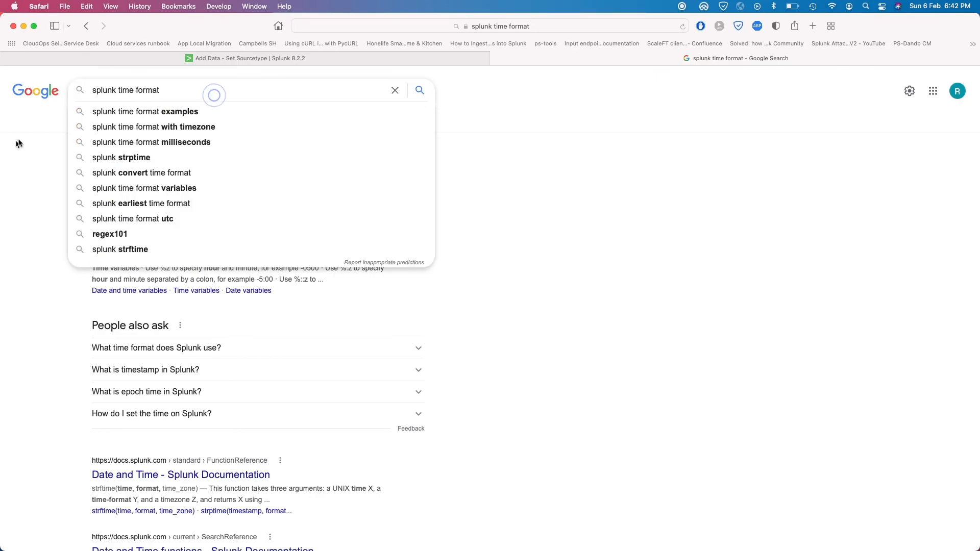
{"action": "key", "text": "Return"}
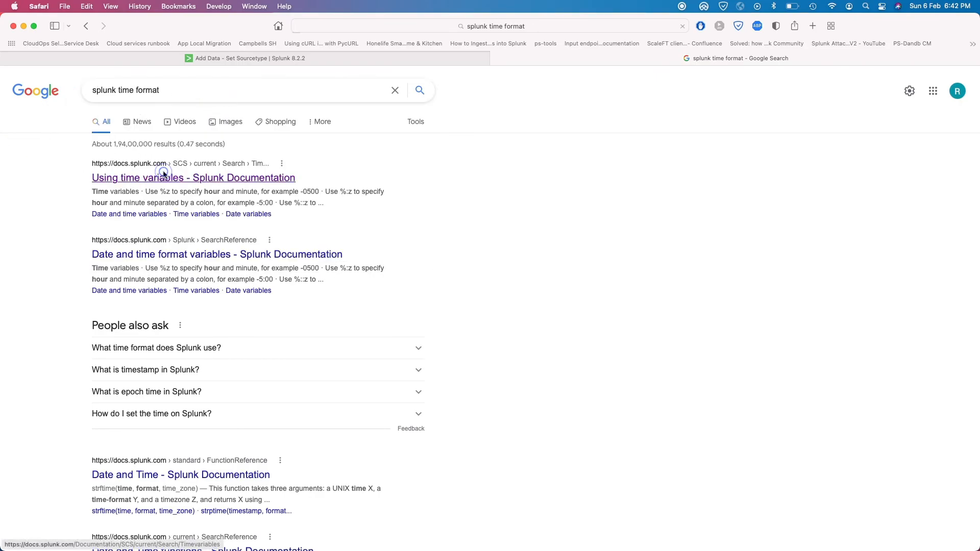
{"action": "left_click", "coordinate": [245, 176]}
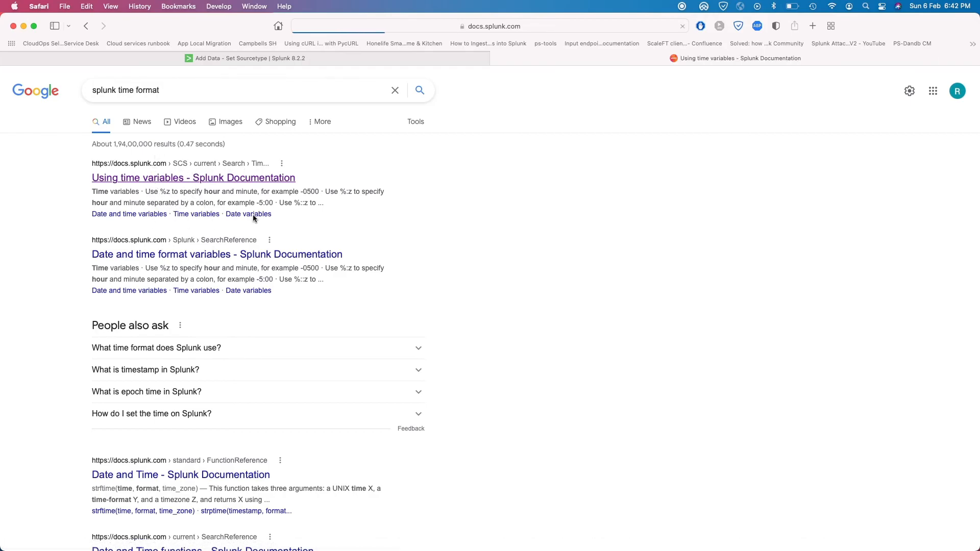
{"action": "scroll", "coordinate": [454, 325], "scroll_direction": "down", "scroll_amount": 5}
{"action": "scroll", "coordinate": [454, 325], "scroll_direction": "down", "scroll_amount": 10}
{"action": "scroll", "coordinate": [357, 332], "scroll_direction": "up", "scroll_amount": 15}
{"action": "scroll", "coordinate": [313, 339], "scroll_direction": "down", "scroll_amount": 20}
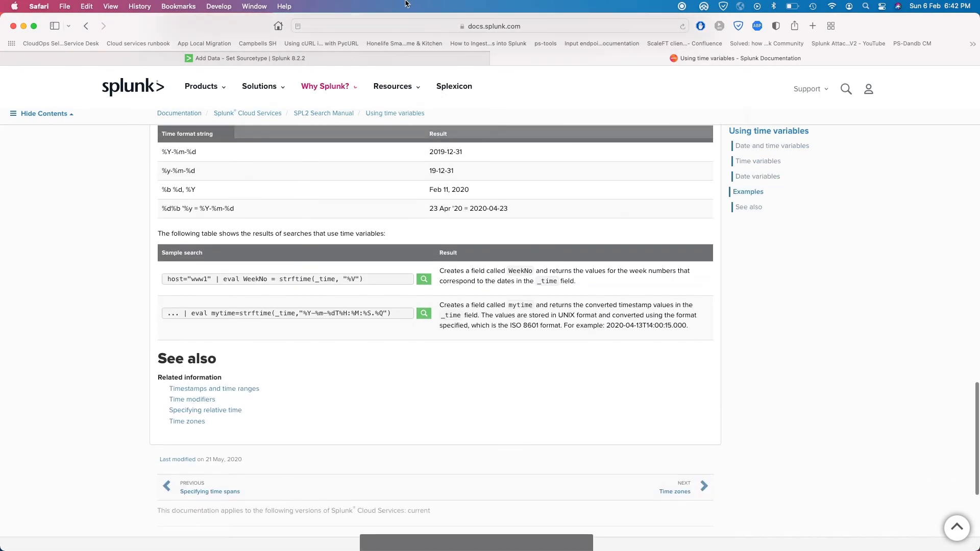
Step: Return to the Add Data page and examine the month, day, year and time parts of the first event's timestamp
{"action": "left_click", "coordinate": [285, 58]}
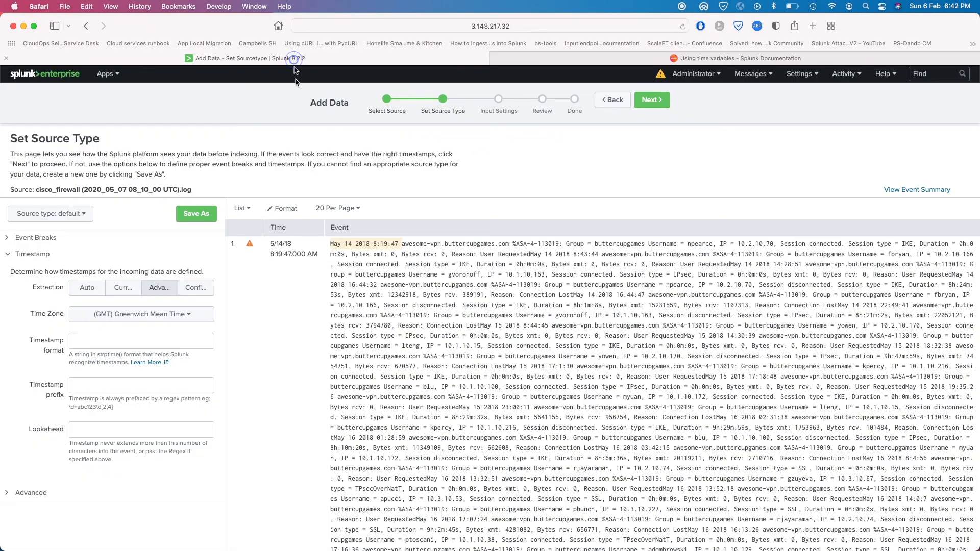
{"action": "left_click", "coordinate": [331, 244]}
{"action": "double_click", "coordinate": [347, 244]}
{"action": "left_click_drag", "start_coordinate": [355, 244], "coordinate": [392, 245]}
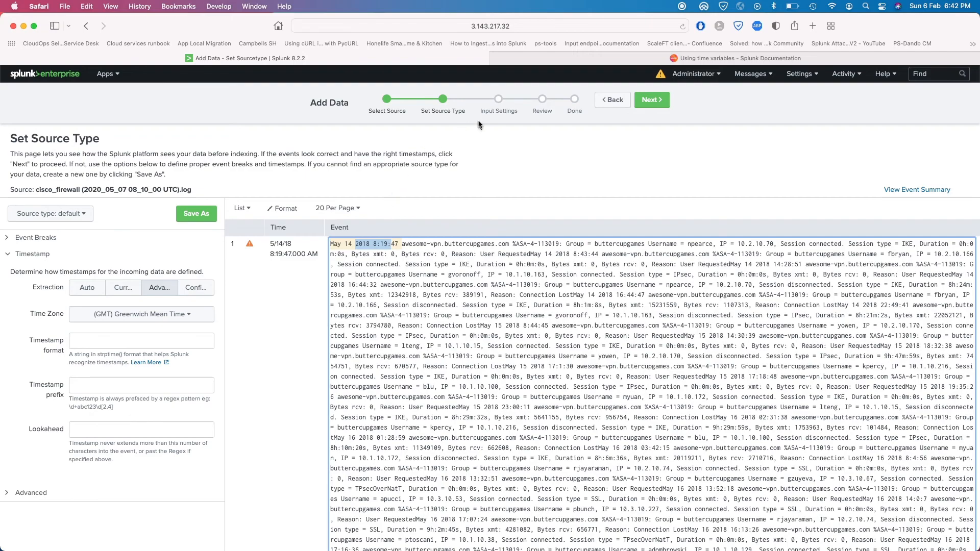
{"action": "double_click", "coordinate": [340, 244]}
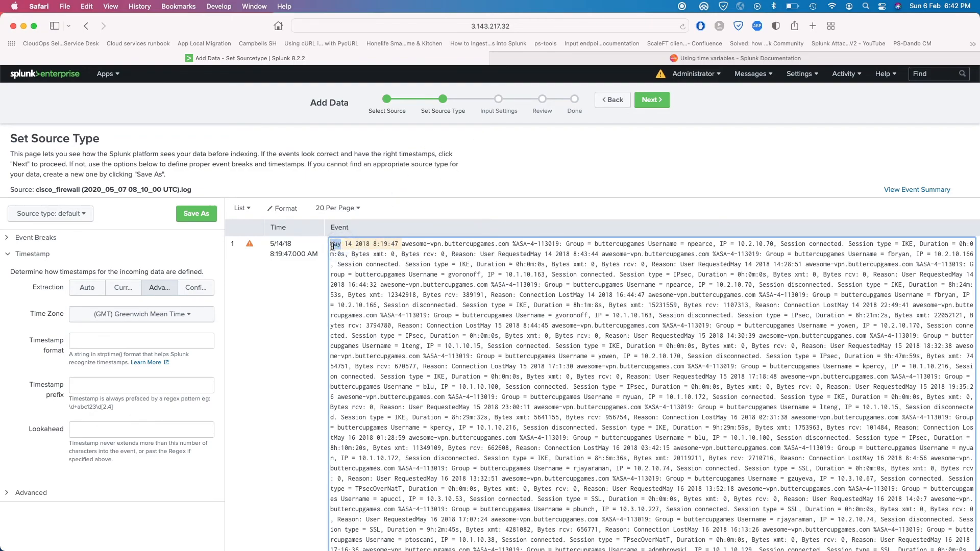
Step: Find "month" in the time variables documentation and copy the abbreviated month name variable %b
{"action": "left_click", "coordinate": [619, 58]}
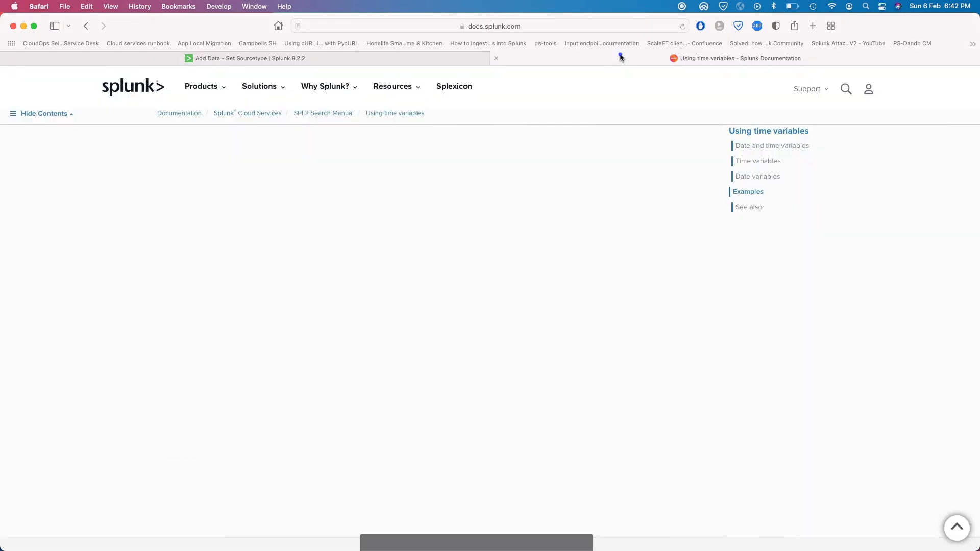
{"action": "key", "text": "super+f"}
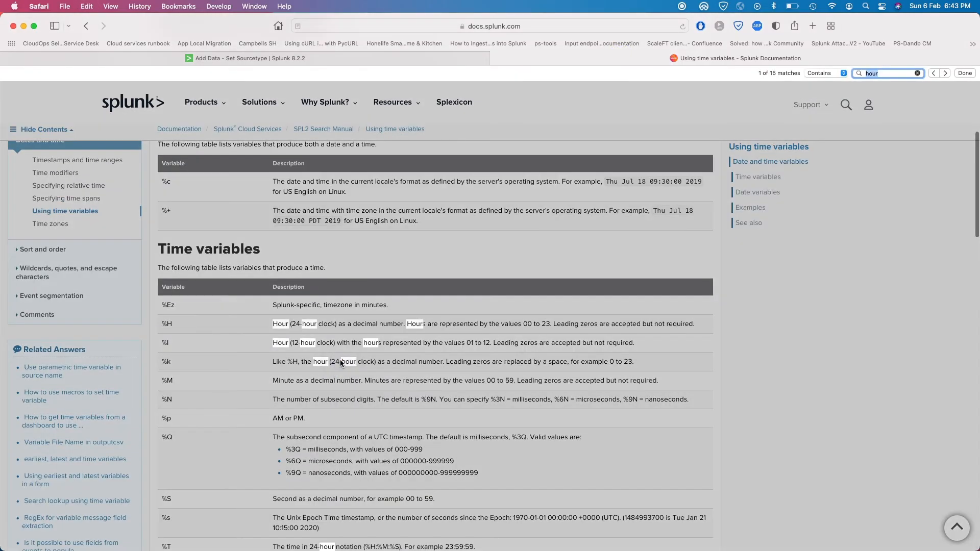
{"action": "key", "text": "Return"}
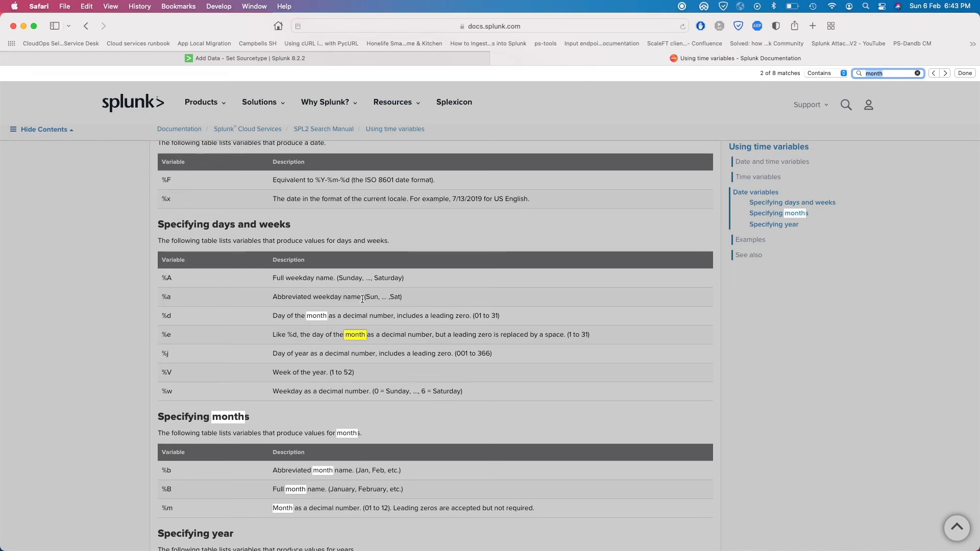
{"action": "scroll", "coordinate": [255, 306], "scroll_direction": "down", "scroll_amount": 5}
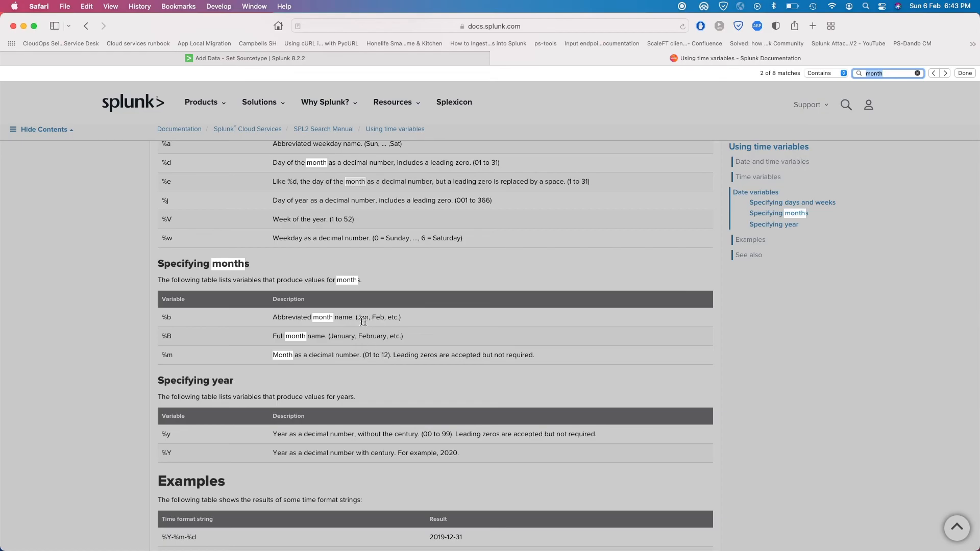
{"action": "left_click_drag", "start_coordinate": [178, 315], "coordinate": [161, 318]}
{"action": "key", "text": "super+c"}
Step: Back on the Set Source Type page, set the timestamp prefix to ^ and the timestamp format to %b
{"action": "left_click", "coordinate": [326, 49]}
{"action": "left_click", "coordinate": [324, 59]}
{"action": "left_click", "coordinate": [407, 187]}
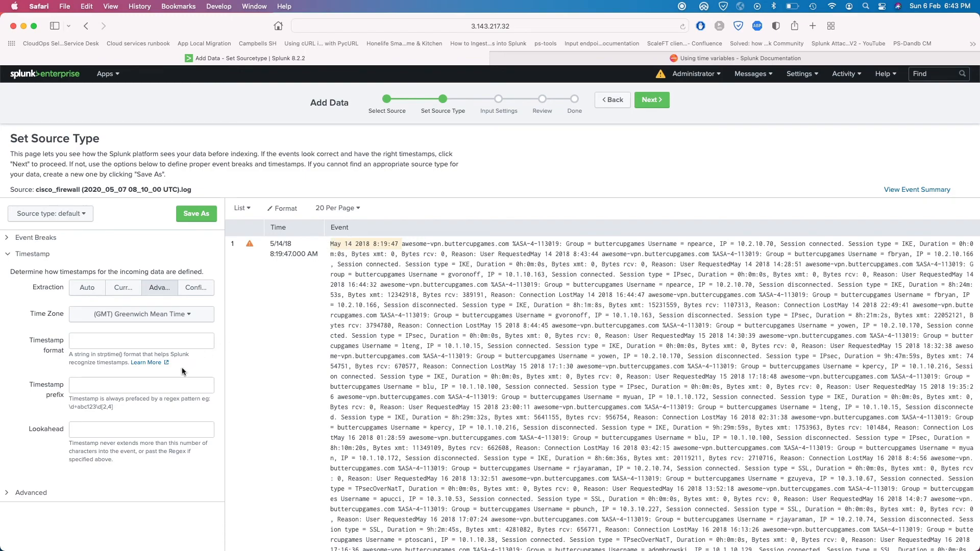
{"action": "left_click", "coordinate": [90, 390]}
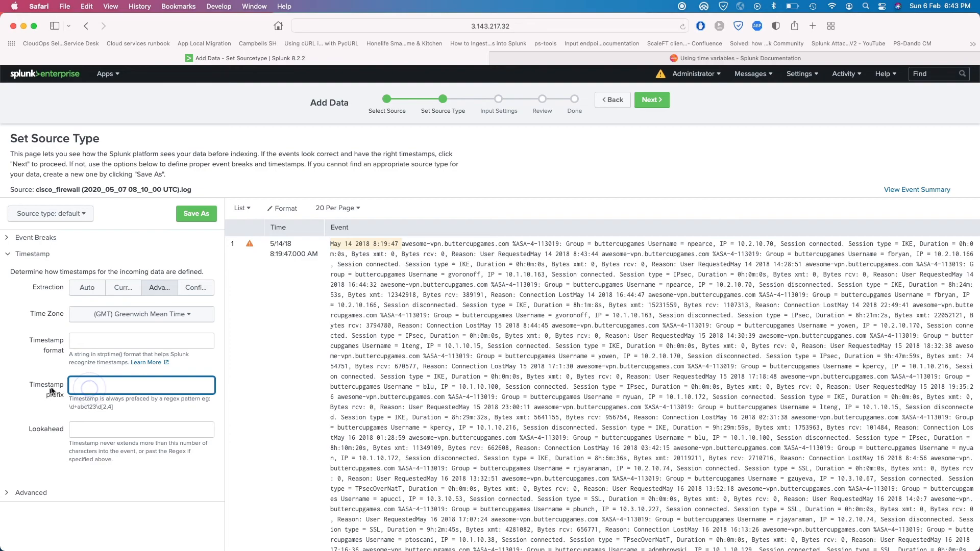
{"action": "left_click_drag", "start_coordinate": [64, 395], "coordinate": [29, 381]}
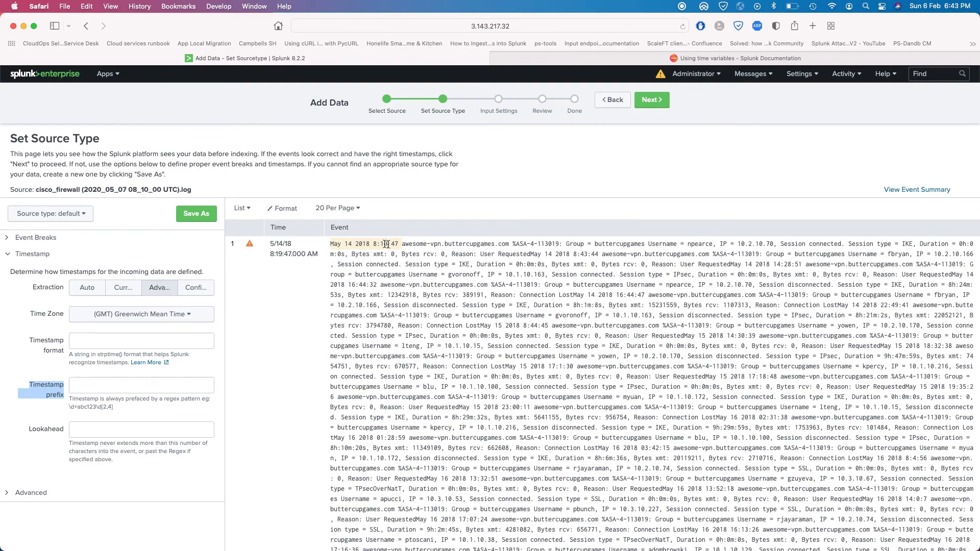
{"action": "left_click", "coordinate": [112, 385]}
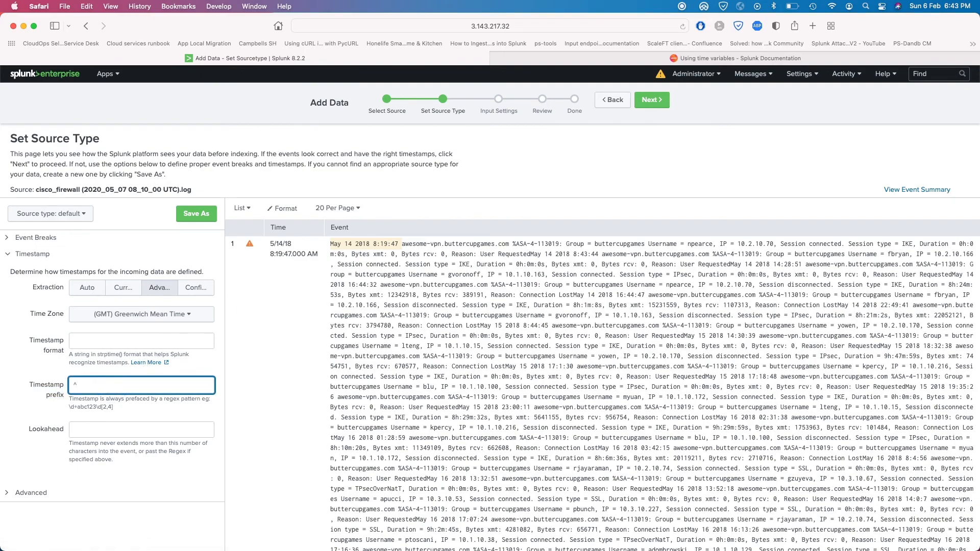
{"action": "left_click_drag", "start_coordinate": [96, 386], "coordinate": [65, 383]}
{"action": "left_click", "coordinate": [152, 346]}
{"action": "type", "text": "%b"}
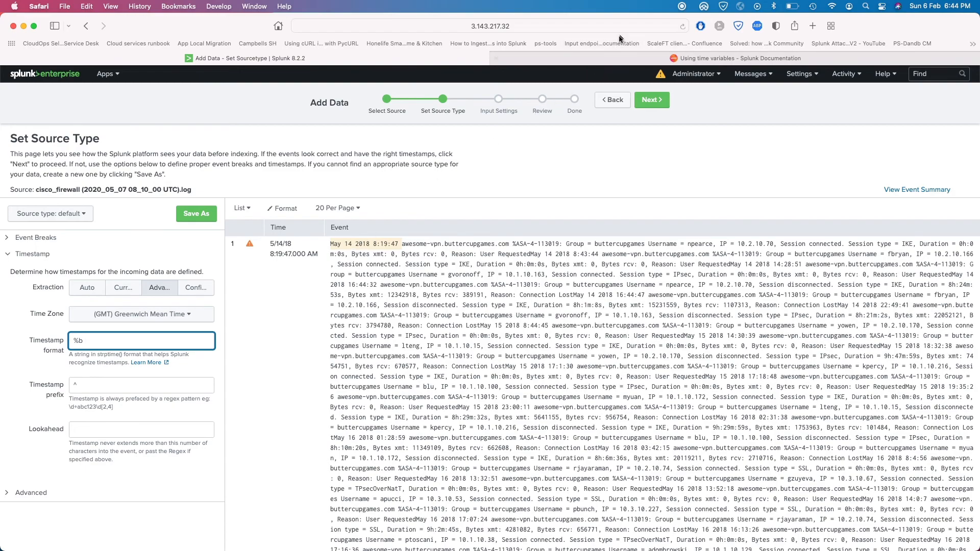
Step: Find "day" in the time variables documentation and add its day-of-month variable so the timestamp format reads %b %d
{"action": "left_click", "coordinate": [608, 58]}
{"action": "left_click", "coordinate": [655, 136]}
{"action": "key", "text": "super+f"}
{"action": "type", "text": "day"}
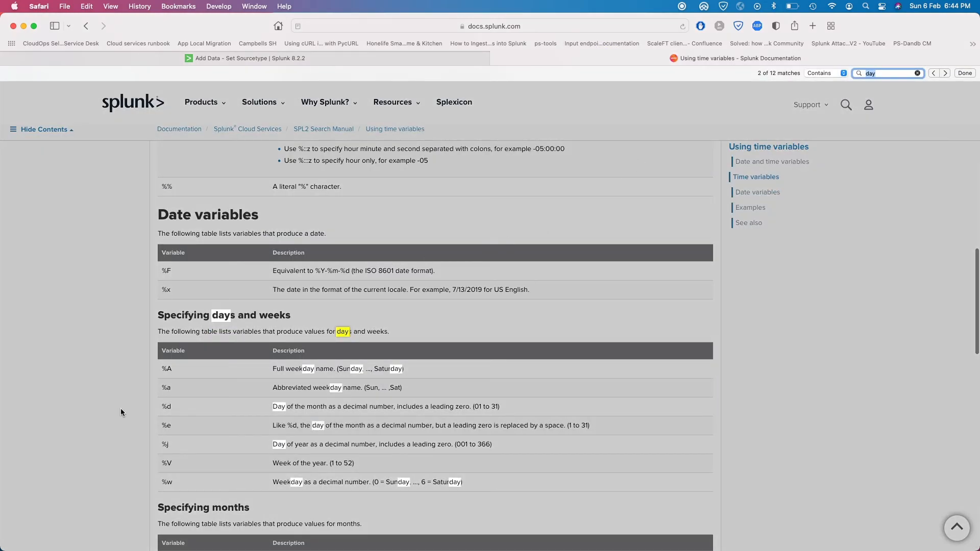
{"action": "left_click_drag", "start_coordinate": [182, 406], "coordinate": [164, 407]}
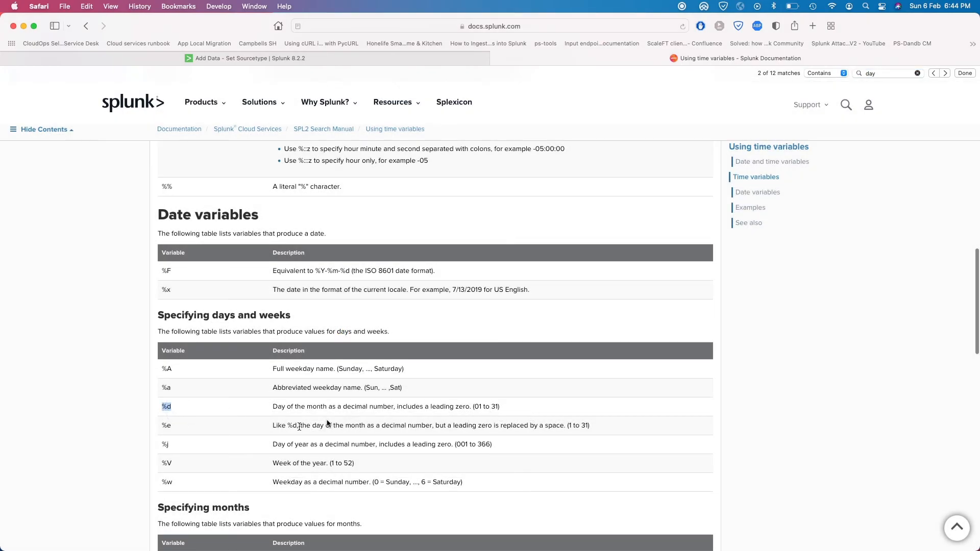
{"action": "left_click_drag", "start_coordinate": [182, 407], "coordinate": [164, 406]}
{"action": "key", "text": "super+c"}
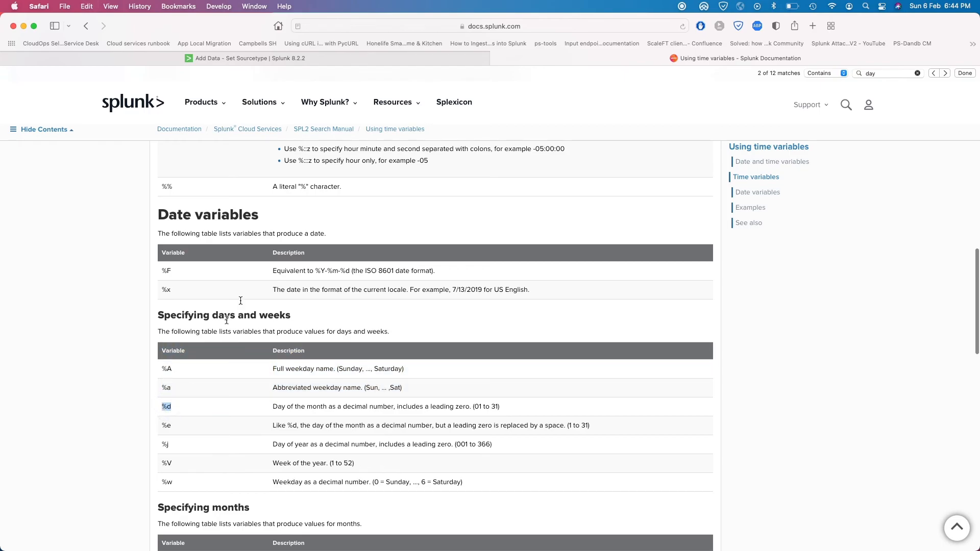
{"action": "left_click", "coordinate": [394, 67]}
{"action": "key", "text": "super+v"}
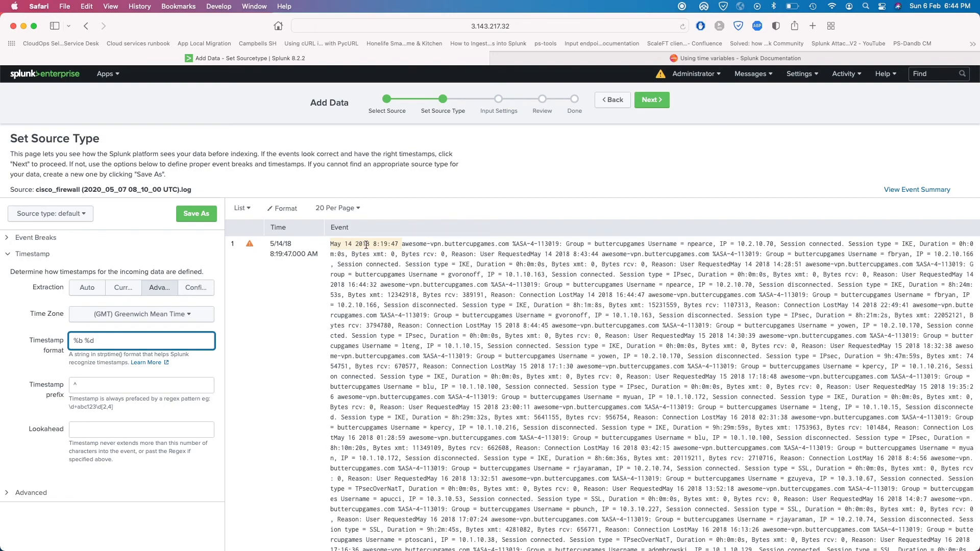
Step: Find "year" in the time variables documentation and add the year-with-century variable so the timestamp format reads %b %d %Y
{"action": "left_click", "coordinate": [643, 58]}
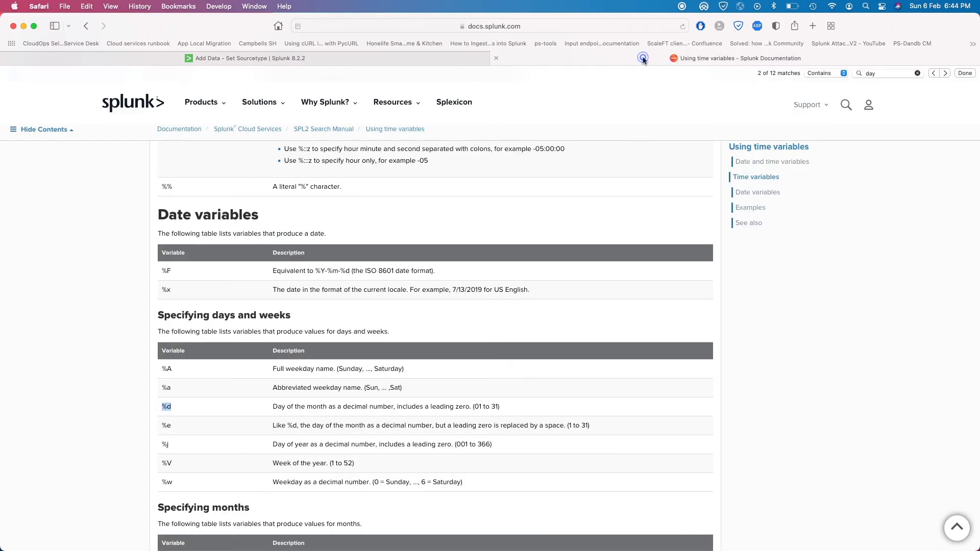
{"action": "key", "text": "super+f"}
{"action": "type", "text": "year"}
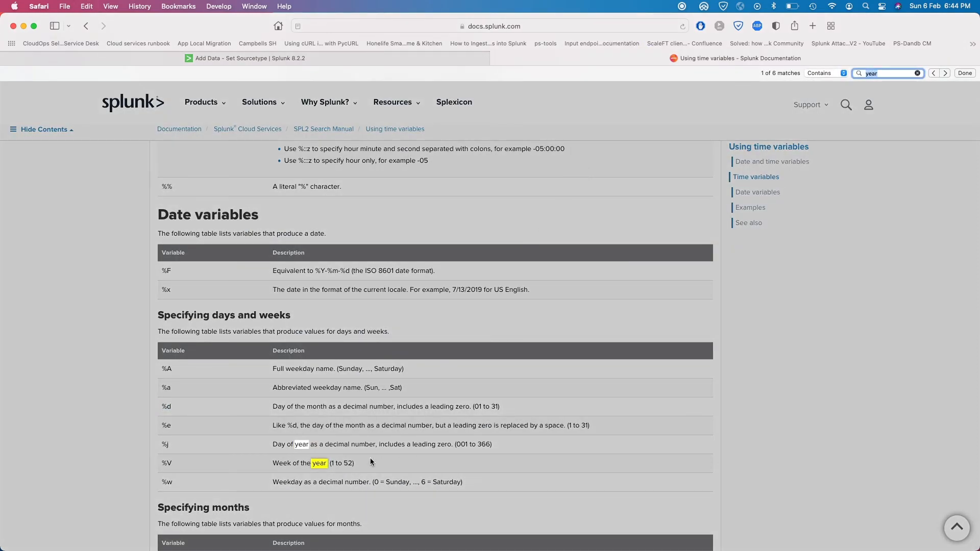
{"action": "key", "text": "Return"}
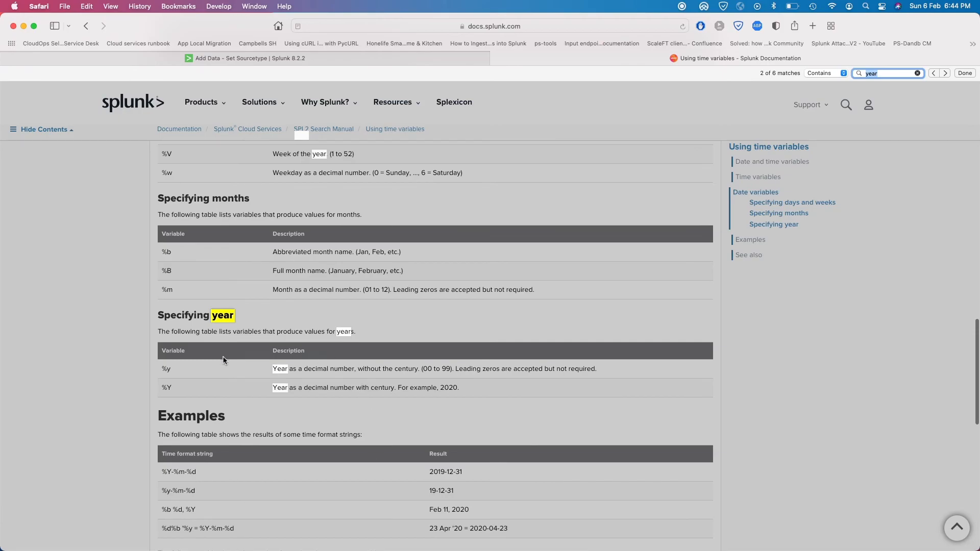
{"action": "left_click", "coordinate": [431, 369]}
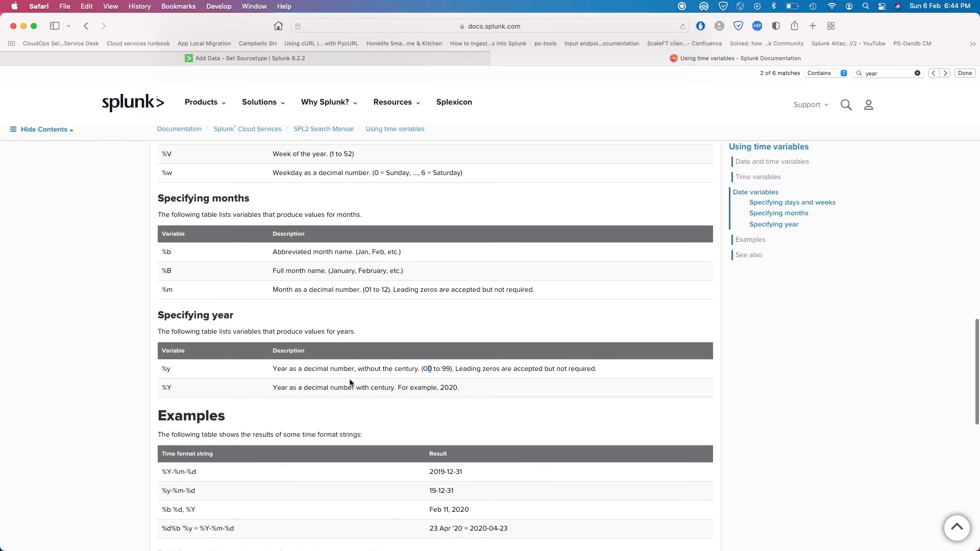
{"action": "double_click", "coordinate": [449, 388]}
{"action": "left_click", "coordinate": [402, 58]}
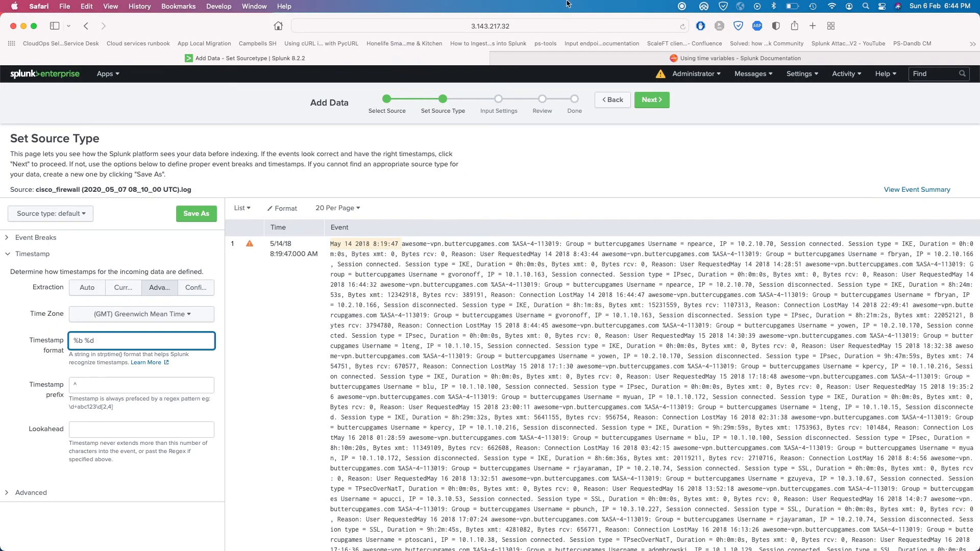
{"action": "left_click", "coordinate": [557, 56]}
{"action": "double_click", "coordinate": [177, 382]}
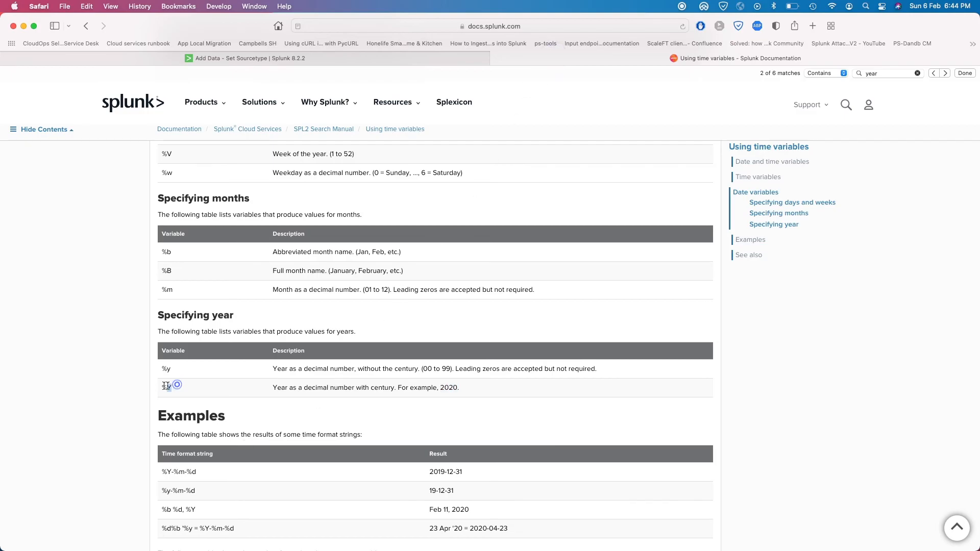
{"action": "key", "text": "super+c"}
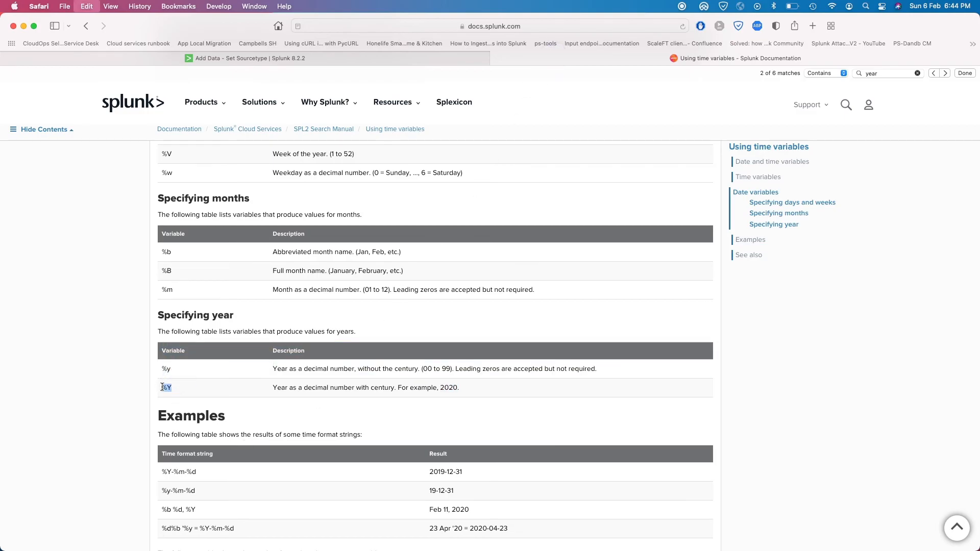
{"action": "left_click", "coordinate": [212, 58]}
{"action": "key", "text": "super+v"}
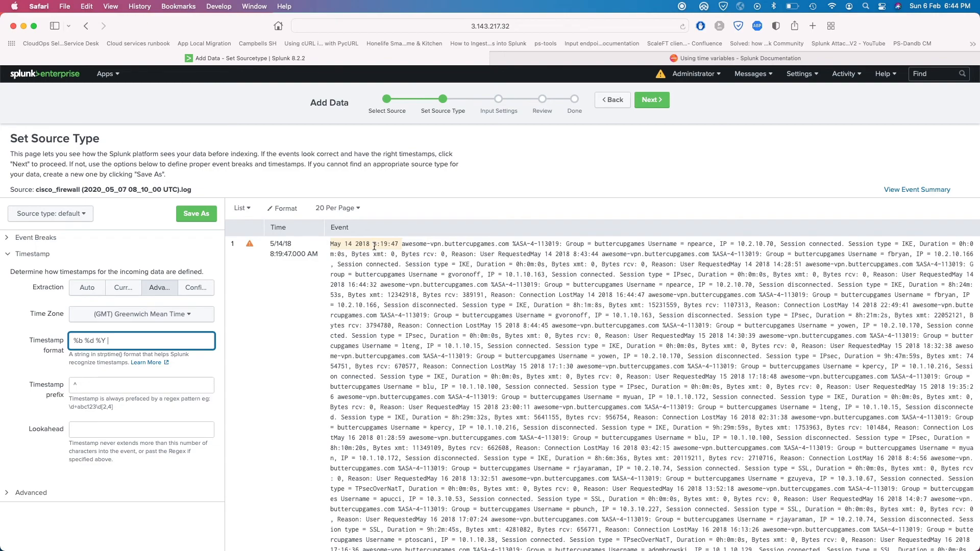
Step: Check the events' hour notation, find "hour" in the documentation, and add the 24-hour variable so the timestamp format reads %b %d %Y %H
{"action": "scroll", "coordinate": [467, 339], "scroll_direction": "down", "scroll_amount": 3}
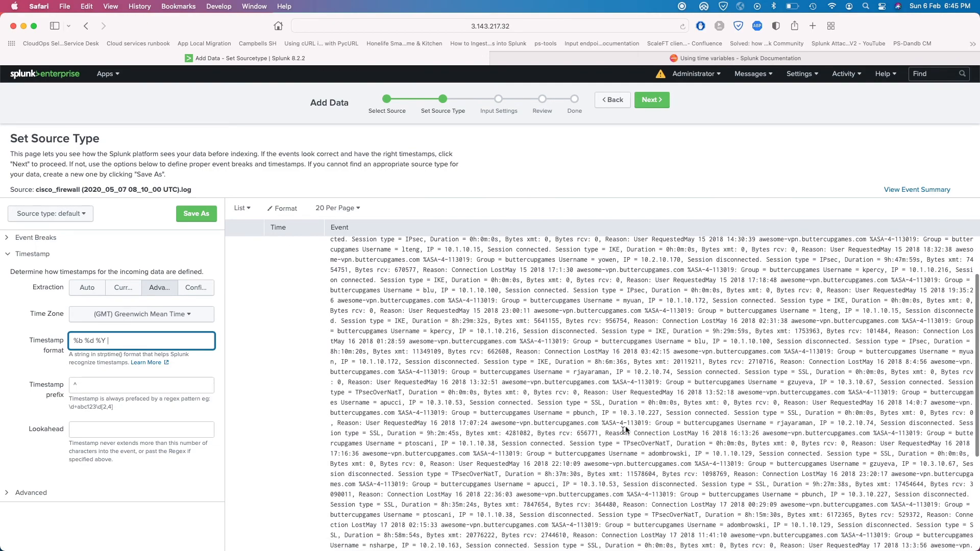
{"action": "left_click_drag", "start_coordinate": [559, 464], "coordinate": [551, 464]}
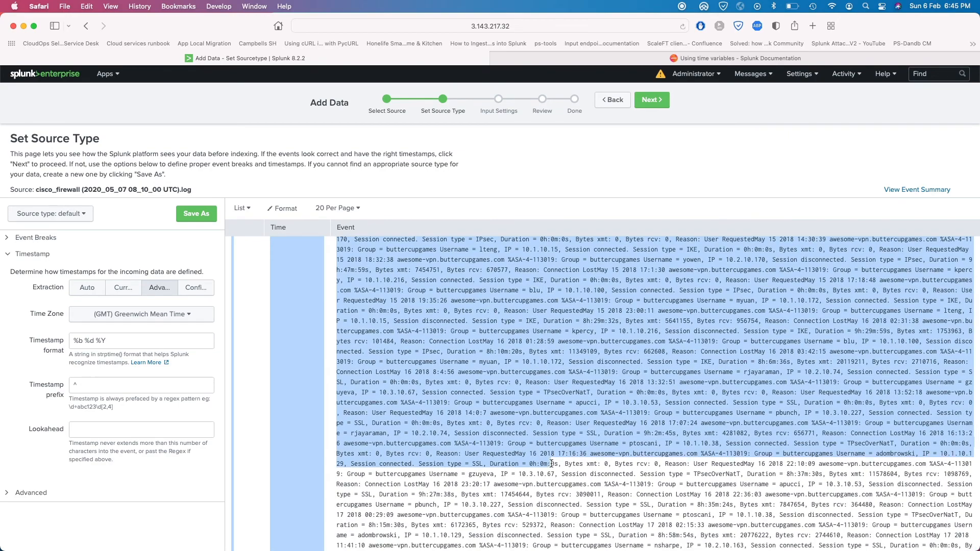
{"action": "scroll", "coordinate": [657, 438], "scroll_direction": "down", "scroll_amount": 5}
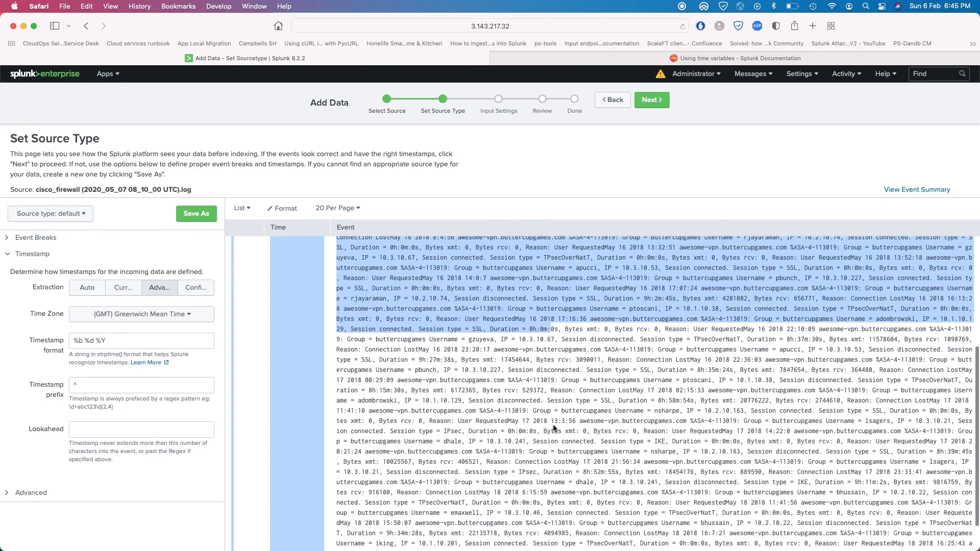
{"action": "scroll", "coordinate": [571, 423], "scroll_direction": "up", "scroll_amount": 10}
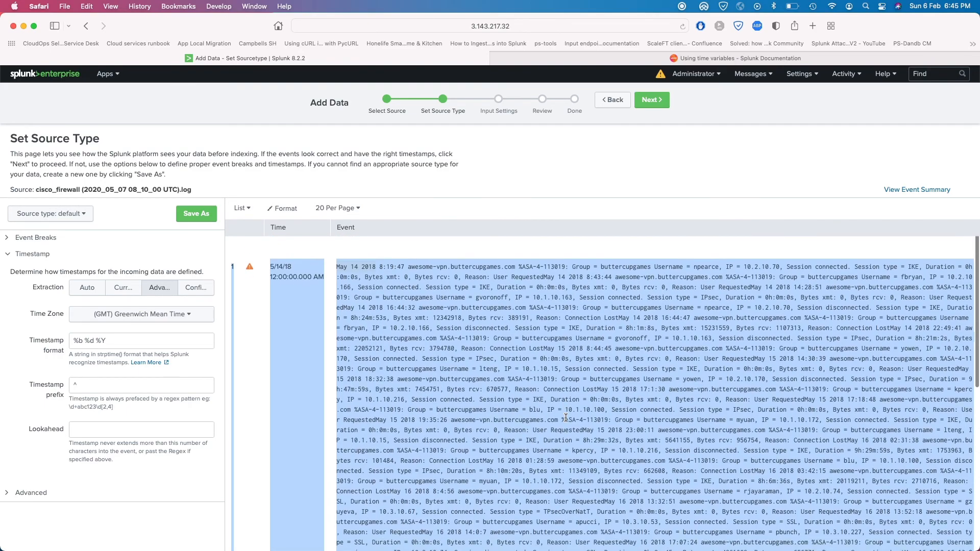
{"action": "left_click", "coordinate": [842, 61]}
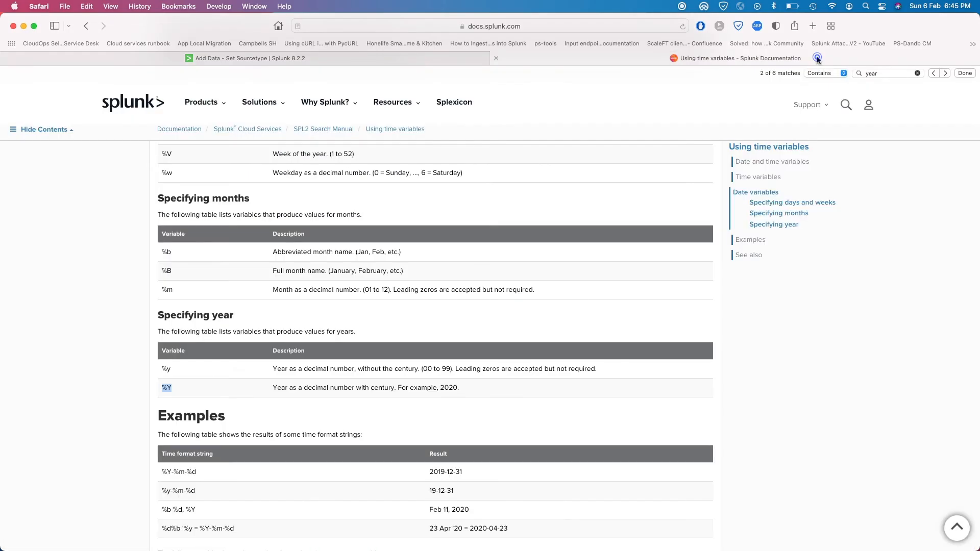
{"action": "left_click", "coordinate": [567, 190]}
{"action": "type", "text": "hour"}
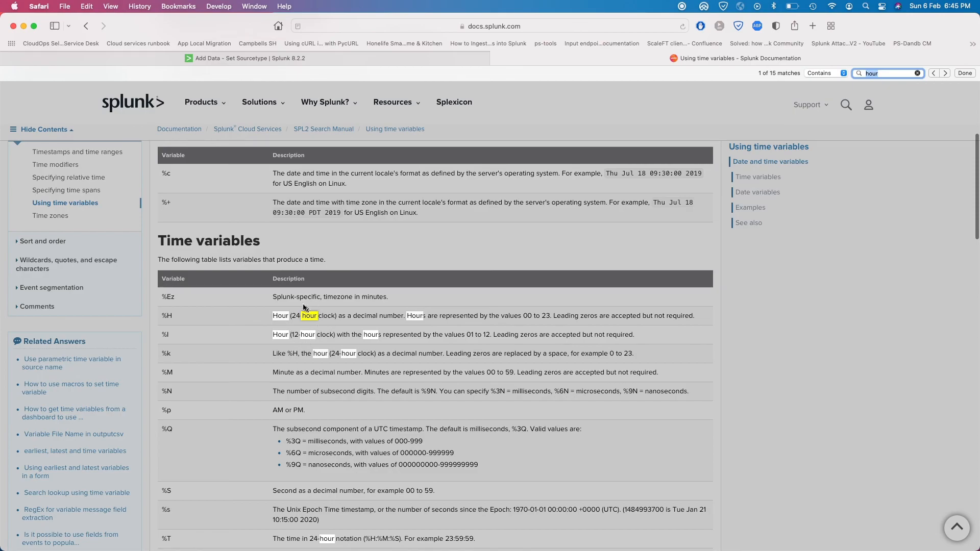
{"action": "left_click", "coordinate": [199, 320]}
{"action": "left_click_drag", "start_coordinate": [174, 318], "coordinate": [159, 316]}
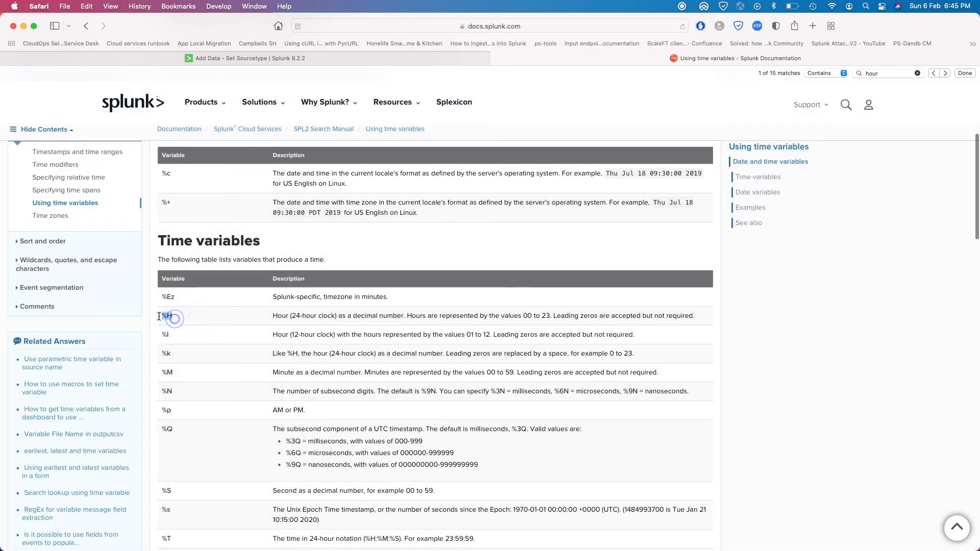
{"action": "left_click", "coordinate": [341, 60]}
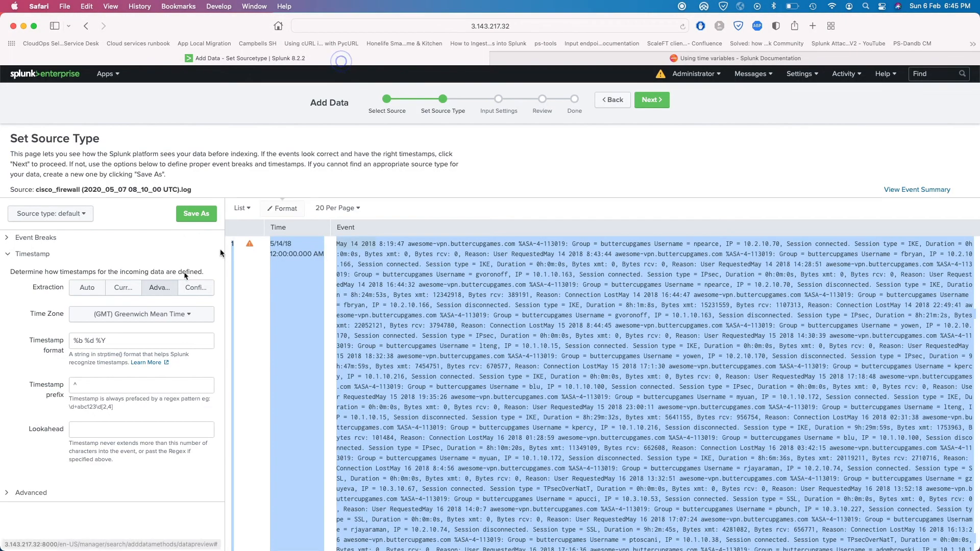
{"action": "left_click", "coordinate": [130, 341]}
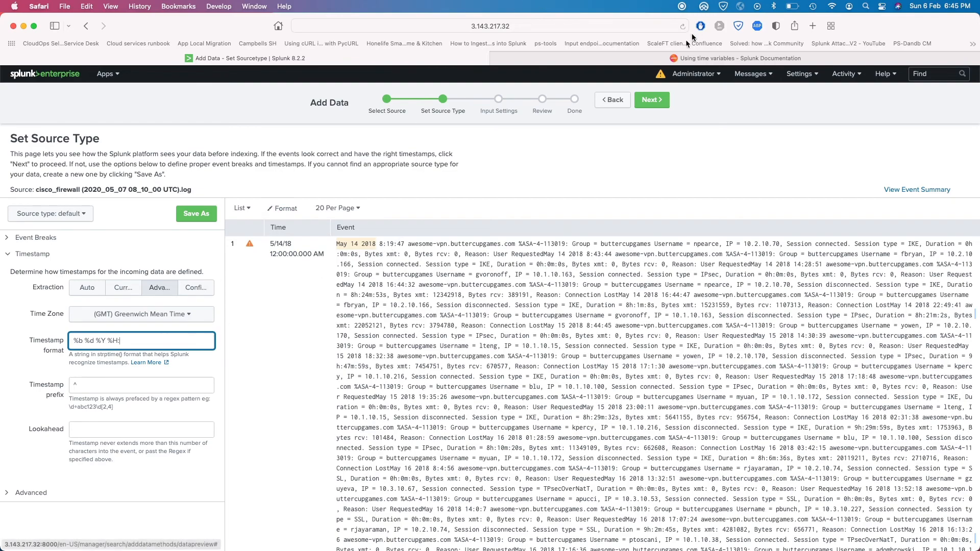
Step: Find "minute" in the time variables documentation and extend the timestamp format with its variable to %b %d %Y %H:%M:
{"action": "left_click", "coordinate": [651, 57]}
{"action": "key", "text": "super+f"}
{"action": "type", "text": "mi"}
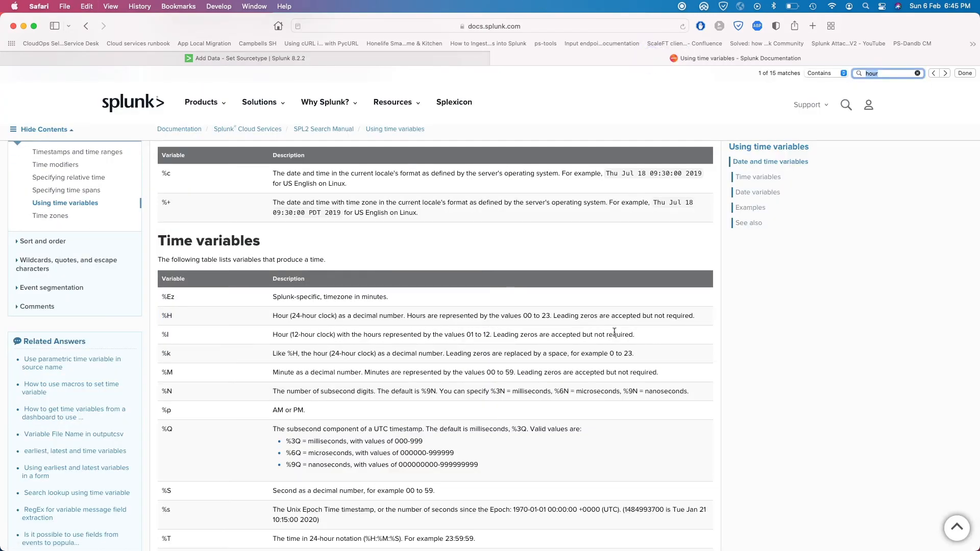
{"action": "type", "text": "nute"}
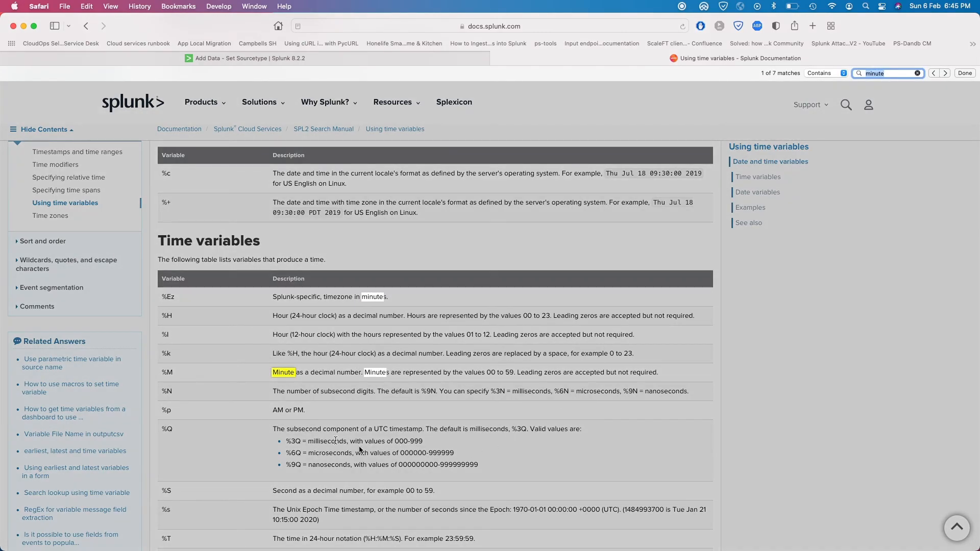
{"action": "left_click", "coordinate": [176, 377]}
{"action": "double_click", "coordinate": [176, 377]}
{"action": "left_click", "coordinate": [216, 58]}
{"action": "key", "text": "super+v"}
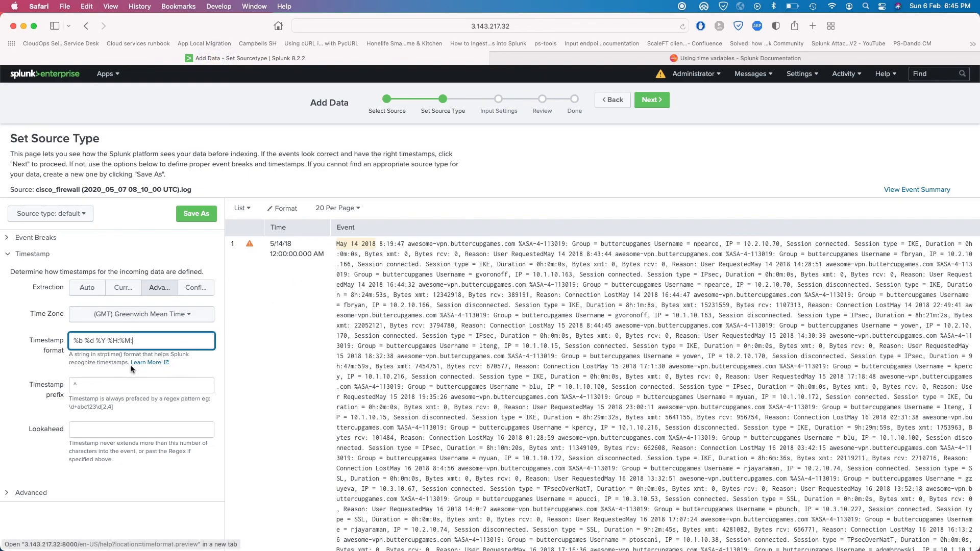
Step: Find "second" in the time variables documentation and complete the timestamp format with its variable as %b %d %Y %H:%M:%S
{"action": "left_click", "coordinate": [679, 57]}
{"action": "key", "text": "super+f"}
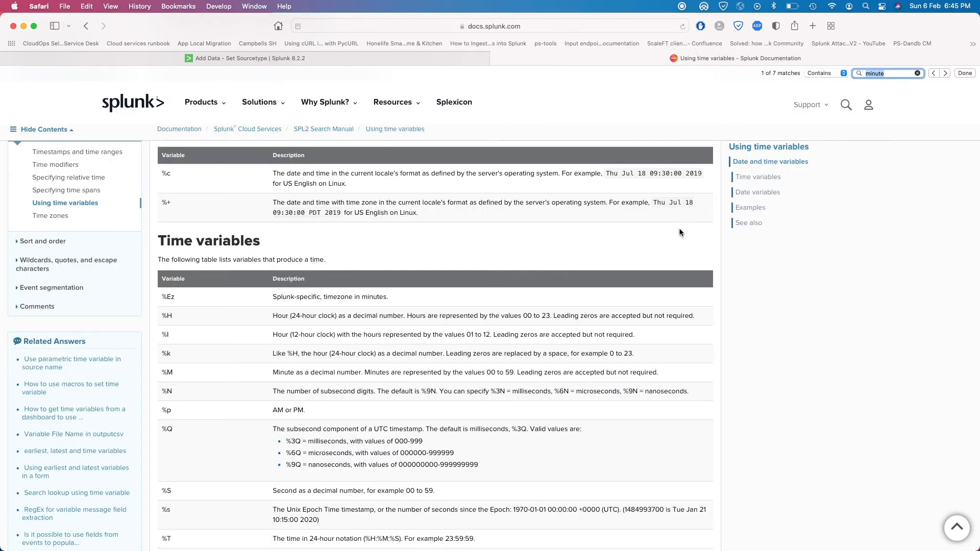
{"action": "type", "text": "seconbd"}
{"action": "key", "text": "super+a"}
{"action": "type", "text": "second"}
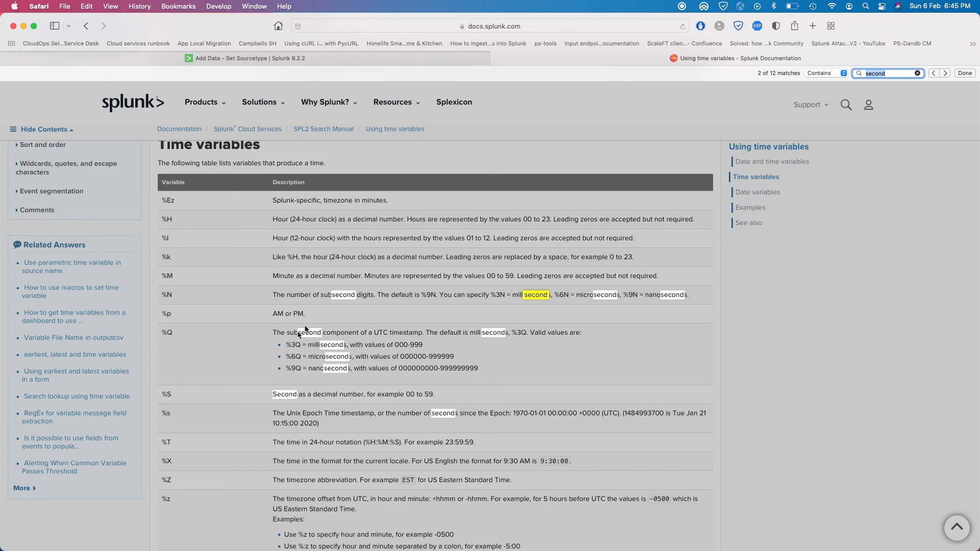
{"action": "left_click", "coordinate": [184, 394]}
{"action": "left_click_drag", "start_coordinate": [177, 397], "coordinate": [161, 394]}
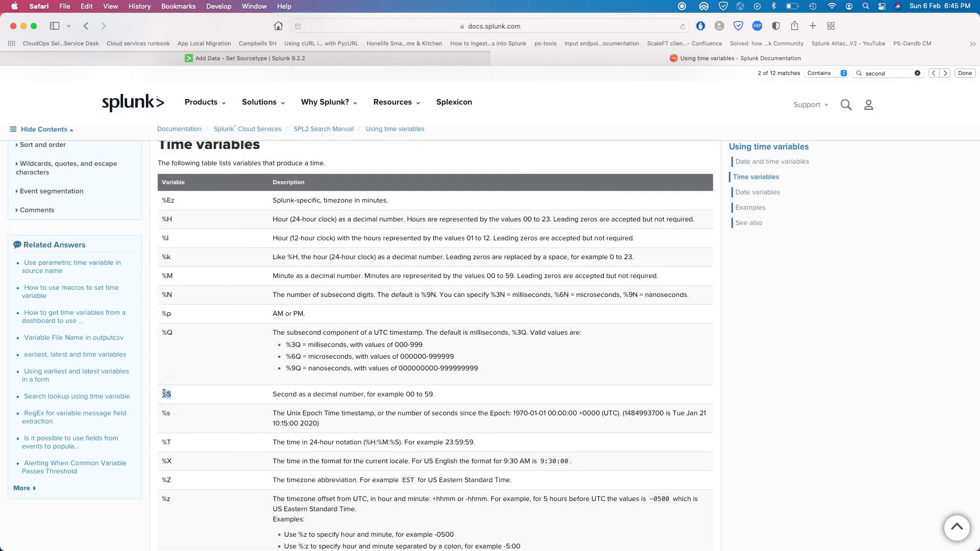
{"action": "left_click", "coordinate": [391, 58]}
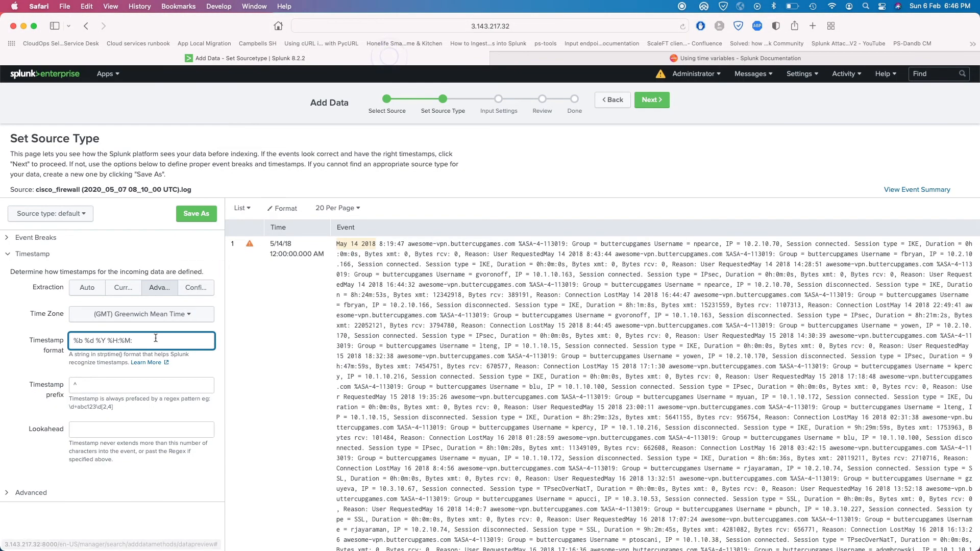
{"action": "left_click", "coordinate": [132, 388]}
{"action": "key", "text": "Tab"}
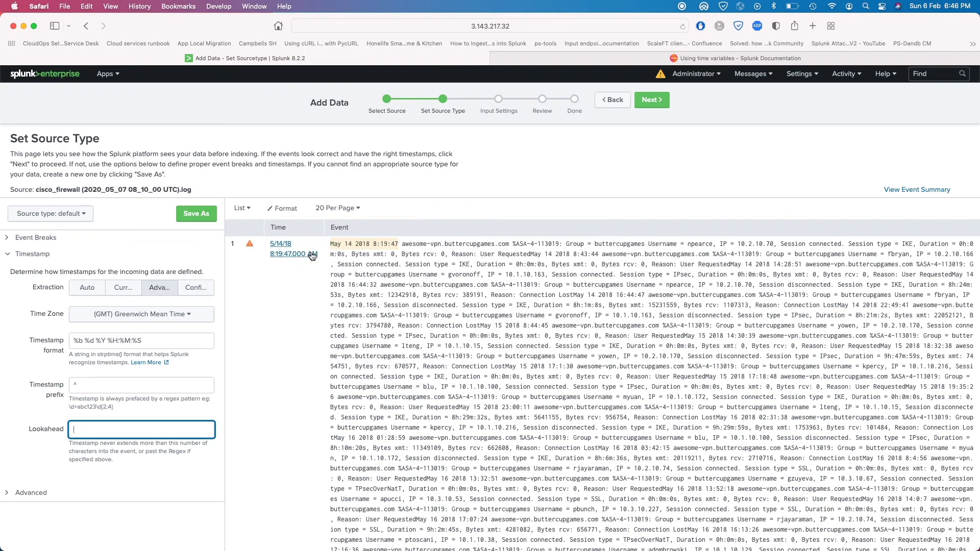
Step: Review the timestamp prefix against the previewed event text and expand the advanced source type settings
{"action": "double_click", "coordinate": [78, 384]}
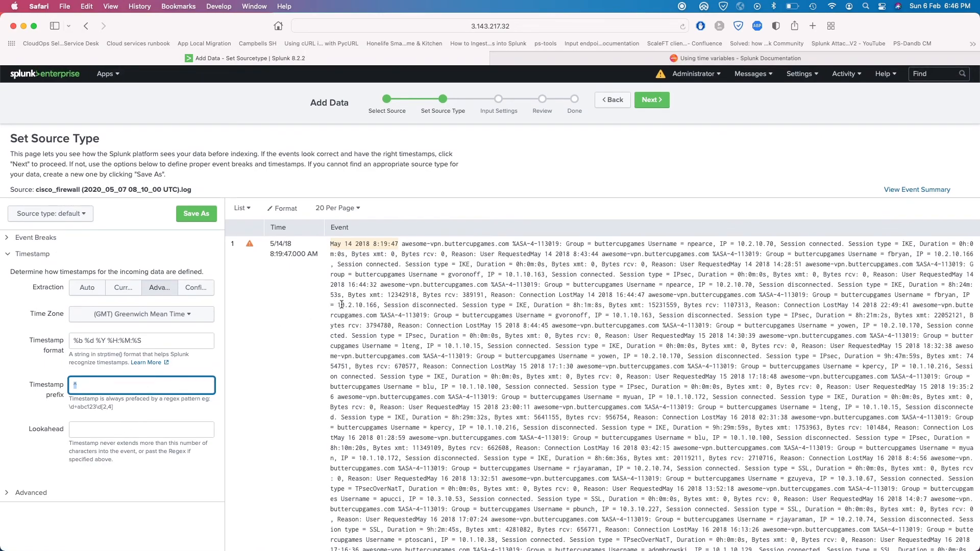
{"action": "scroll", "coordinate": [515, 353], "scroll_direction": "down", "scroll_amount": 10}
{"action": "scroll", "coordinate": [515, 352], "scroll_direction": "up", "scroll_amount": 15}
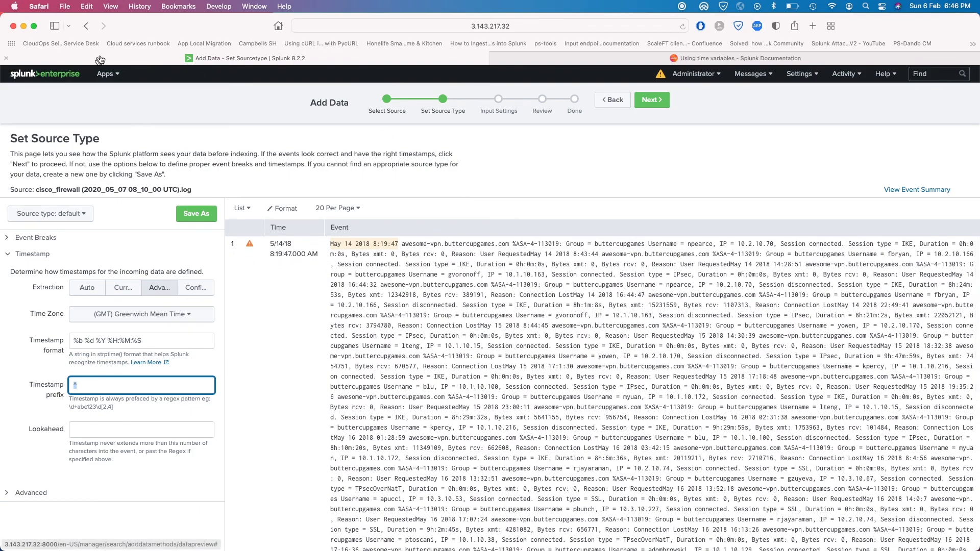
{"action": "scroll", "coordinate": [438, 485], "scroll_direction": "down", "scroll_amount": 10}
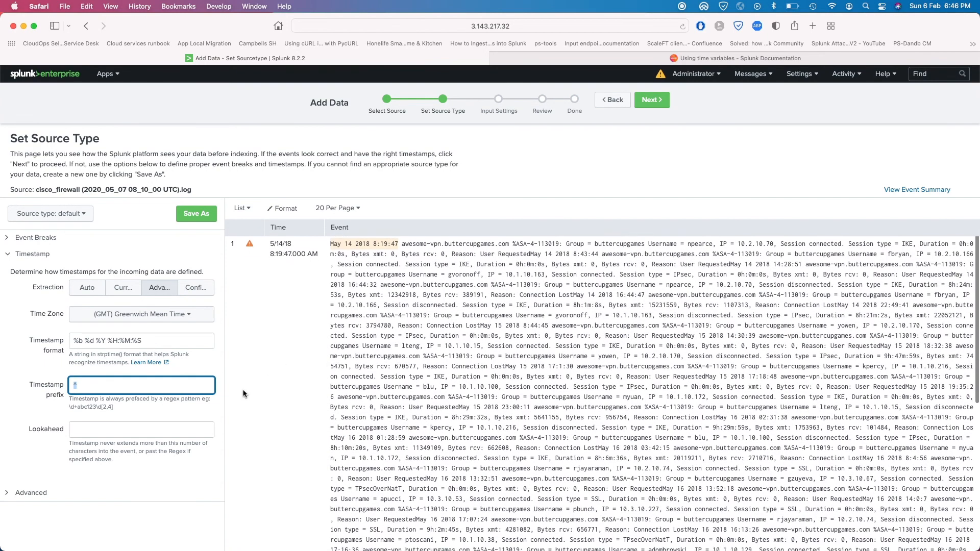
{"action": "left_click", "coordinate": [34, 493]}
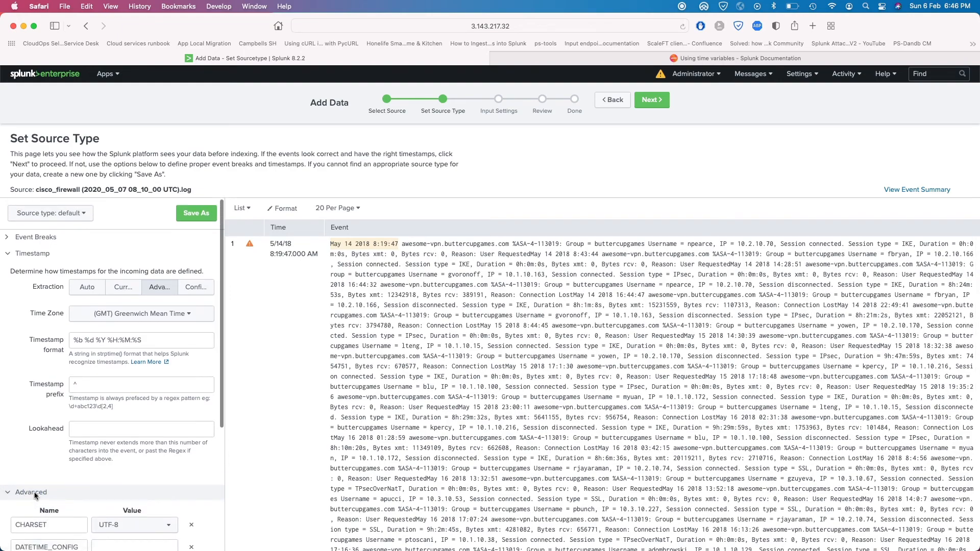
Step: Read the lookahead description and set the timestamp lookahead to 21 characters
{"action": "left_click_drag", "start_coordinate": [111, 455], "coordinate": [63, 440]}
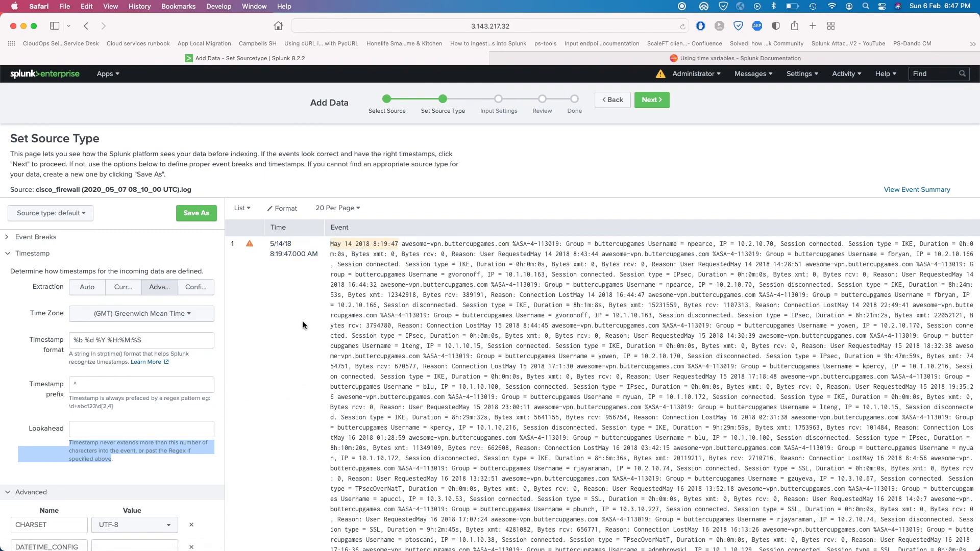
{"action": "left_click", "coordinate": [405, 196]}
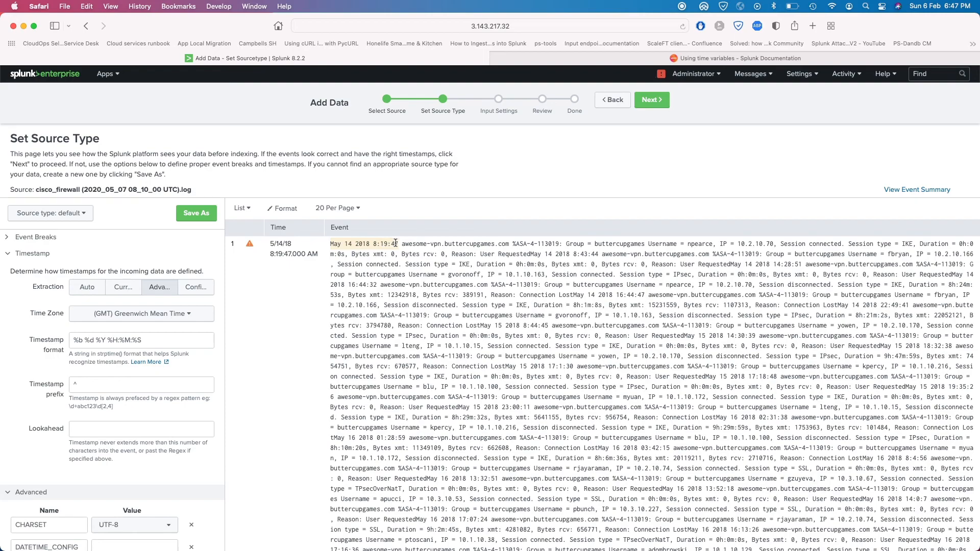
{"action": "left_click", "coordinate": [138, 433]}
{"action": "type", "text": "21"}
{"action": "key", "text": "Tab"}
{"action": "left_click", "coordinate": [95, 473]}
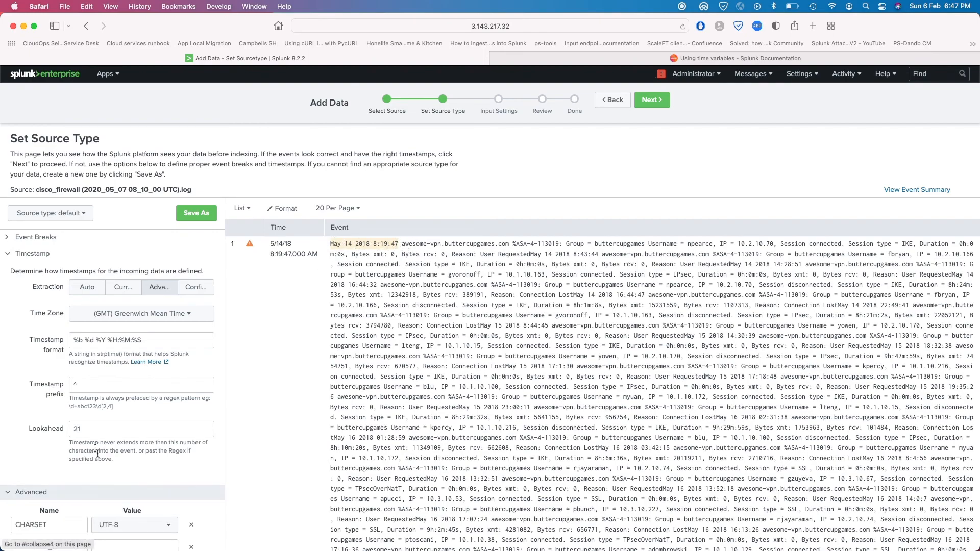
Step: Compare the lookahead value with the end of the first event's timestamp and the host name text following it
{"action": "left_click", "coordinate": [31, 429]}
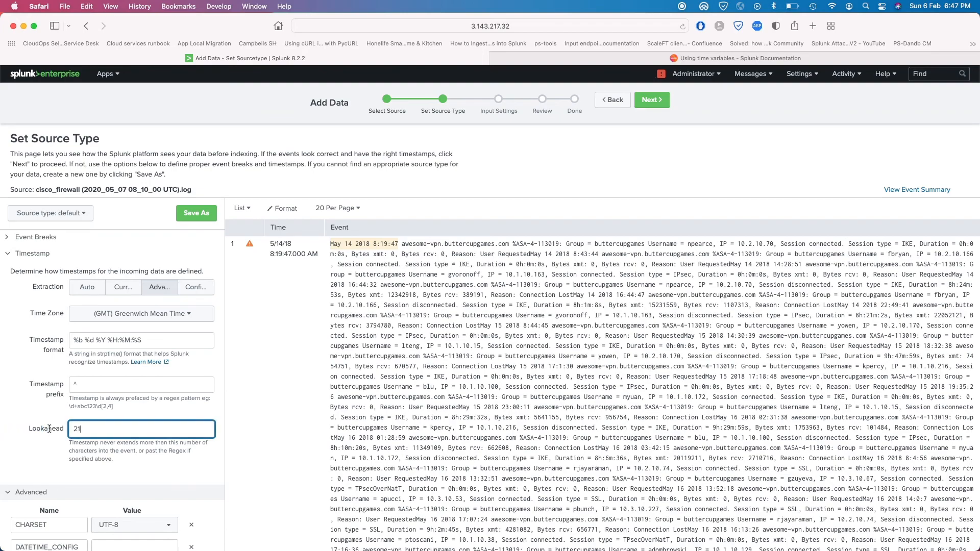
{"action": "key", "text": "Tab"}
{"action": "left_click", "coordinate": [56, 440]}
{"action": "double_click", "coordinate": [80, 428]}
{"action": "left_click", "coordinate": [398, 245]}
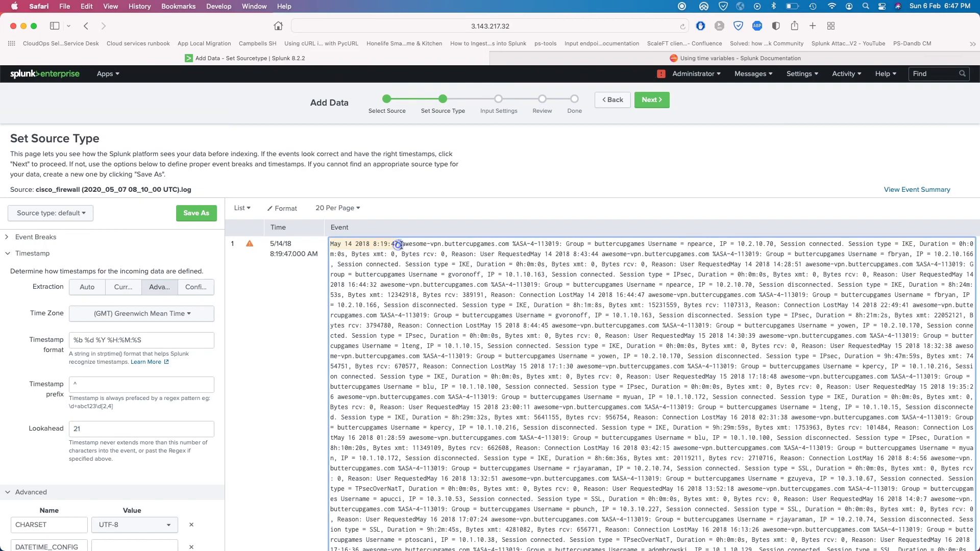
{"action": "left_click_drag", "start_coordinate": [402, 244], "coordinate": [459, 246]}
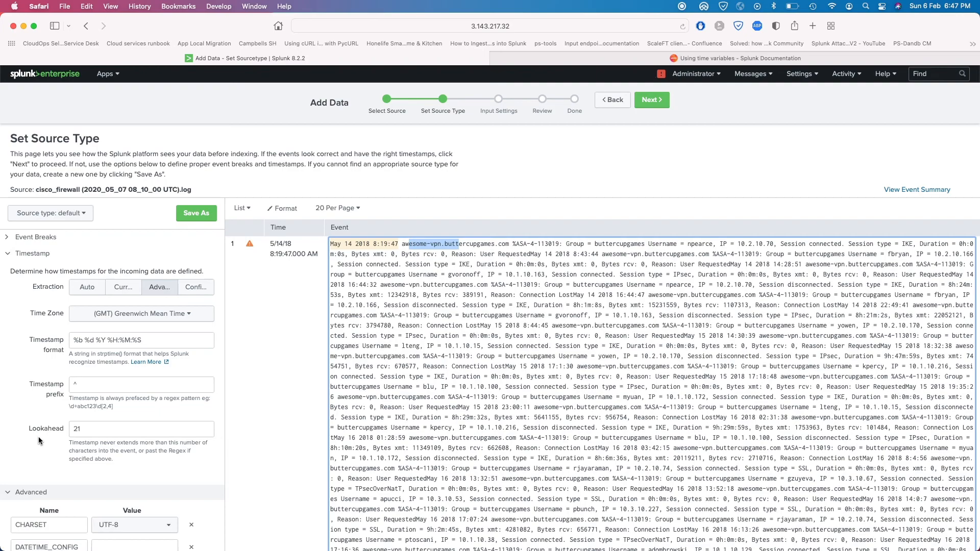
Step: Review the advanced source type settings alongside the unbroken event text in the preview
{"action": "scroll", "coordinate": [38, 437], "scroll_direction": "down", "scroll_amount": 5}
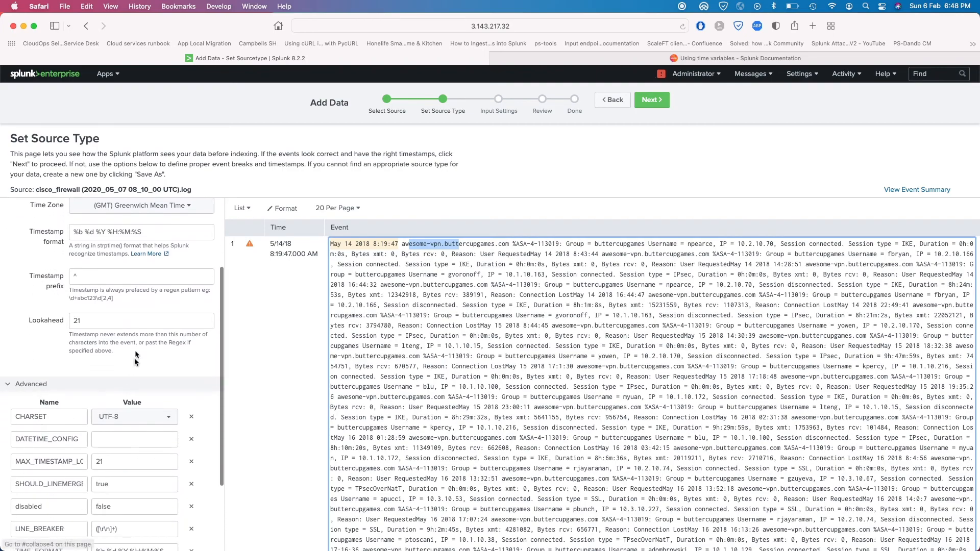
{"action": "scroll", "coordinate": [142, 394], "scroll_direction": "down", "scroll_amount": 5}
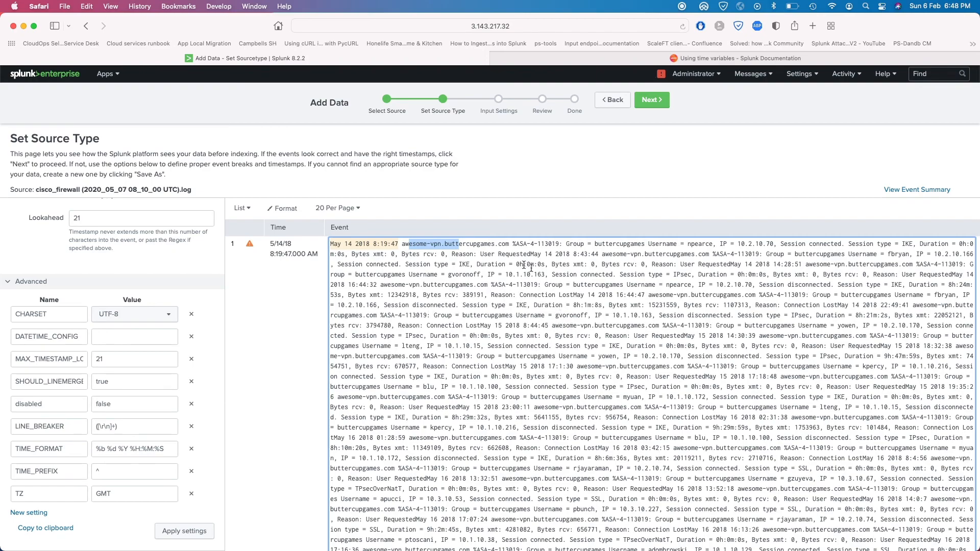
{"action": "scroll", "coordinate": [480, 265], "scroll_direction": "down", "scroll_amount": 10}
{"action": "scroll", "coordinate": [480, 265], "scroll_direction": "up", "scroll_amount": 10}
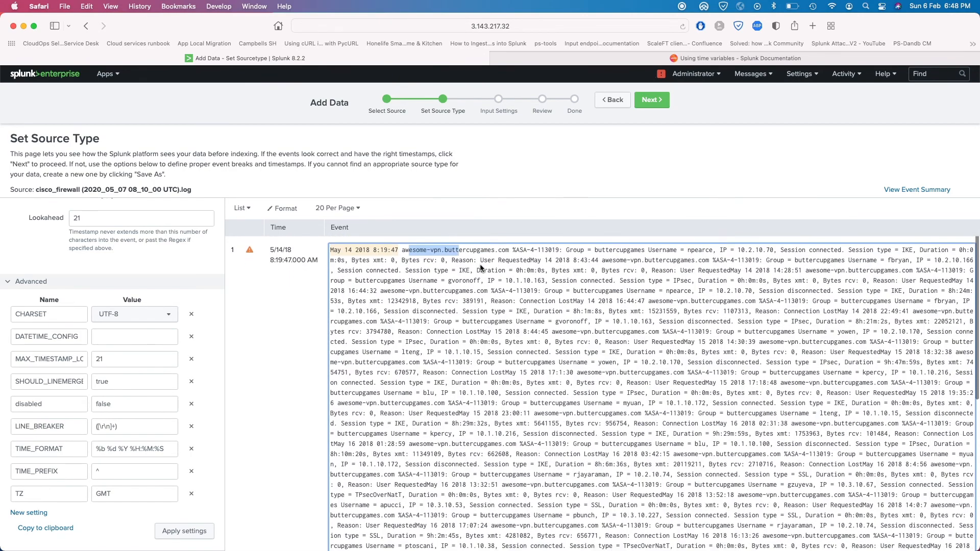
{"action": "left_click", "coordinate": [545, 178]}
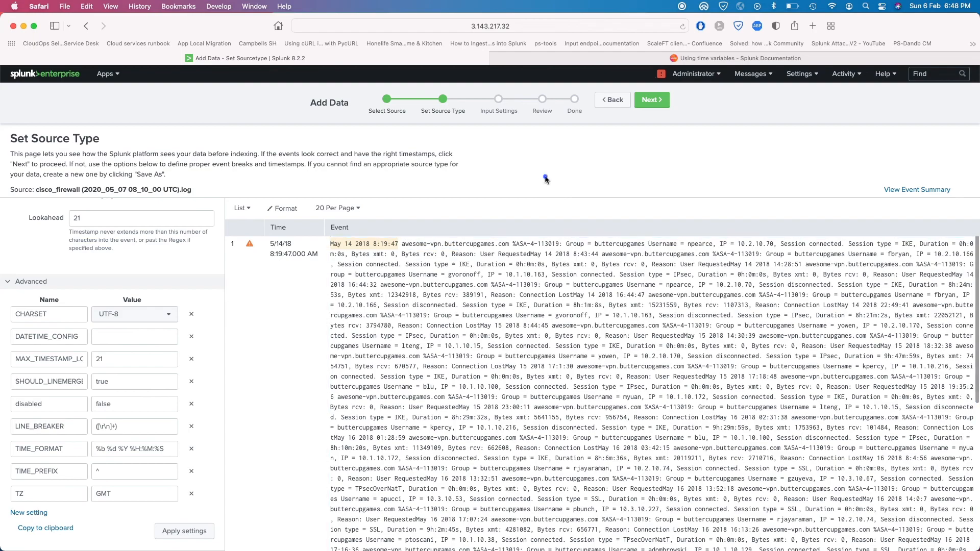
Step: Search the web for "splunk line break" in a new tab and open the "Configure event line breaking" documentation
{"action": "key", "text": "super+t"}
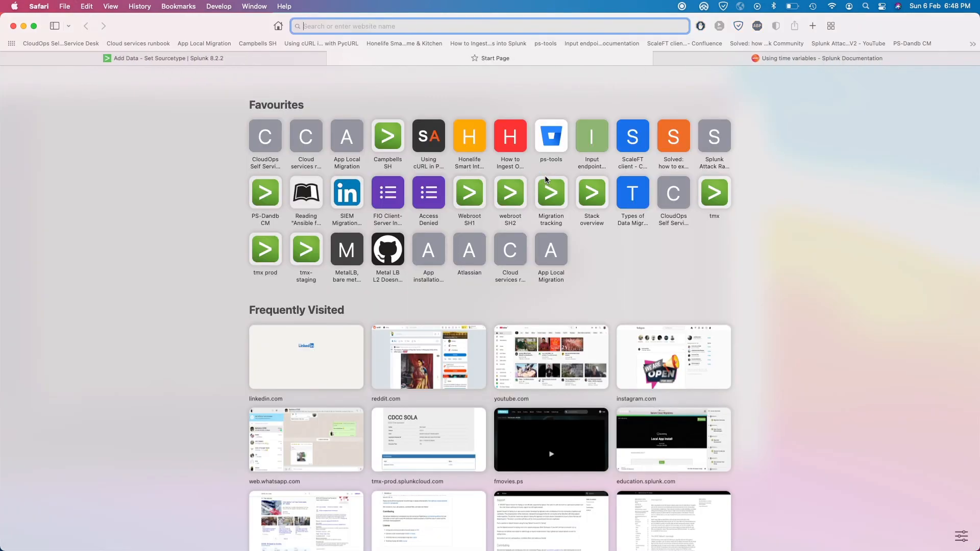
{"action": "type", "text": "splunk"}
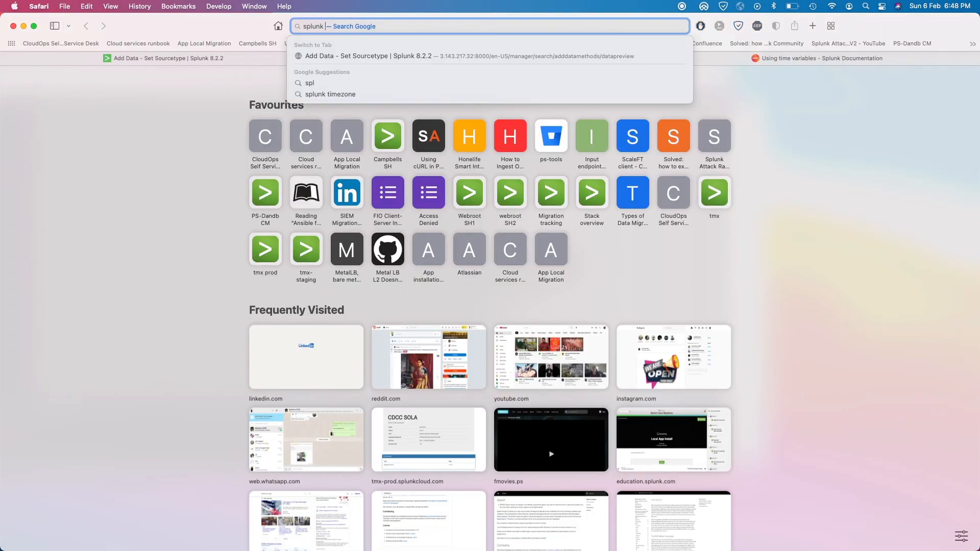
{"action": "type", "text": " lin"}
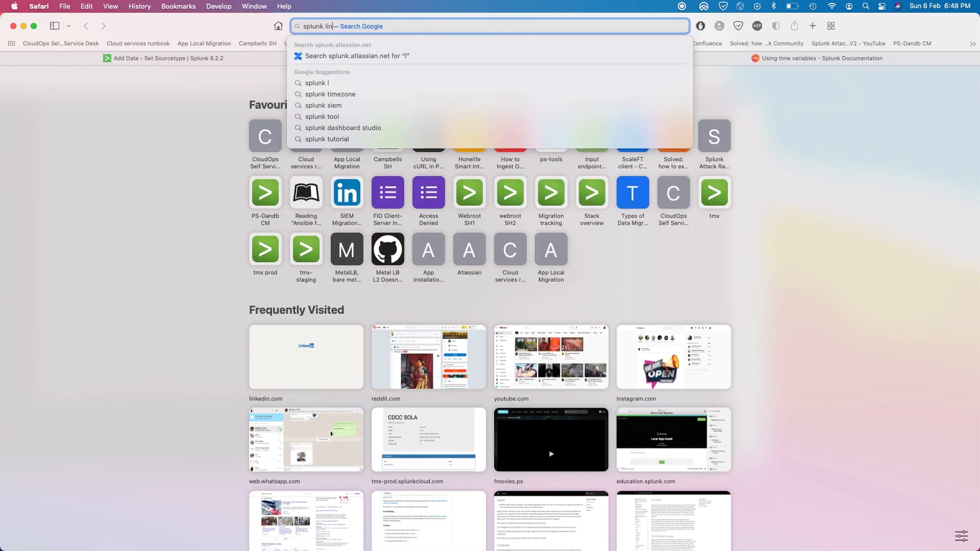
{"action": "type", "text": "e break"}
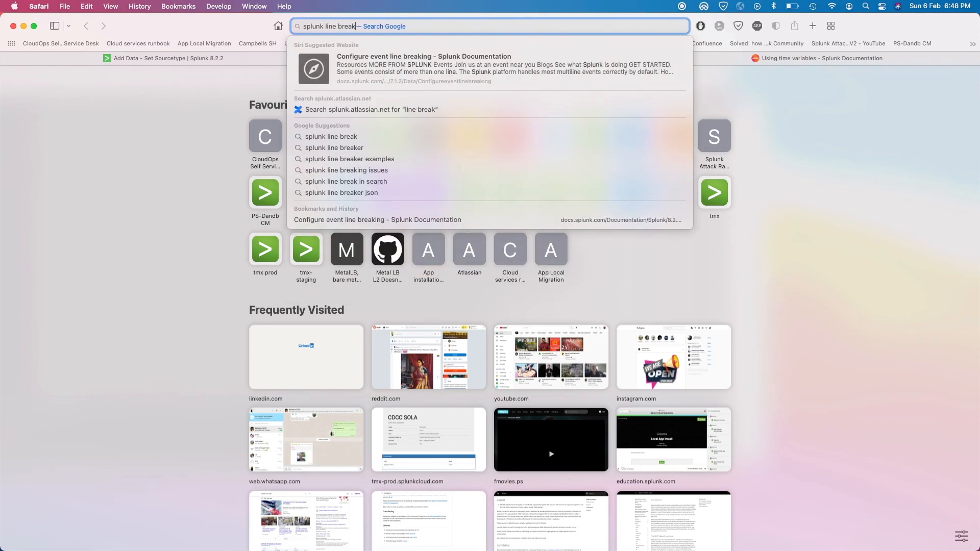
{"action": "key", "text": "Return"}
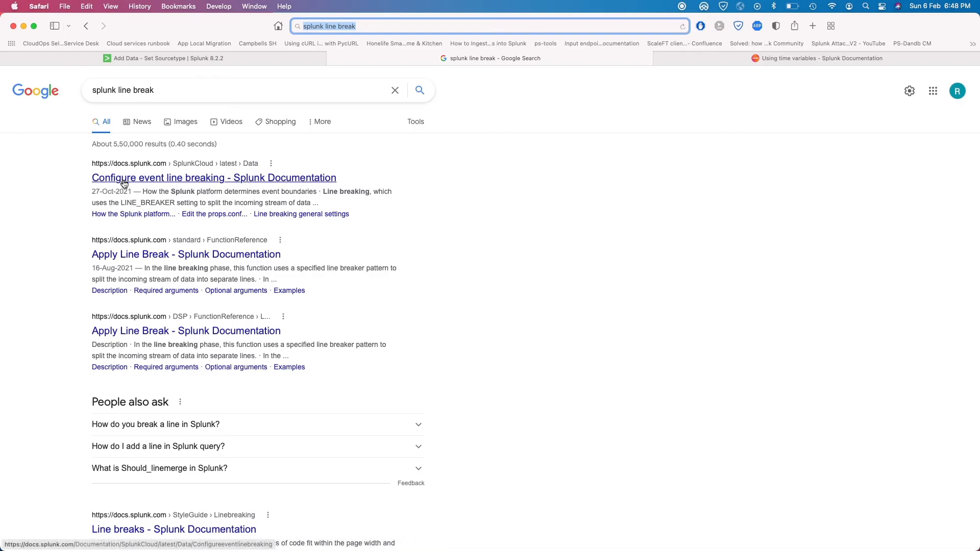
{"action": "left_click", "coordinate": [209, 179]}
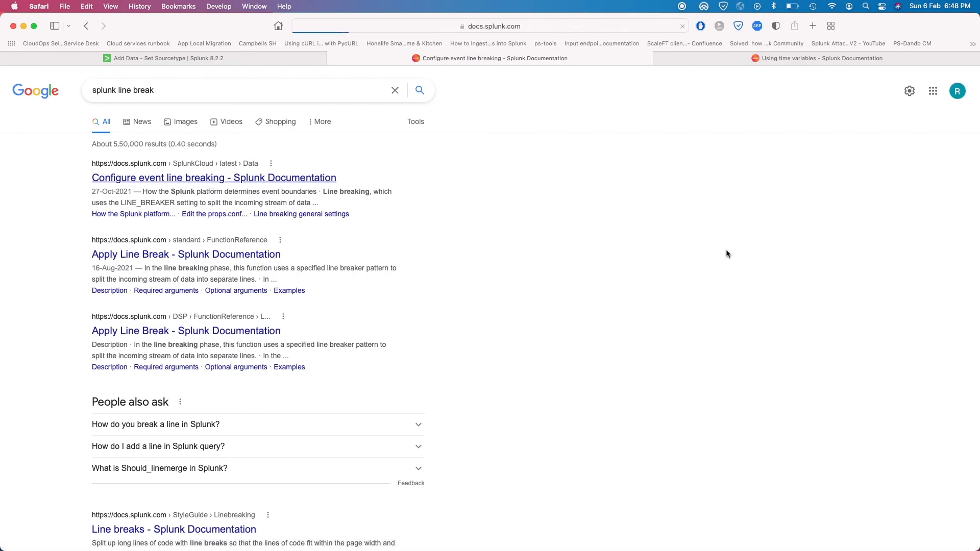
Step: Find the line breaking general settings table in the documentation and examine its SHOULD_LINEMERGE attribute
{"action": "scroll", "coordinate": [517, 339], "scroll_direction": "down", "scroll_amount": 7}
{"action": "scroll", "coordinate": [517, 339], "scroll_direction": "up", "scroll_amount": 7}
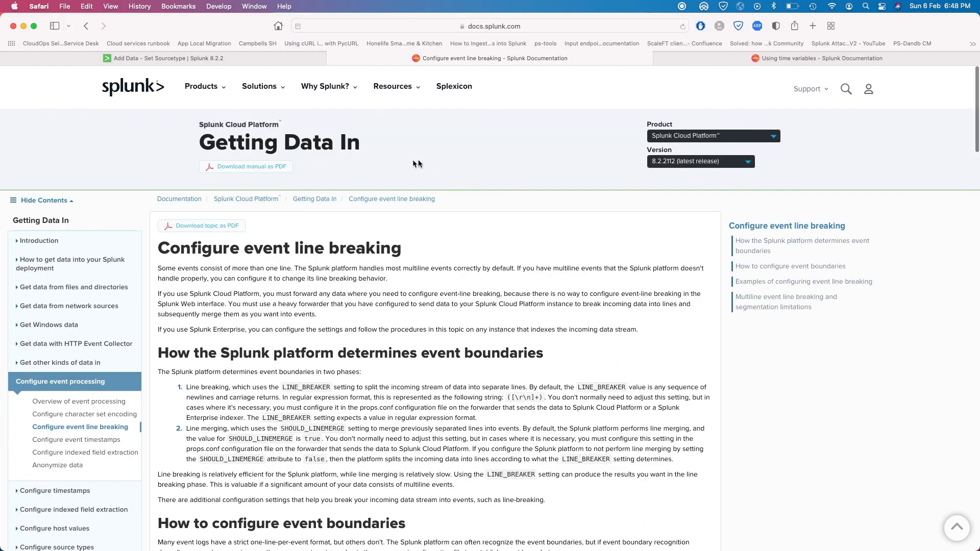
{"action": "scroll", "coordinate": [290, 400], "scroll_direction": "down", "scroll_amount": 15}
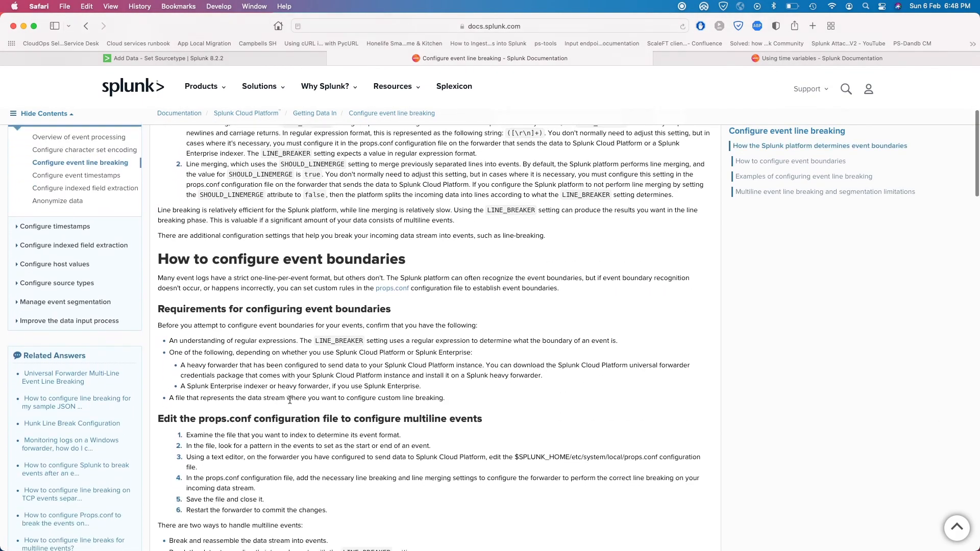
{"action": "scroll", "coordinate": [289, 400], "scroll_direction": "down", "scroll_amount": 5}
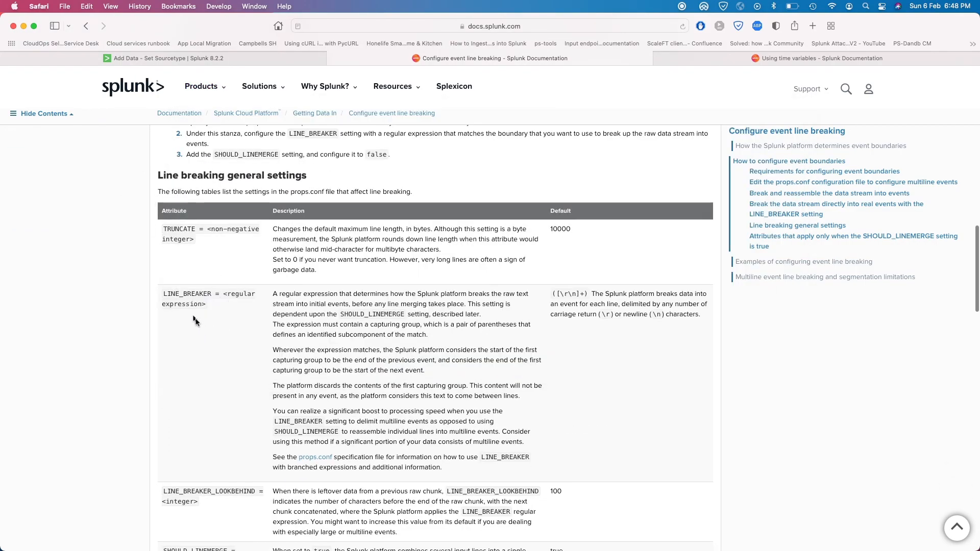
{"action": "scroll", "coordinate": [208, 323], "scroll_direction": "down", "scroll_amount": 2}
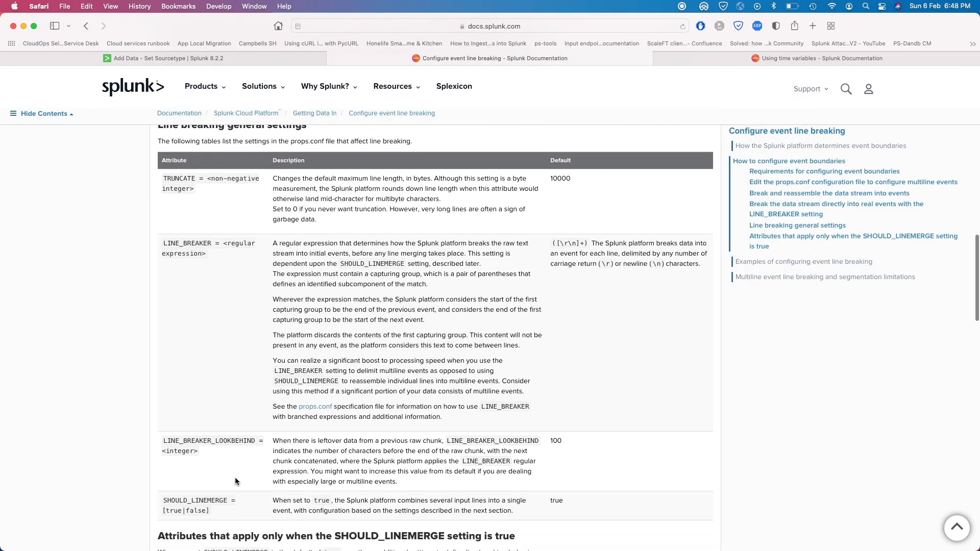
{"action": "scroll", "coordinate": [235, 479], "scroll_direction": "down", "scroll_amount": 1}
{"action": "left_click_drag", "start_coordinate": [218, 466], "coordinate": [161, 444]}
{"action": "left_click_drag", "start_coordinate": [214, 425], "coordinate": [91, 425]}
{"action": "left_click", "coordinate": [92, 429]}
Step: Read the LINE_BREAKER and SHOULD_LINEMERGE descriptions and compare how each attribute affects event boundaries
{"action": "scroll", "coordinate": [92, 430], "scroll_direction": "down", "scroll_amount": 3}
{"action": "scroll", "coordinate": [92, 429], "scroll_direction": "up", "scroll_amount": 13}
{"action": "scroll", "coordinate": [92, 429], "scroll_direction": "down", "scroll_amount": 3}
{"action": "scroll", "coordinate": [92, 429], "scroll_direction": "down", "scroll_amount": 5}
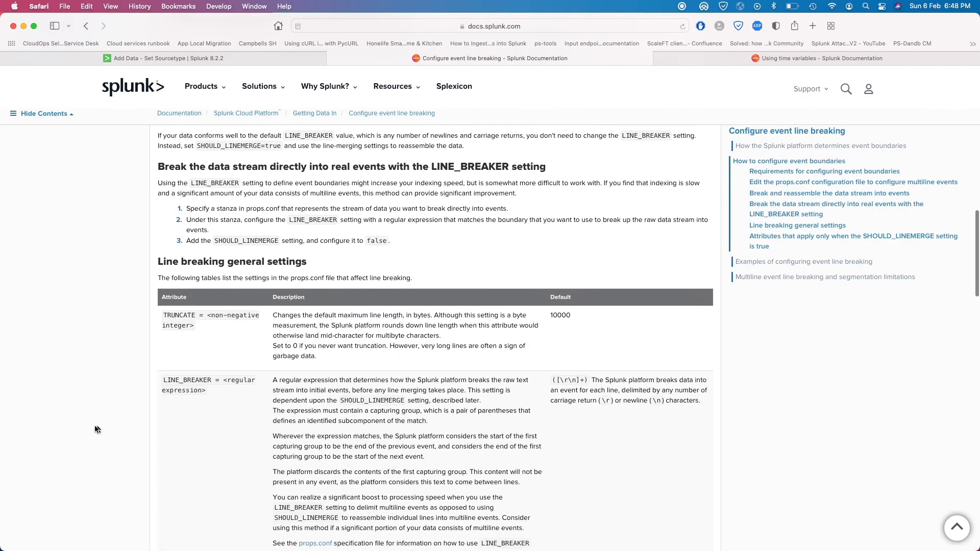
{"action": "left_click_drag", "start_coordinate": [212, 395], "coordinate": [159, 378]}
{"action": "scroll", "coordinate": [159, 378], "scroll_direction": "down", "scroll_amount": 5}
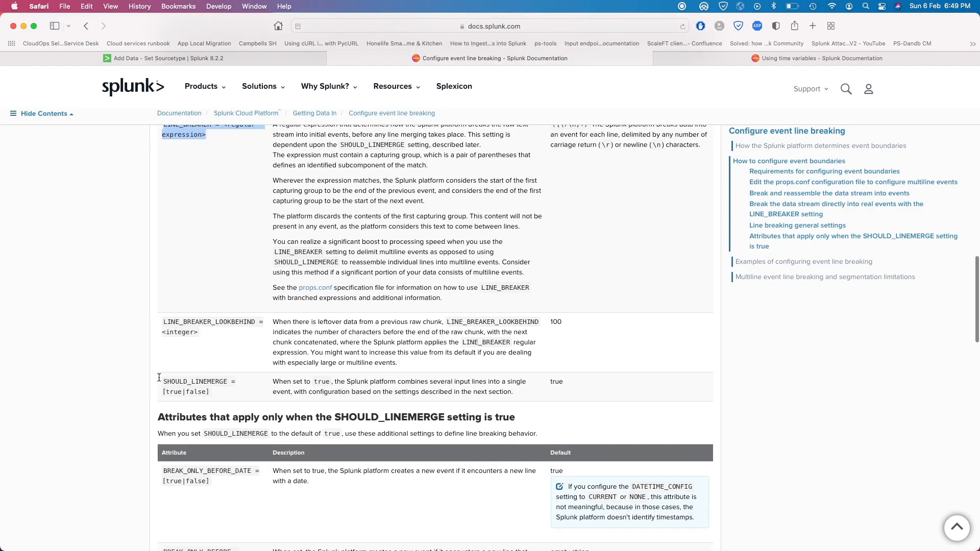
{"action": "triple_click", "coordinate": [218, 394]}
{"action": "scroll", "coordinate": [160, 382], "scroll_direction": "up", "scroll_amount": 1}
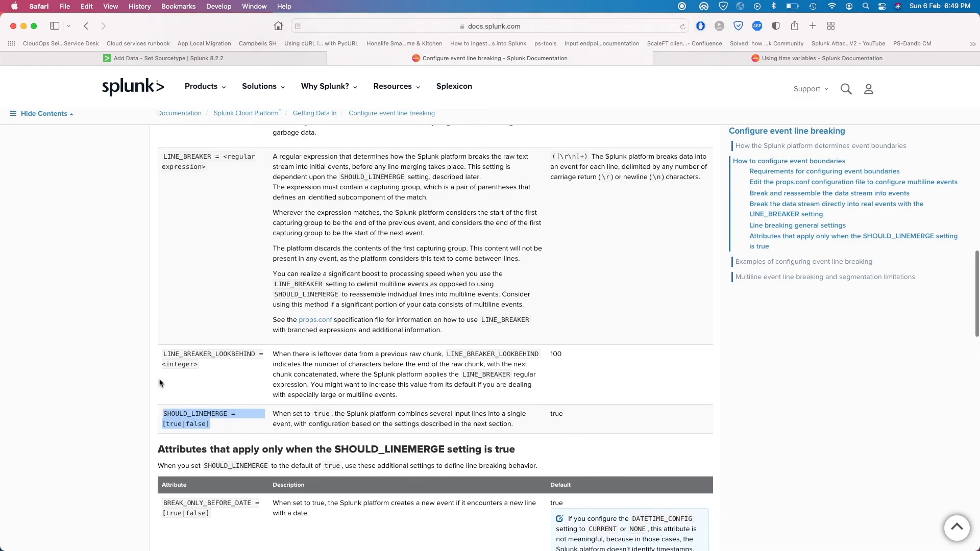
{"action": "scroll", "coordinate": [160, 383], "scroll_direction": "down", "scroll_amount": 2}
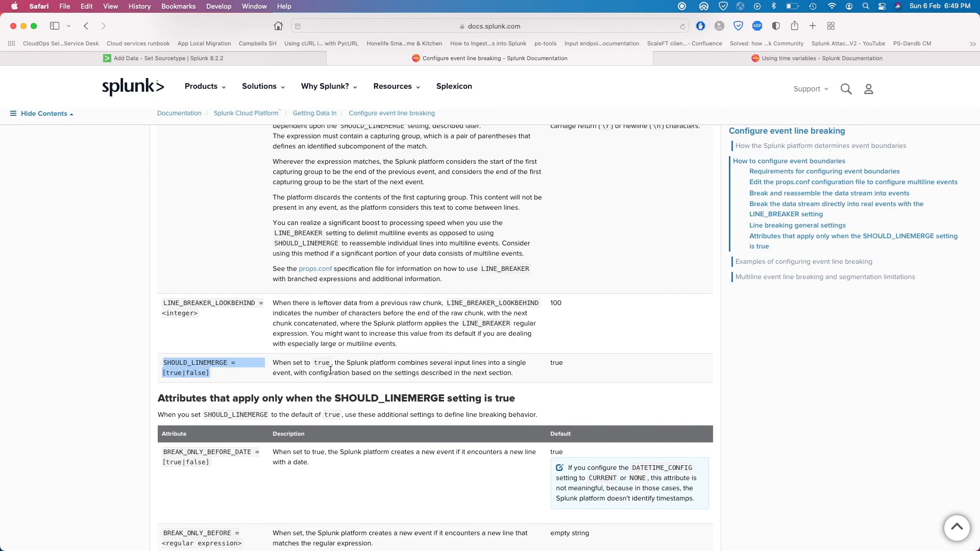
Step: Return to the Set Source Type page and examine where individual log entries run together in the first previewed event
{"action": "left_click", "coordinate": [186, 58]}
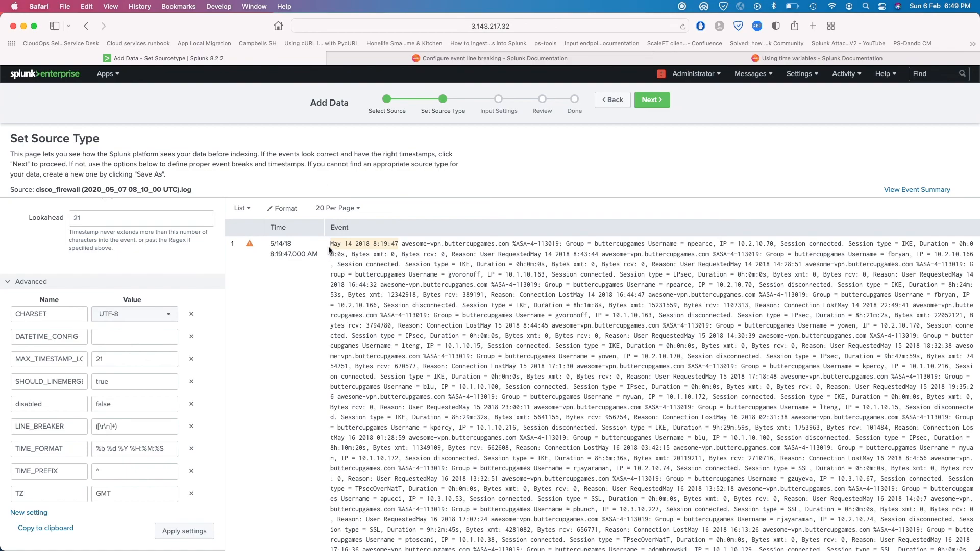
{"action": "left_click_drag", "start_coordinate": [330, 245], "coordinate": [723, 260]}
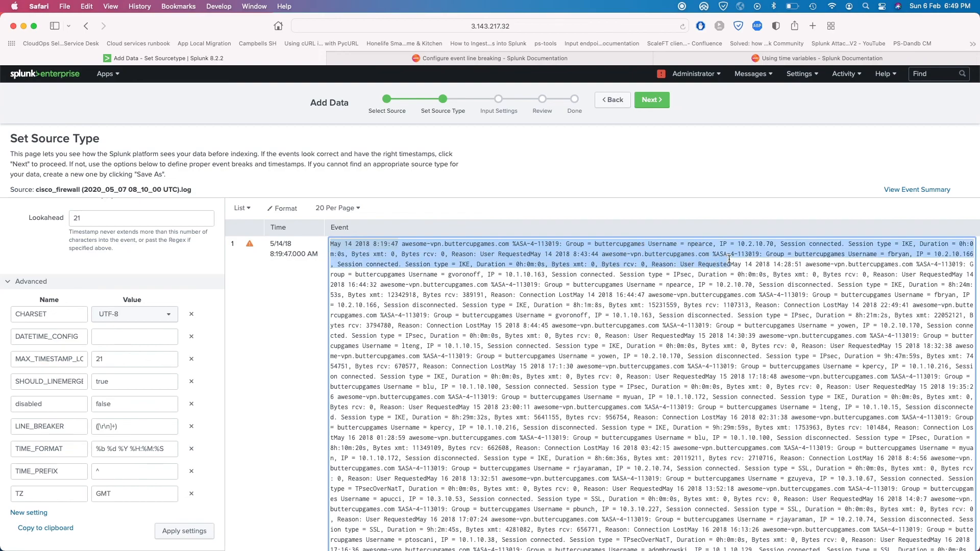
{"action": "left_click_drag", "start_coordinate": [730, 263], "coordinate": [837, 305]}
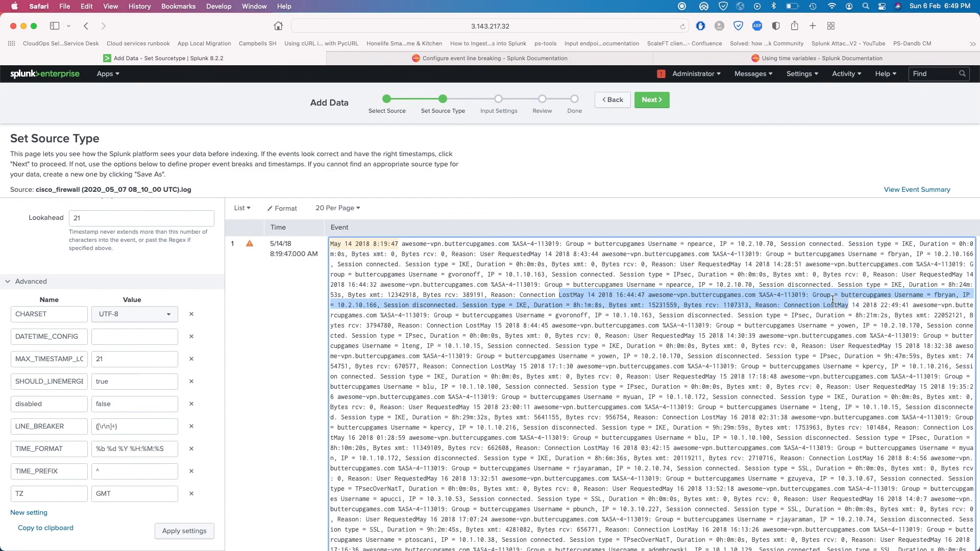
{"action": "left_click", "coordinate": [696, 168]}
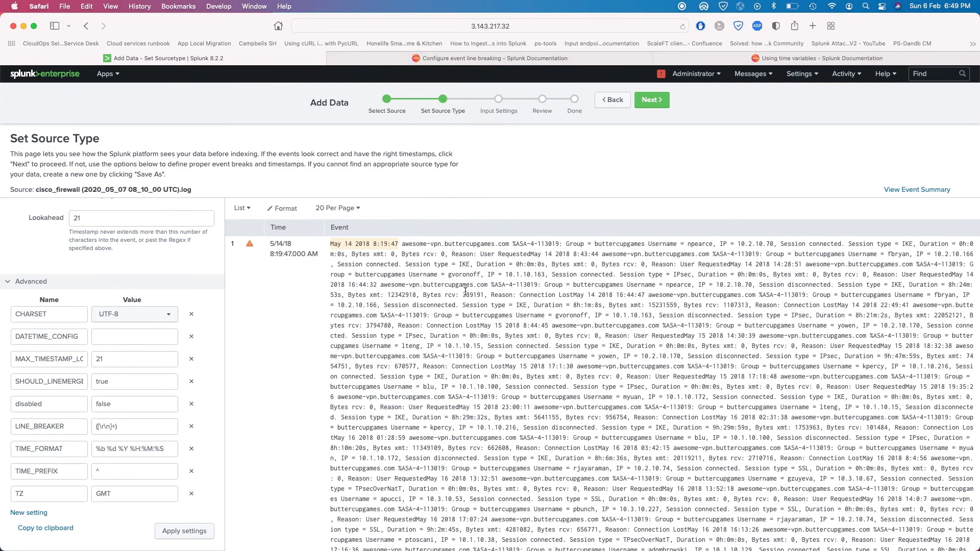
Step: Copy the LINE_BREAKER attribute name from the documentation and add it as a new advanced setting for the source type
{"action": "left_click", "coordinate": [530, 61]}
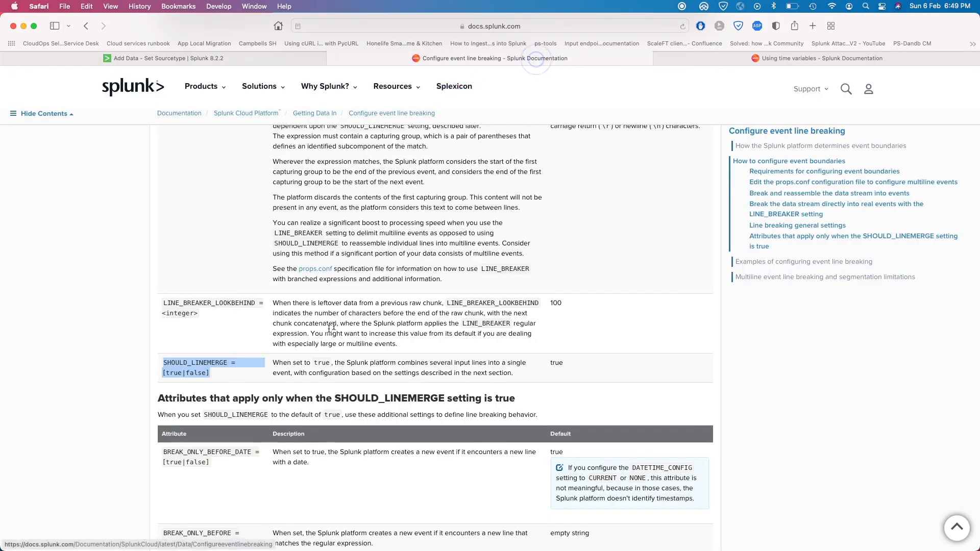
{"action": "left_click", "coordinate": [229, 385]}
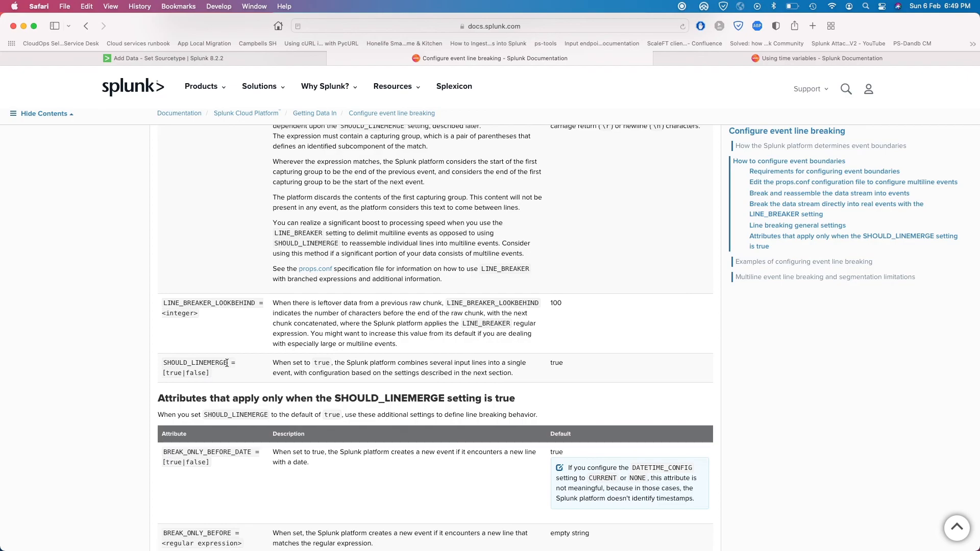
{"action": "scroll", "coordinate": [257, 302], "scroll_direction": "up", "scroll_amount": 5}
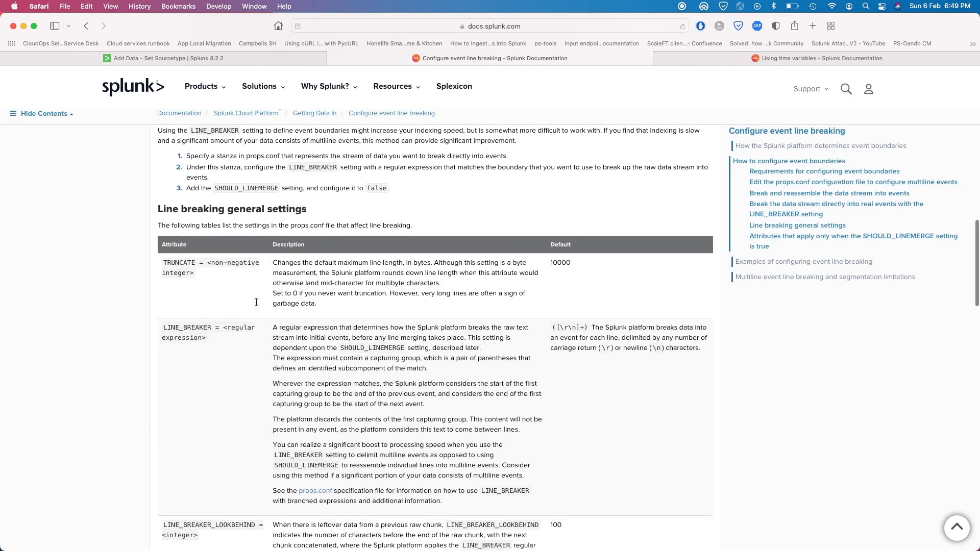
{"action": "double_click", "coordinate": [210, 327]}
{"action": "key", "text": "super+c"}
{"action": "left_click", "coordinate": [281, 58]}
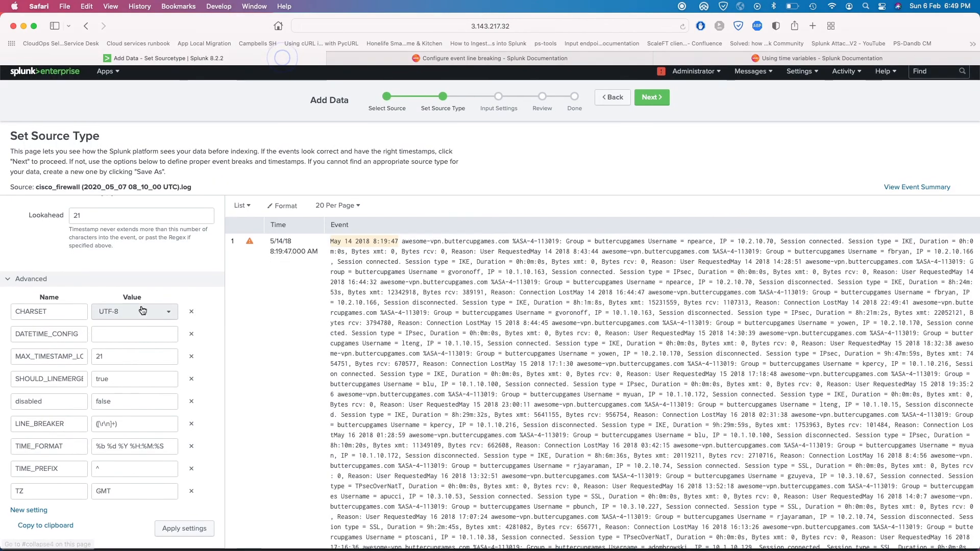
{"action": "left_click", "coordinate": [23, 513]}
{"action": "key", "text": "super+v"}
{"action": "left_click", "coordinate": [119, 494]}
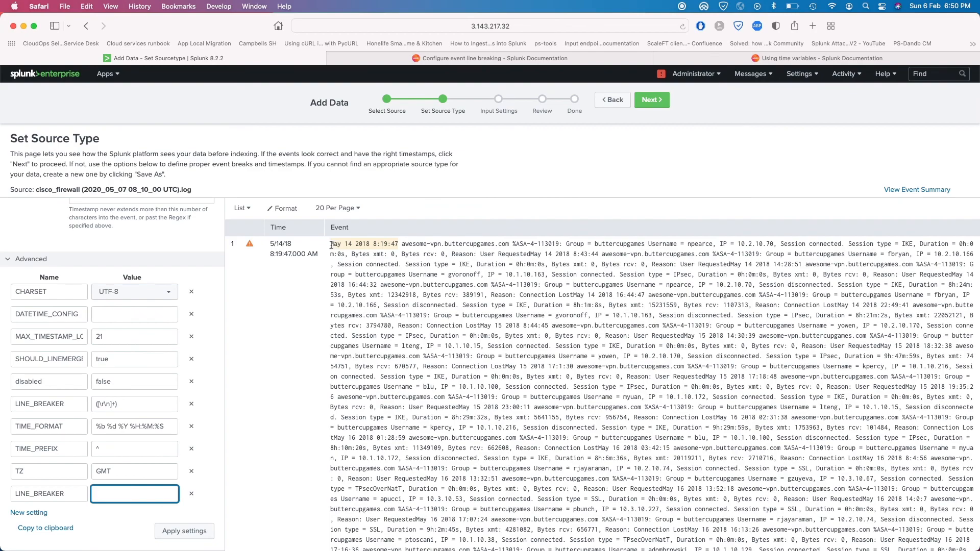
Step: Copy the first four log entries from the event preview into the test string on regex101.com
{"action": "left_click_drag", "start_coordinate": [331, 245], "coordinate": [557, 293]}
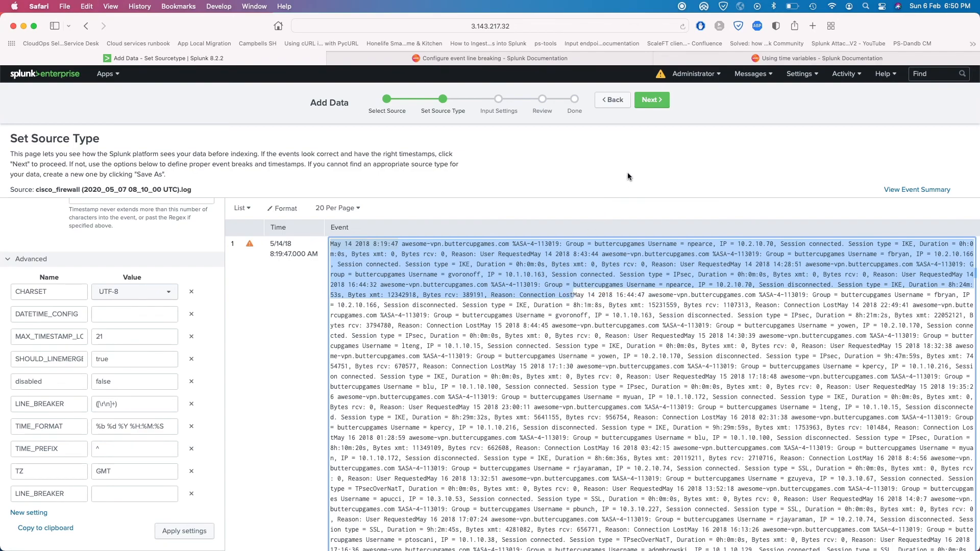
{"action": "key", "text": "super+t"}
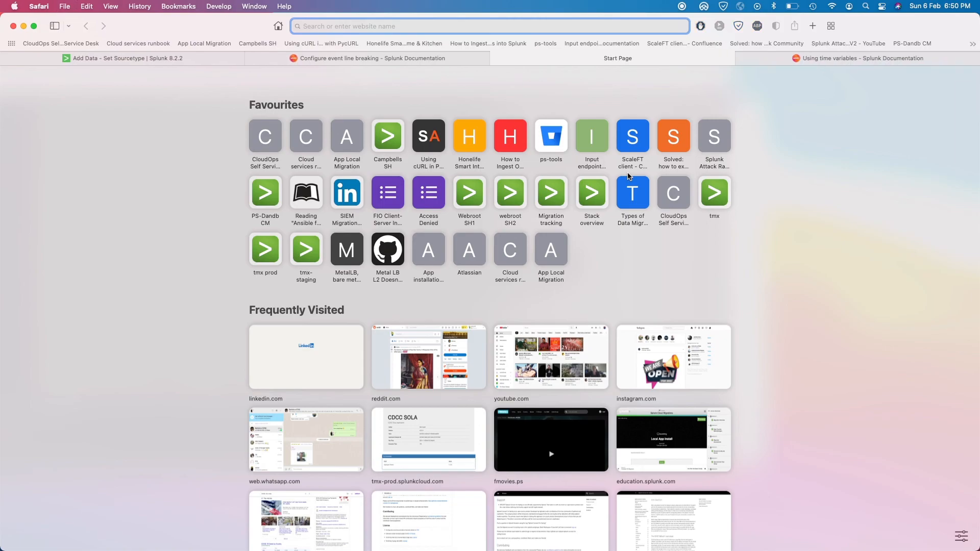
{"action": "type", "text": "regex101.com"}
{"action": "key", "text": "Return"}
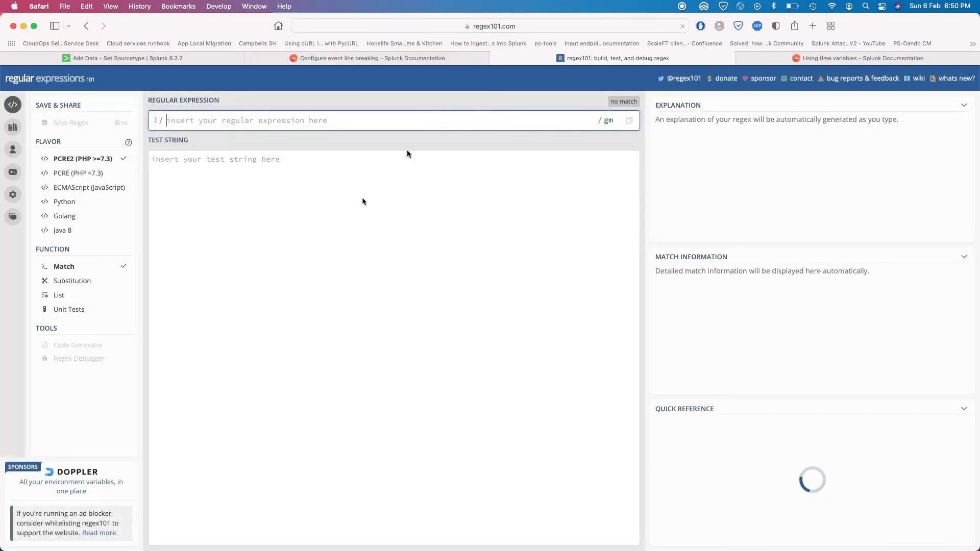
{"action": "left_click", "coordinate": [313, 225]}
{"action": "key", "text": "super+v"}
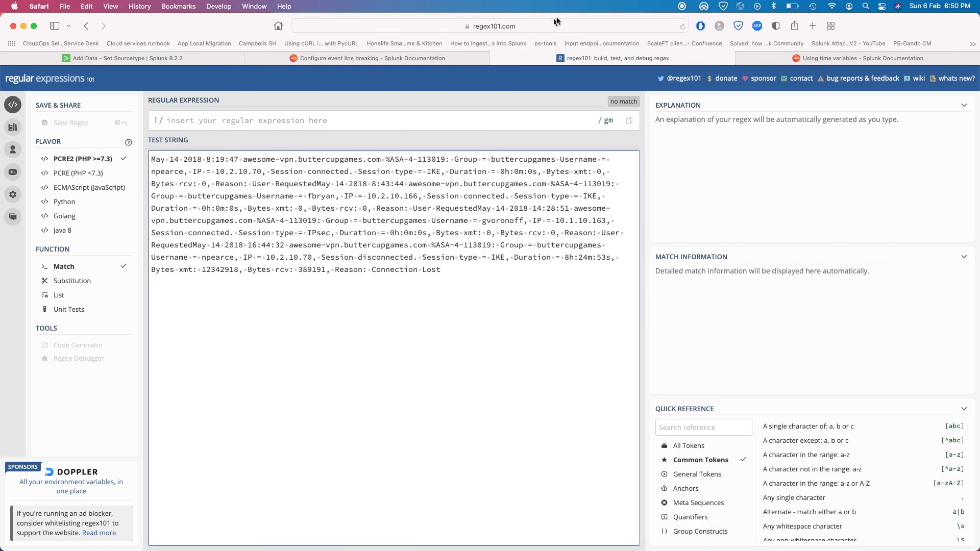
Step: Enter ^\w{3} as the regular expression to match the three-letter month at the start of the test string
{"action": "left_click", "coordinate": [183, 121]}
{"action": "left_click_drag", "start_coordinate": [462, 276], "coordinate": [157, 164]}
{"action": "left_click", "coordinate": [227, 122]}
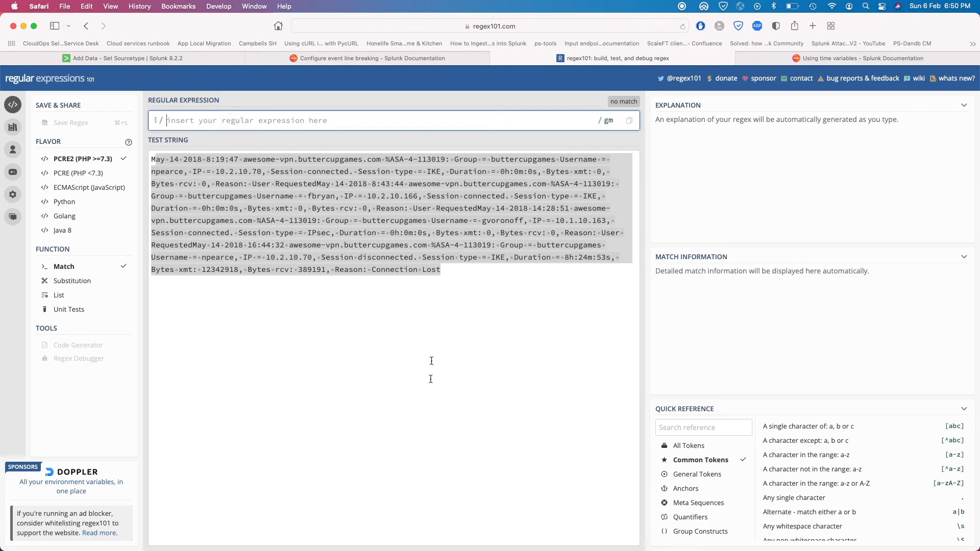
{"action": "left_click", "coordinate": [422, 339]}
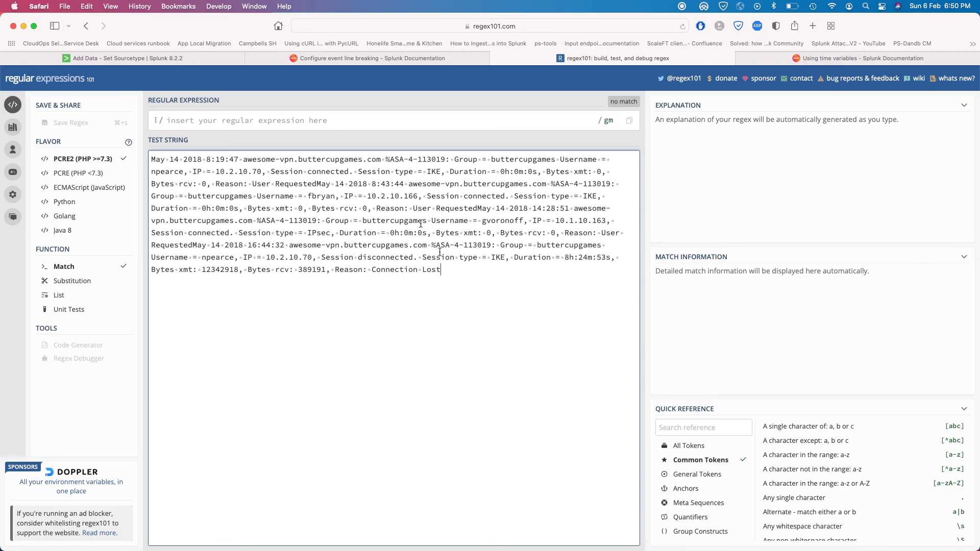
{"action": "left_click", "coordinate": [232, 120]}
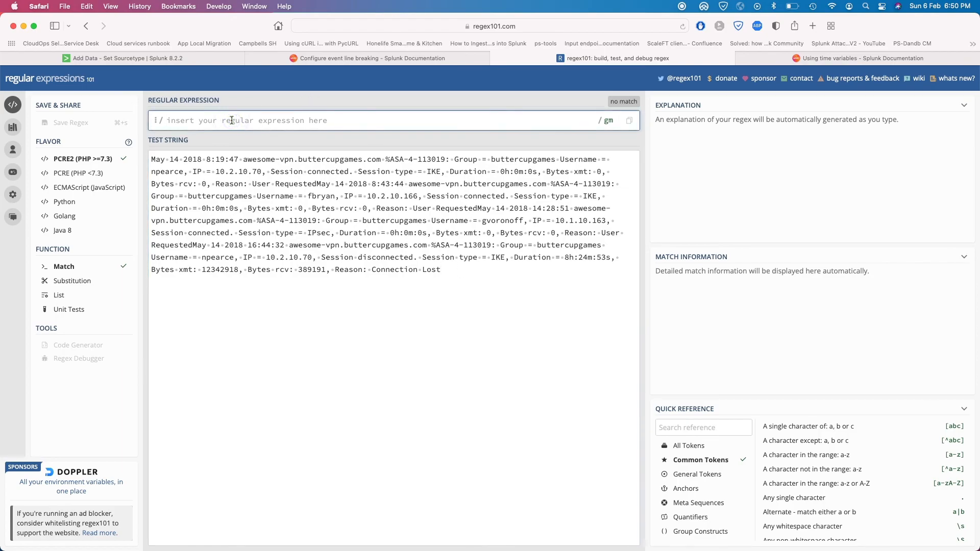
{"action": "type", "text": "^"}
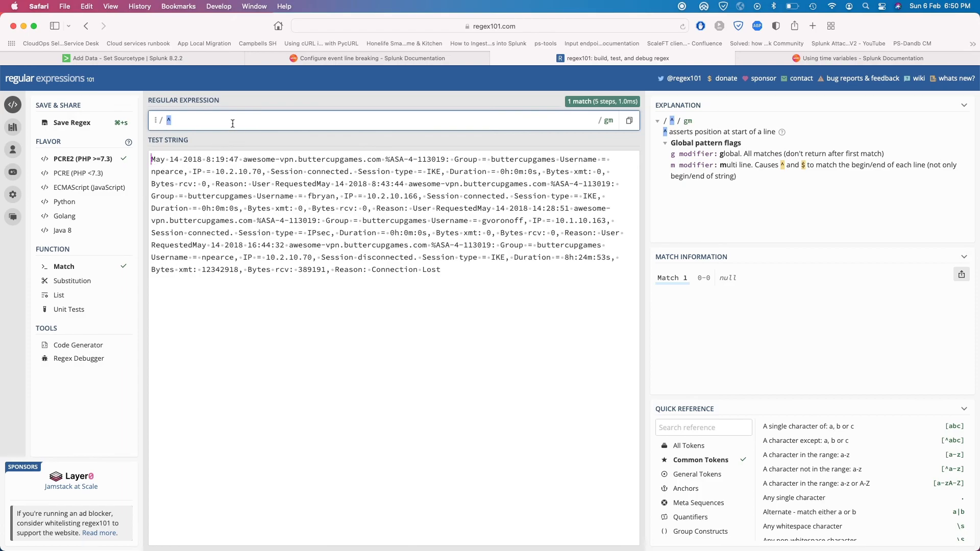
{"action": "type", "text": "\\w{}"}
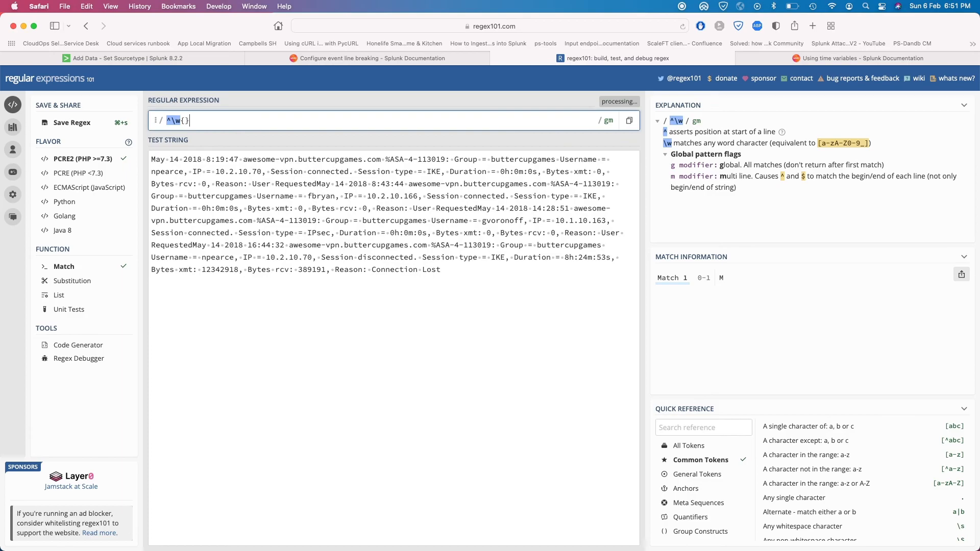
{"action": "key", "text": "Left"}
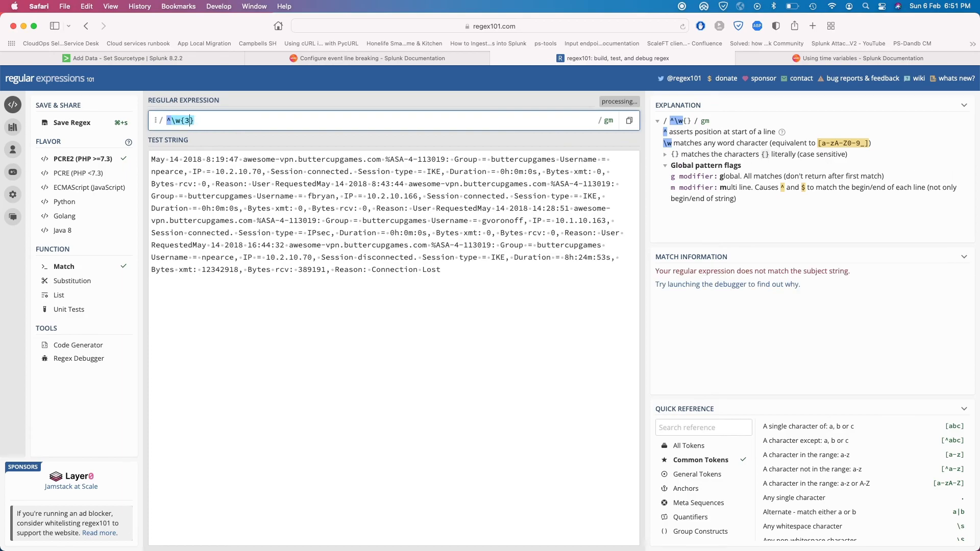
{"action": "type", "text": "3"}
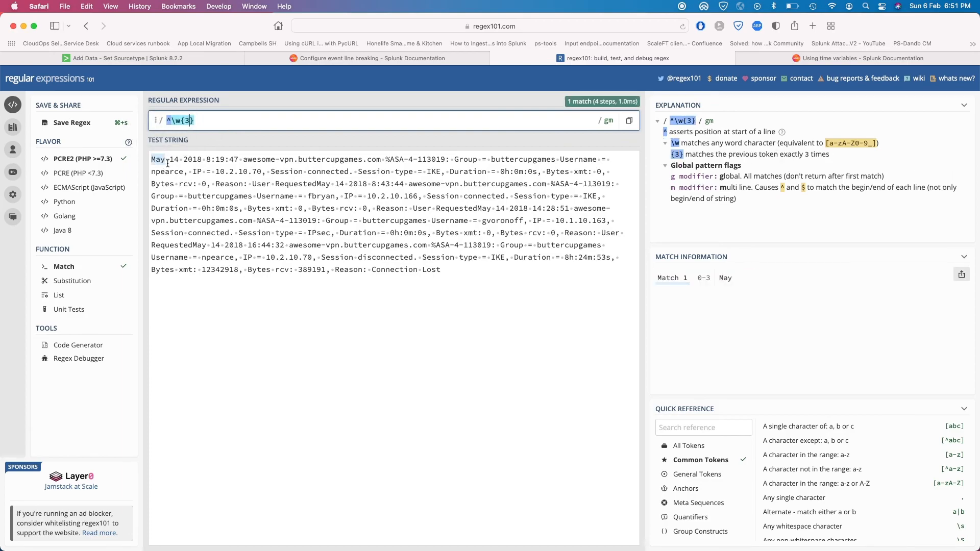
Step: Extend the regular expression with \s\d+\s\d+ to match the day and year after the month
{"action": "left_click", "coordinate": [210, 122]}
{"action": "type", "text": "\\w"}
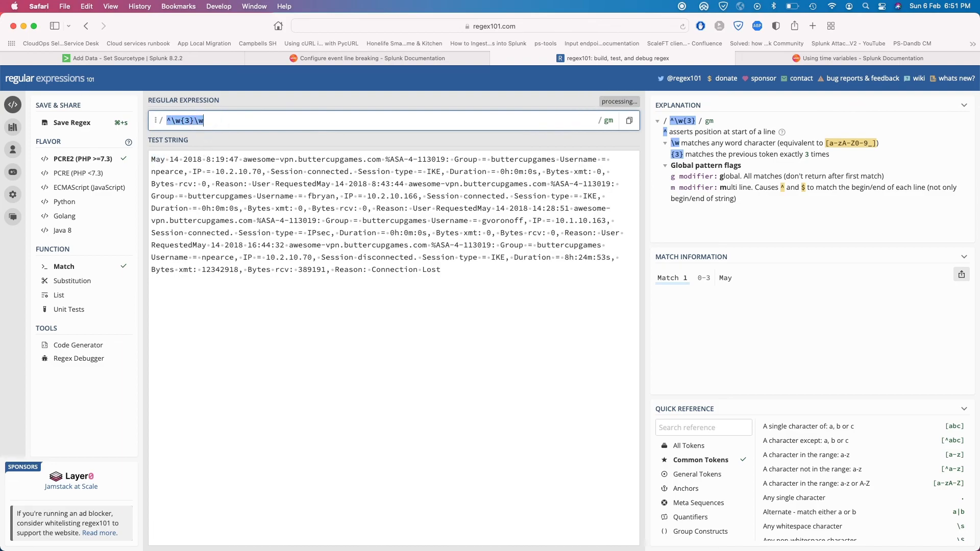
{"action": "key", "text": "BackSpace"}
{"action": "key", "text": "BackSpace"}
{"action": "type", "text": "\\s"}
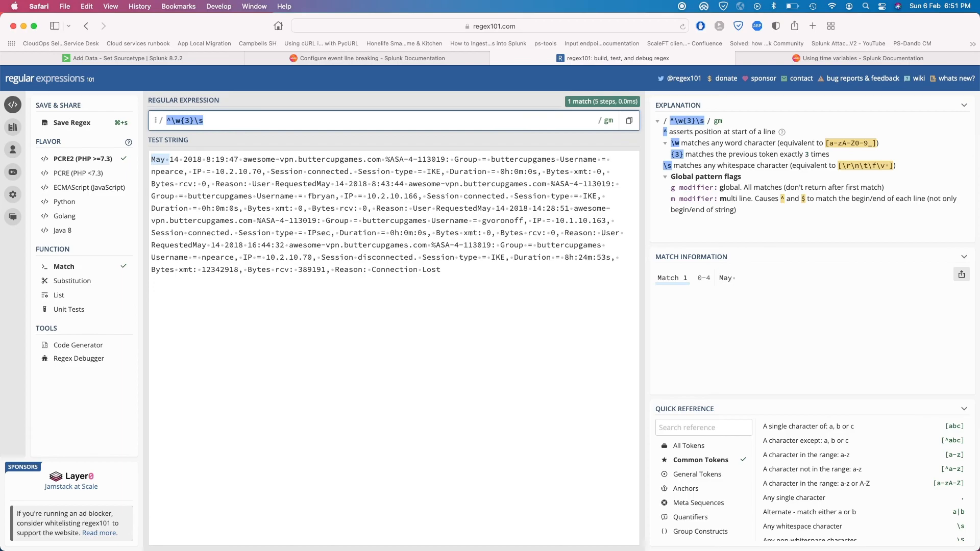
{"action": "type", "text": "d"}
{"action": "key", "text": "BackSpace"}
{"action": "type", "text": "\\d"}
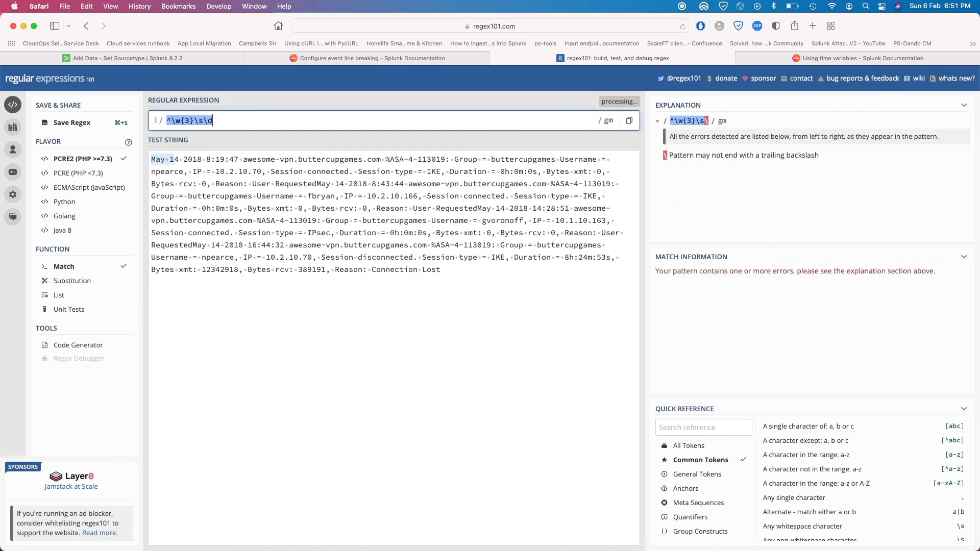
{"action": "type", "text": "+\\s"}
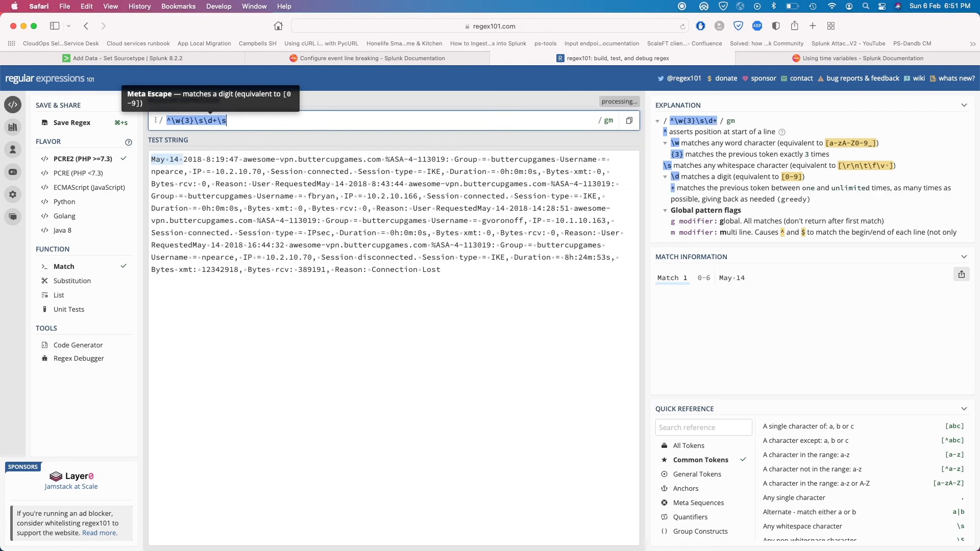
{"action": "type", "text": "\\d+"}
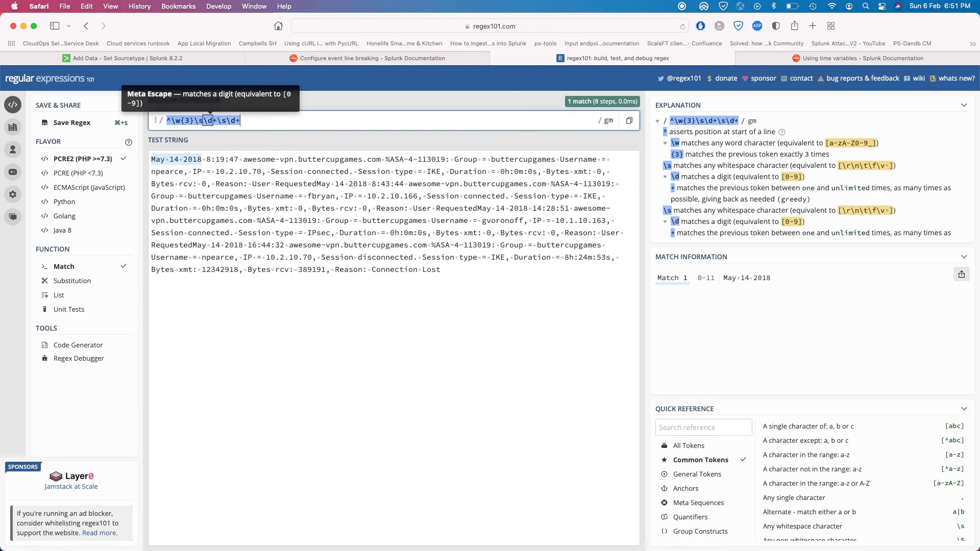
Step: Append \s\d+\:\d+\:\d+ to the regular expression to match the hours, minutes and seconds of the timestamp
{"action": "type", "text": "\\s\\d"}
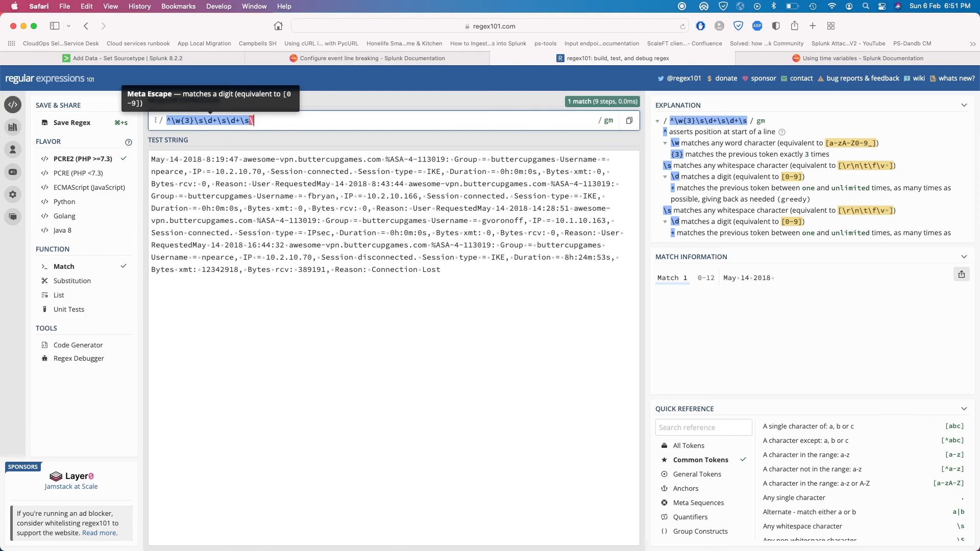
{"action": "type", "text": "+\\"}
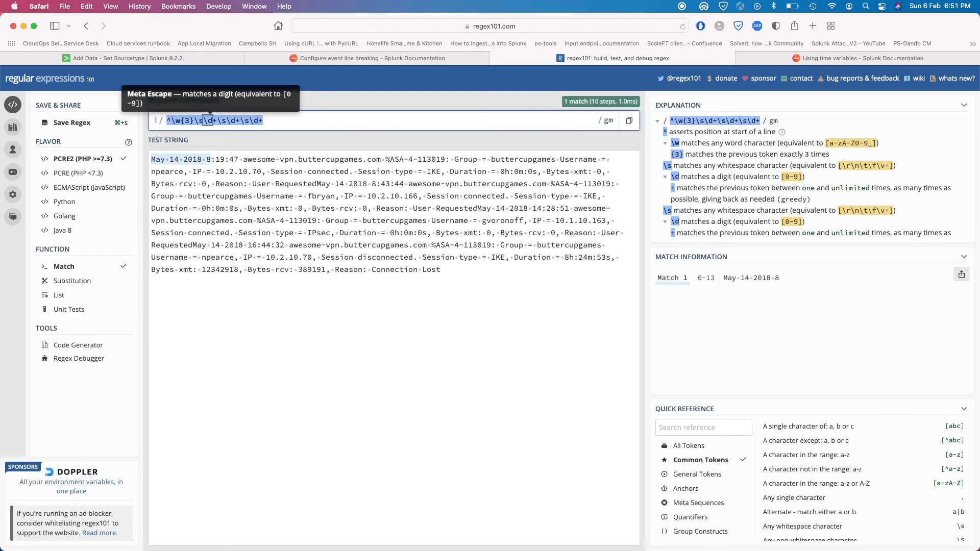
{"action": "type", "text": ":\\d+"}
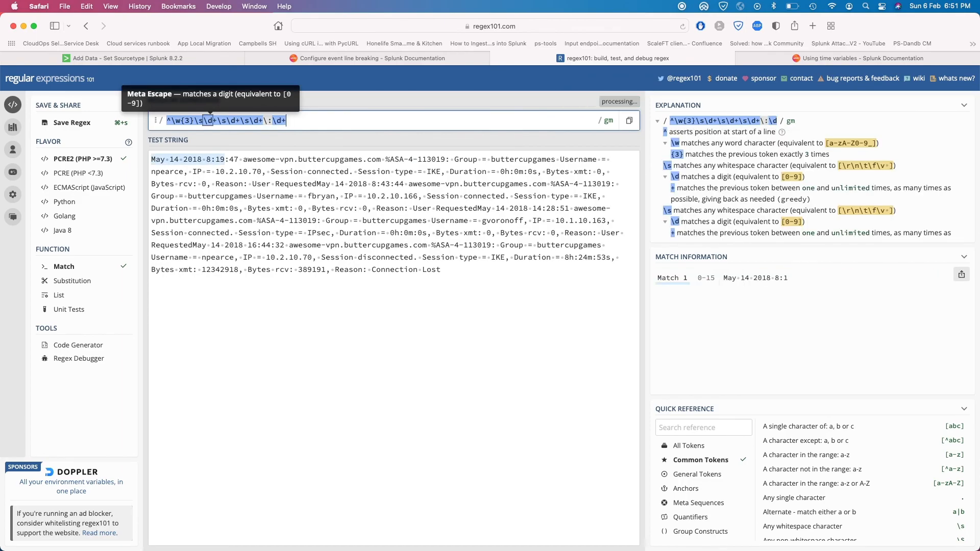
{"action": "type", "text": "\\:"}
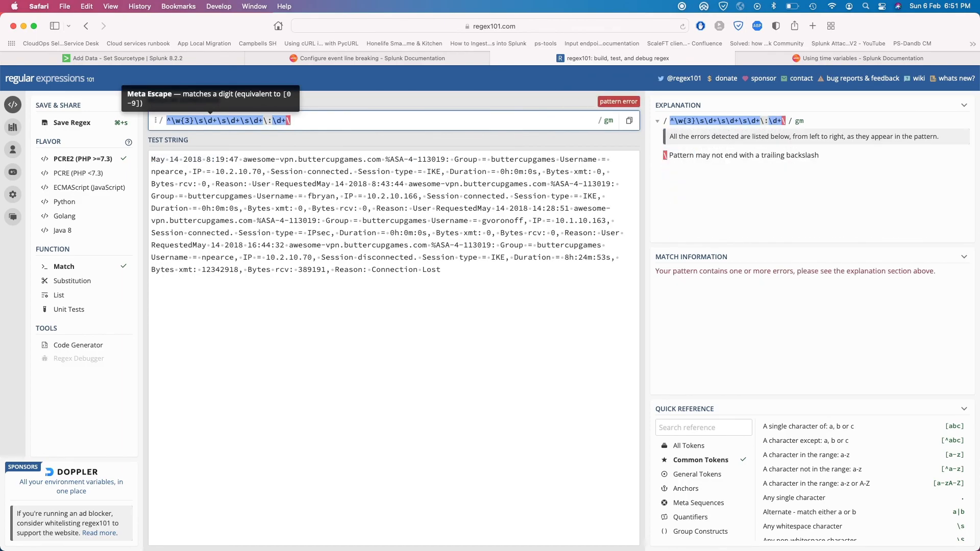
{"action": "type", "text": "\\d+"}
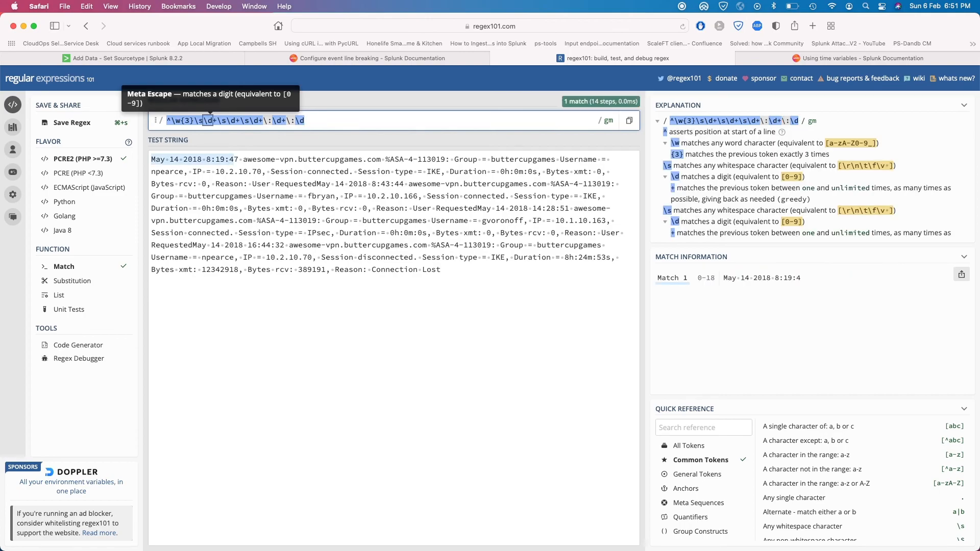
Step: Remove the ^ anchor from the start of the regular expression and copy the whole pattern
{"action": "mouse_move", "coordinate": [161, 161]}
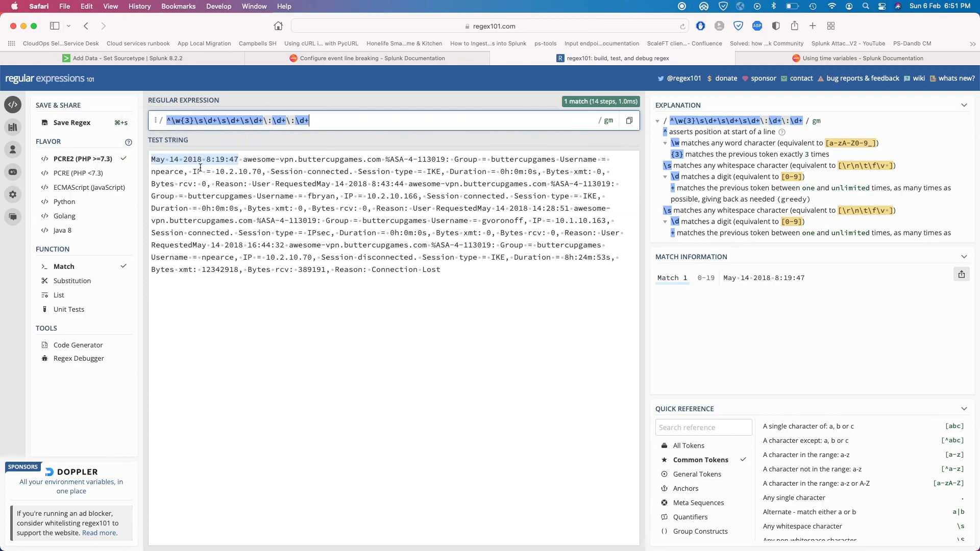
{"action": "mouse_move", "coordinate": [172, 121]}
{"action": "key", "text": "BackSpace"}
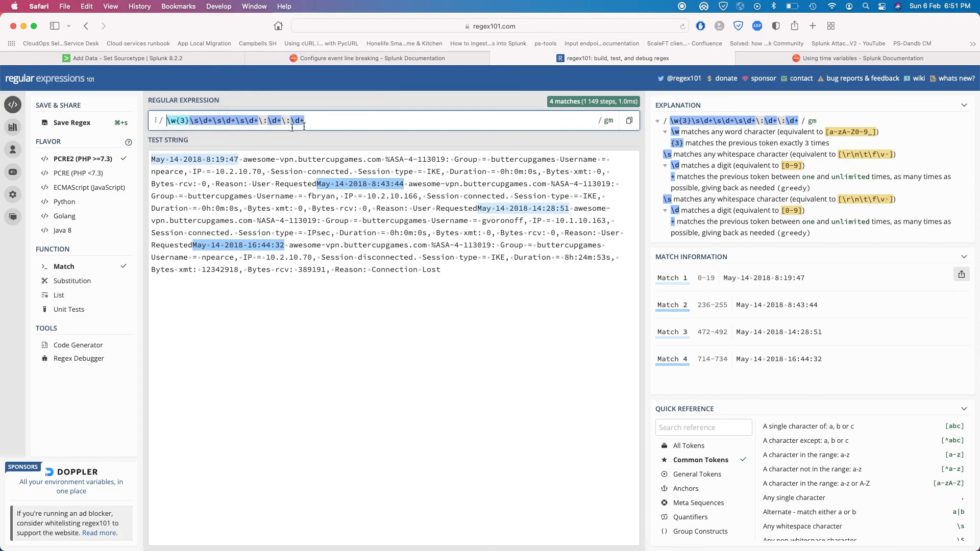
{"action": "left_click_drag", "start_coordinate": [167, 121], "coordinate": [315, 120]}
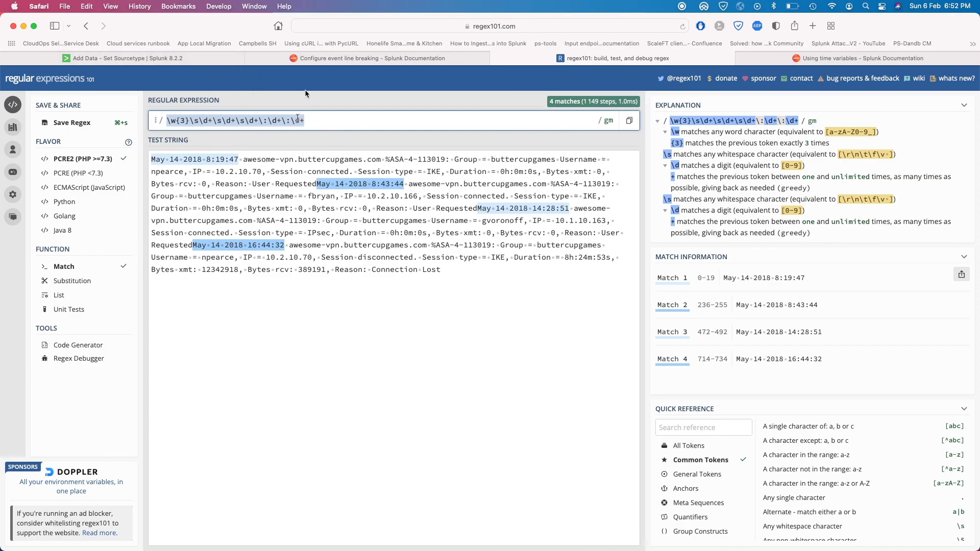
{"action": "left_click", "coordinate": [328, 119]}
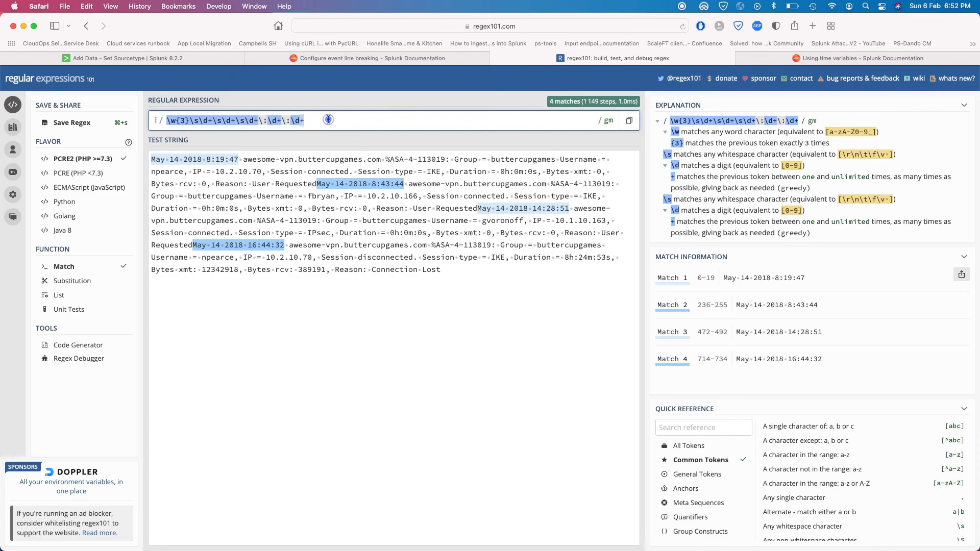
{"action": "mouse_move", "coordinate": [303, 109]}
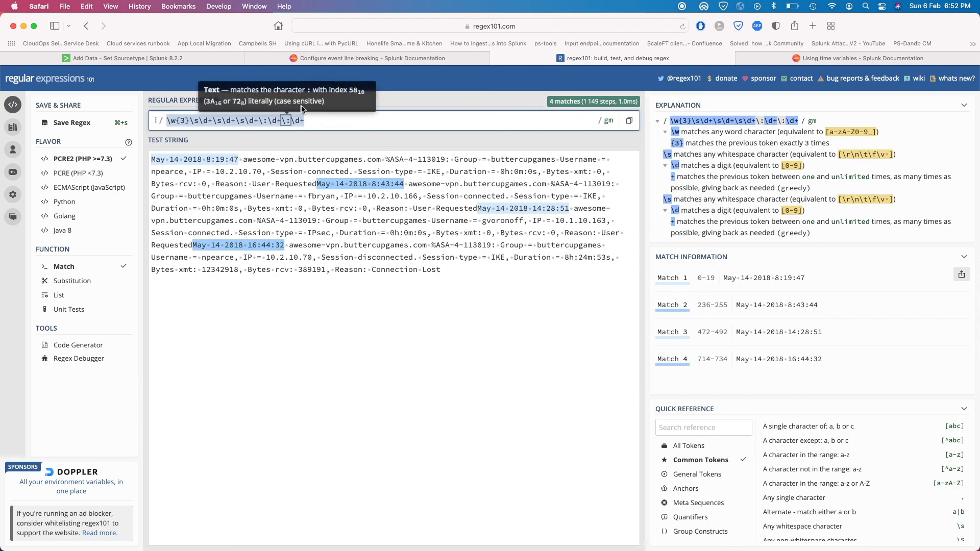
Step: Return to the Splunk Set Source Type page and paste the copied regex as the value of the newly added LINE_BREAKER setting
{"action": "left_click", "coordinate": [204, 58]}
{"action": "left_click", "coordinate": [110, 490]}
{"action": "key", "text": "super+v"}
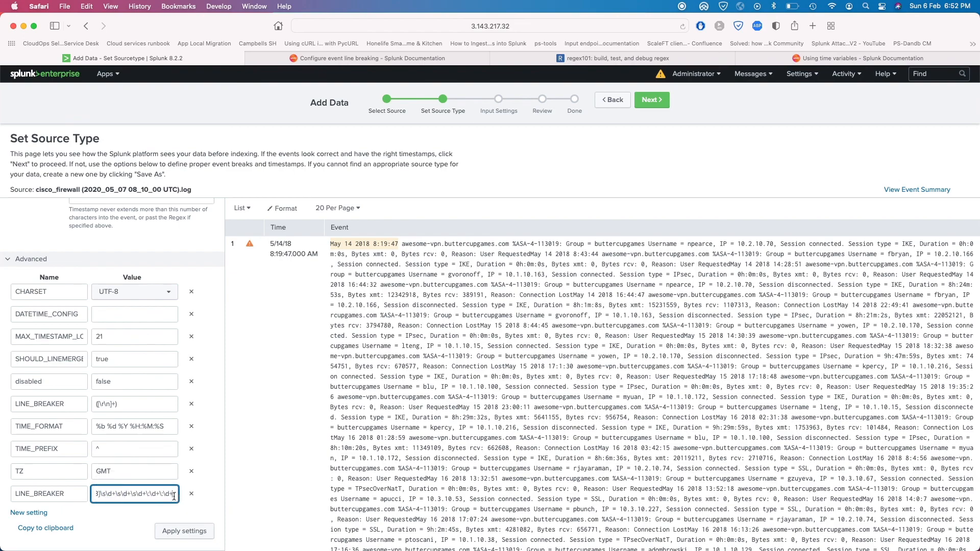
Step: Insert an empty capture group () before the regex in the LINE_BREAKER value and apply the settings to the event preview
{"action": "left_click_drag", "start_coordinate": [174, 495], "coordinate": [98, 495]}
{"action": "left_click", "coordinate": [96, 493]}
{"action": "type", "text": "()"}
{"action": "left_click", "coordinate": [97, 495]}
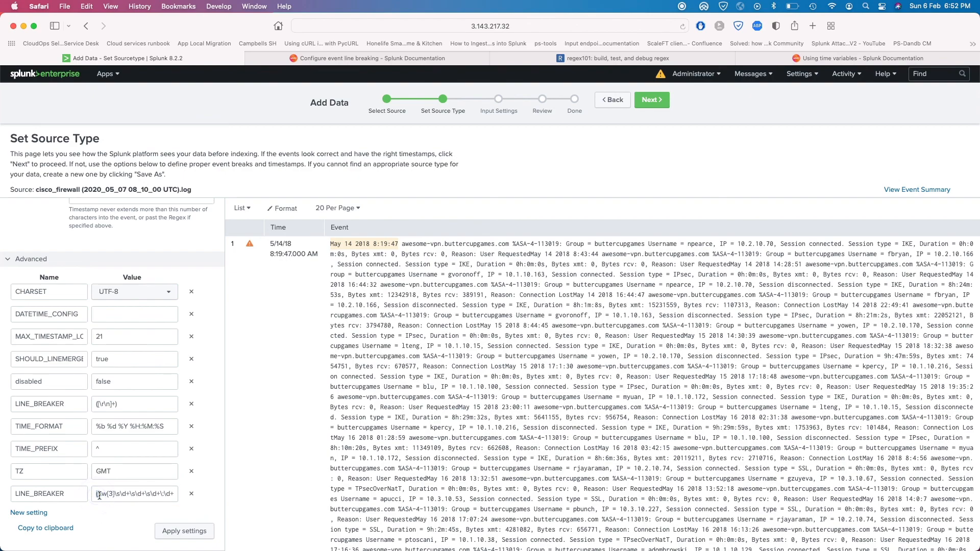
{"action": "left_click", "coordinate": [98, 495]}
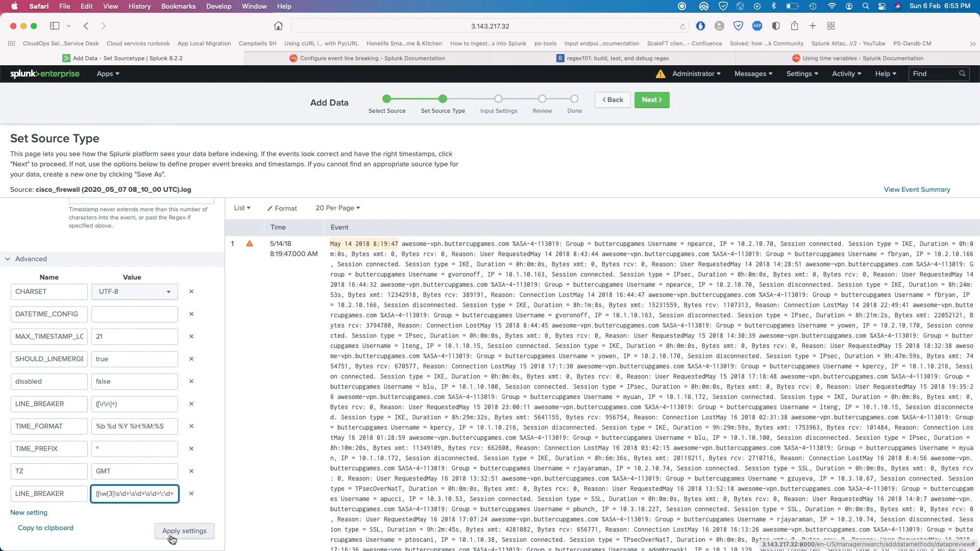
{"action": "left_click", "coordinate": [184, 529]}
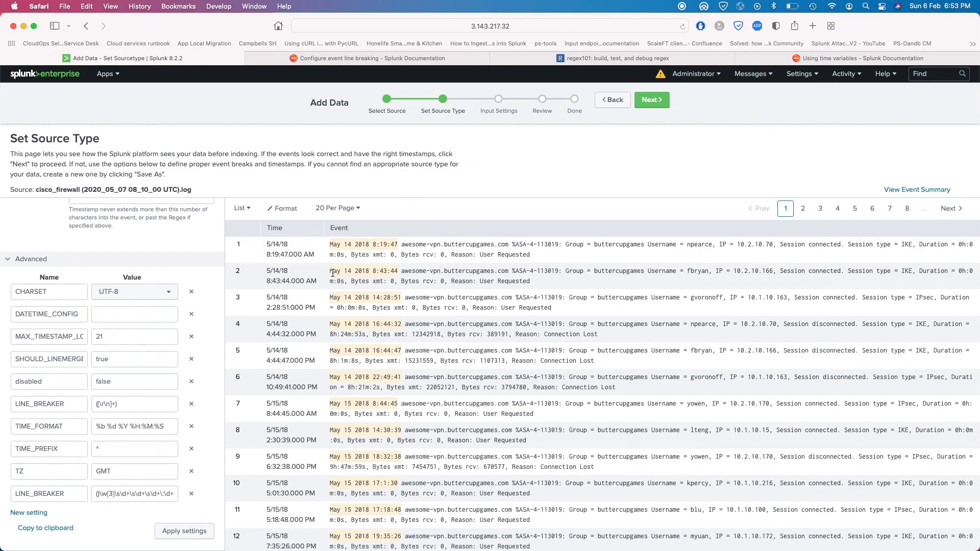
Step: Examine the empty capture group and timestamp pattern in the LINE_BREAKER value against the event boundaries in the preview
{"action": "mouse_move", "coordinate": [100, 494]}
{"action": "left_mouse_down"}
{"action": "mouse_move", "coordinate": [179, 491]}
{"action": "mouse_move", "coordinate": [93, 495]}
{"action": "mouse_move", "coordinate": [101, 494]}
{"action": "left_mouse_up"}
{"action": "left_click", "coordinate": [101, 495]}
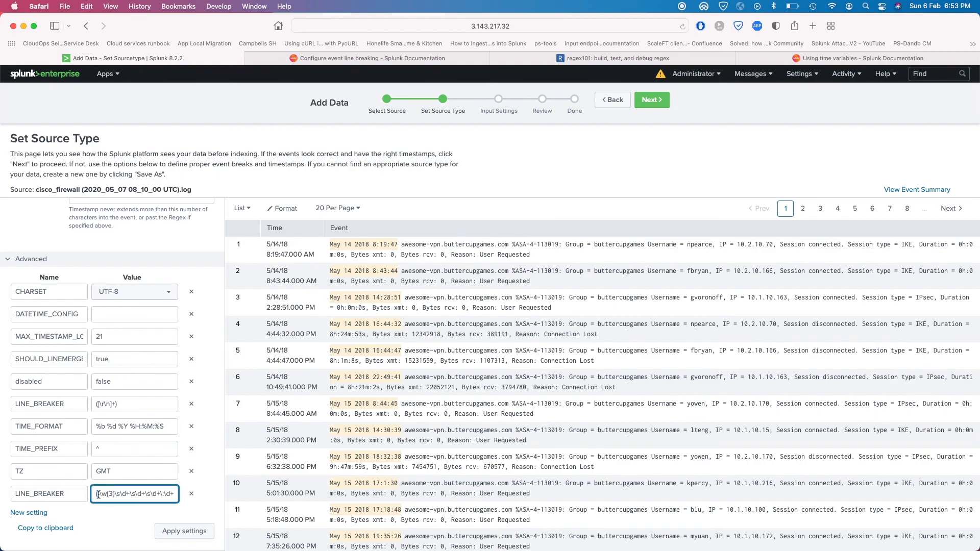
{"action": "left_click", "coordinate": [101, 494]}
{"action": "left_click_drag", "start_coordinate": [101, 495], "coordinate": [127, 493]}
{"action": "left_click", "coordinate": [102, 495]}
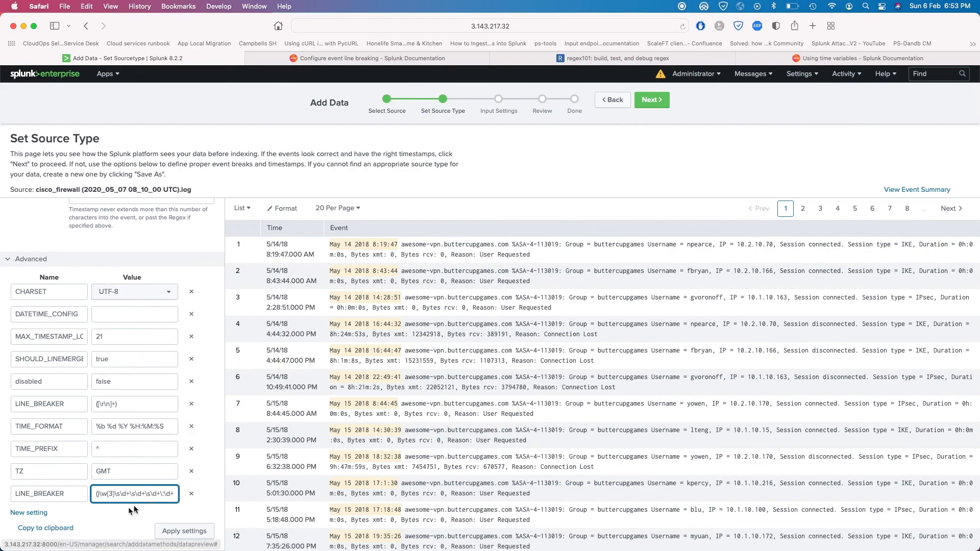
{"action": "left_click_drag", "start_coordinate": [100, 497], "coordinate": [147, 494]}
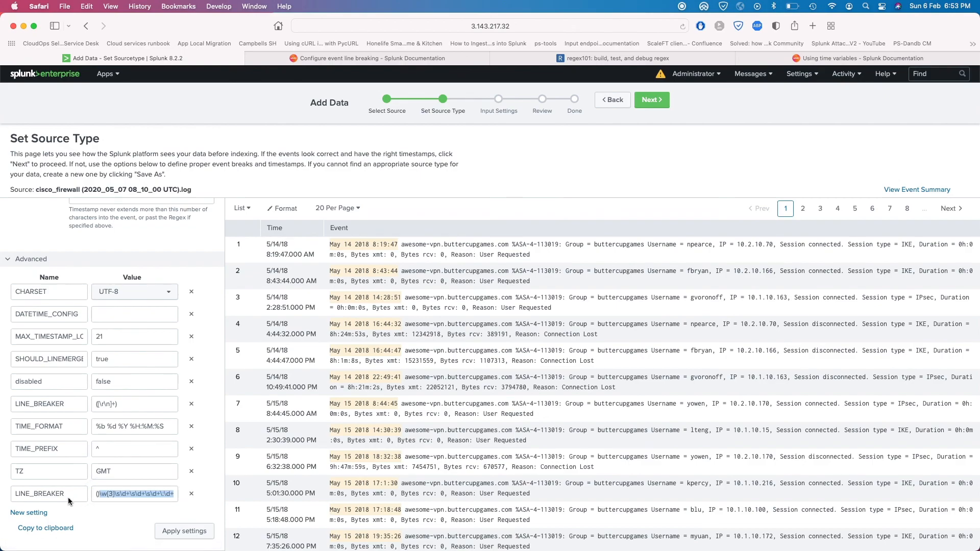
{"action": "left_click", "coordinate": [100, 495]}
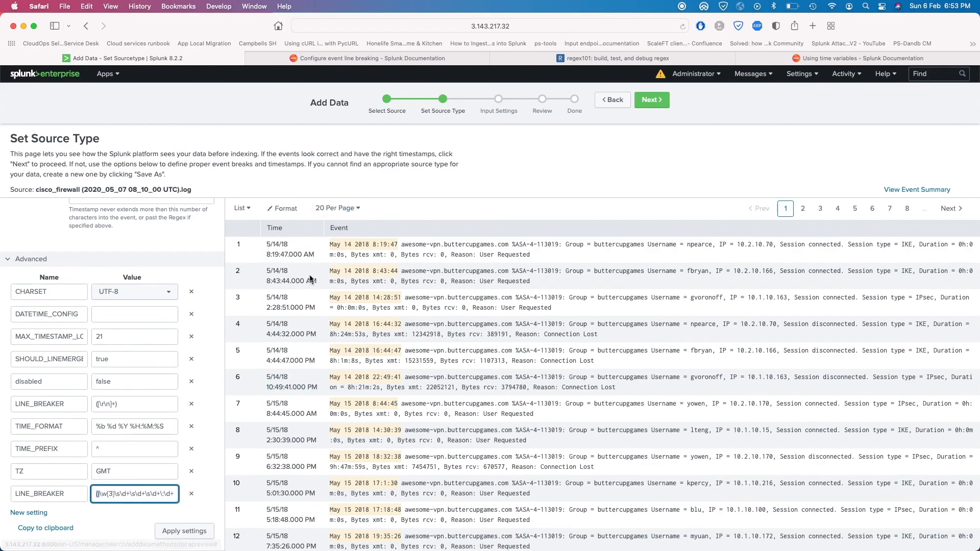
{"action": "scroll", "coordinate": [317, 388], "scroll_direction": "down", "scroll_amount": 5}
{"action": "scroll", "coordinate": [317, 391], "scroll_direction": "up", "scroll_amount": 5}
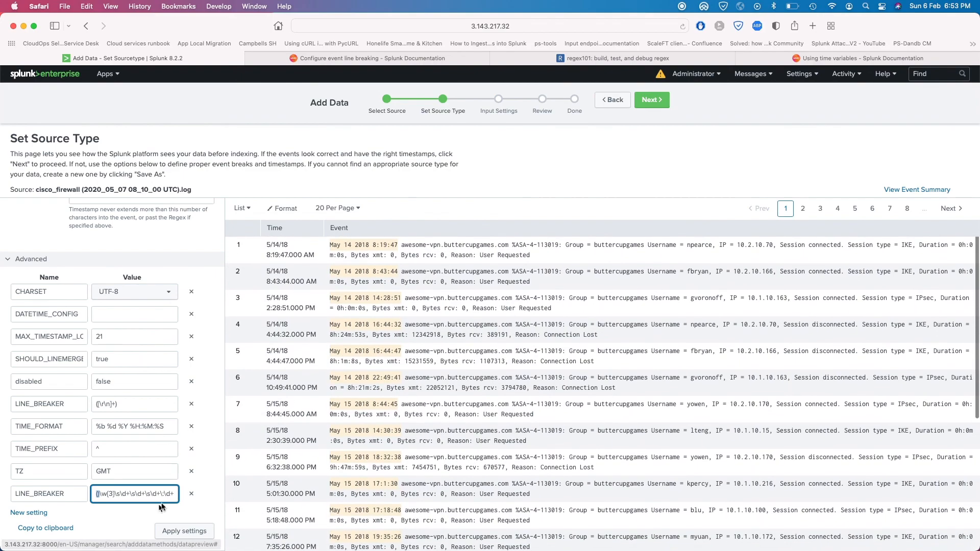
Step: Cut the regex from the added LINE_BREAKER setting, remove that setting and reapply the source type settings
{"action": "triple_click", "coordinate": [164, 498]}
{"action": "key", "text": "super+x"}
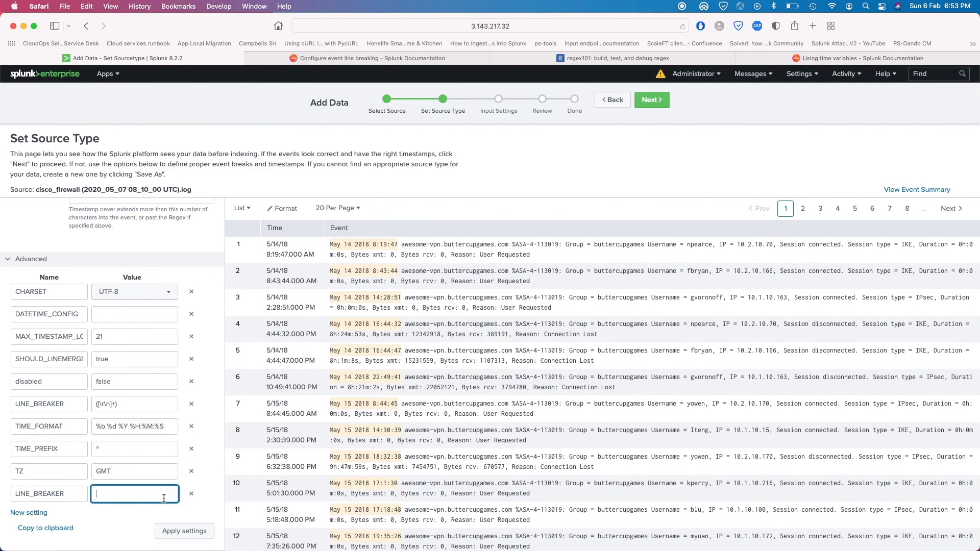
{"action": "left_click", "coordinate": [192, 495]}
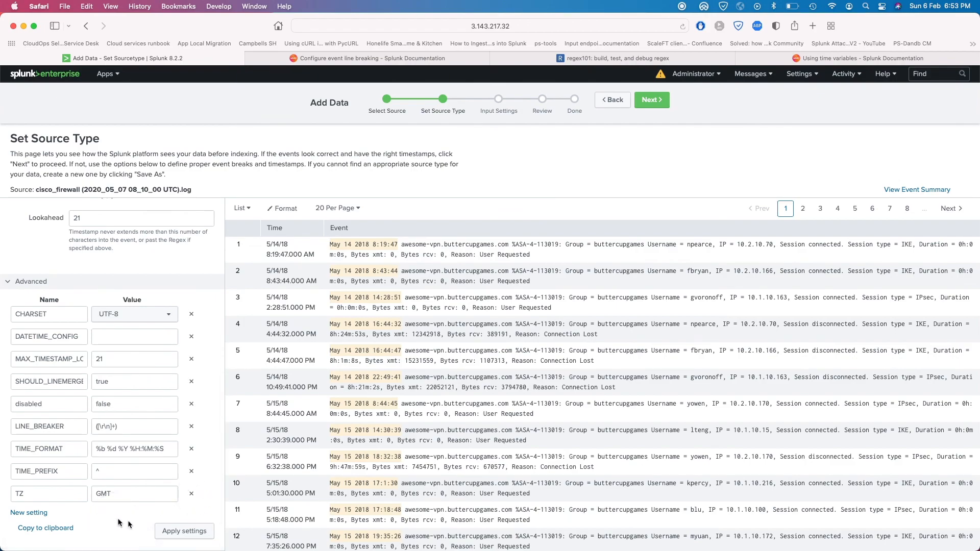
{"action": "left_click", "coordinate": [184, 532]}
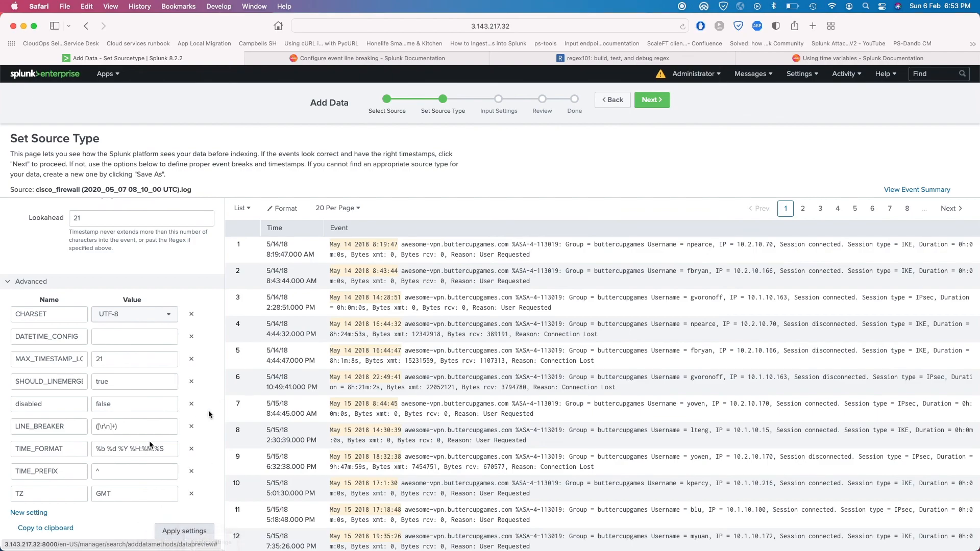
Step: Add a LINE_BREAKER setting with the cut regex as its value, checking the name in the line breaking documentation, and apply the settings
{"action": "left_click", "coordinate": [28, 512]}
{"action": "left_click", "coordinate": [139, 516]}
{"action": "key", "text": "super+v"}
{"action": "left_click", "coordinate": [58, 520]}
{"action": "type", "text": "L"}
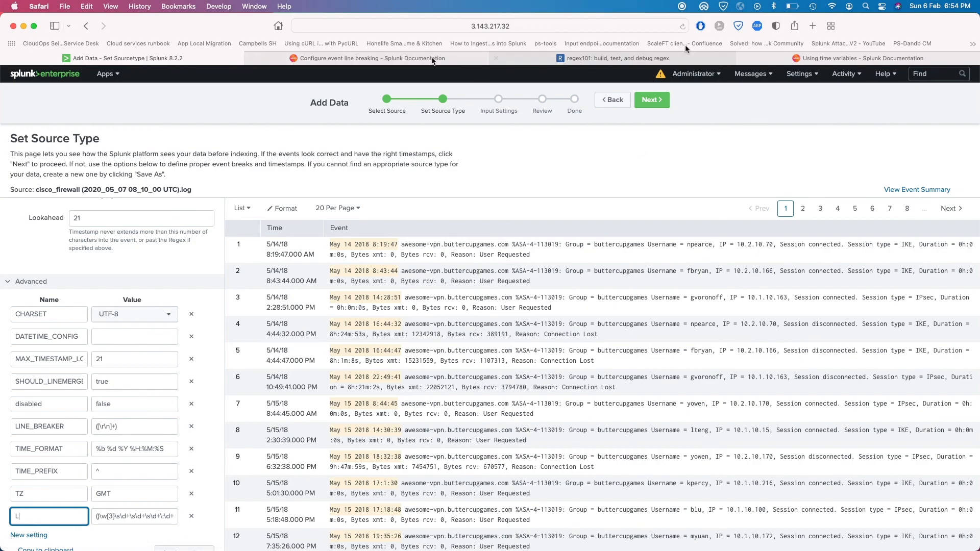
{"action": "left_click", "coordinate": [400, 58]}
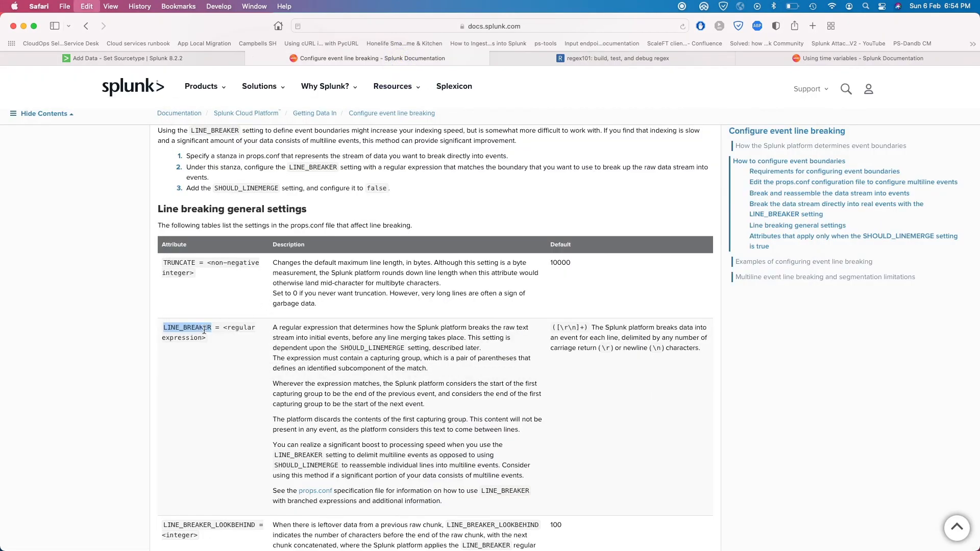
{"action": "left_click", "coordinate": [197, 58]}
{"action": "type", "text": "INE_BREAKER"}
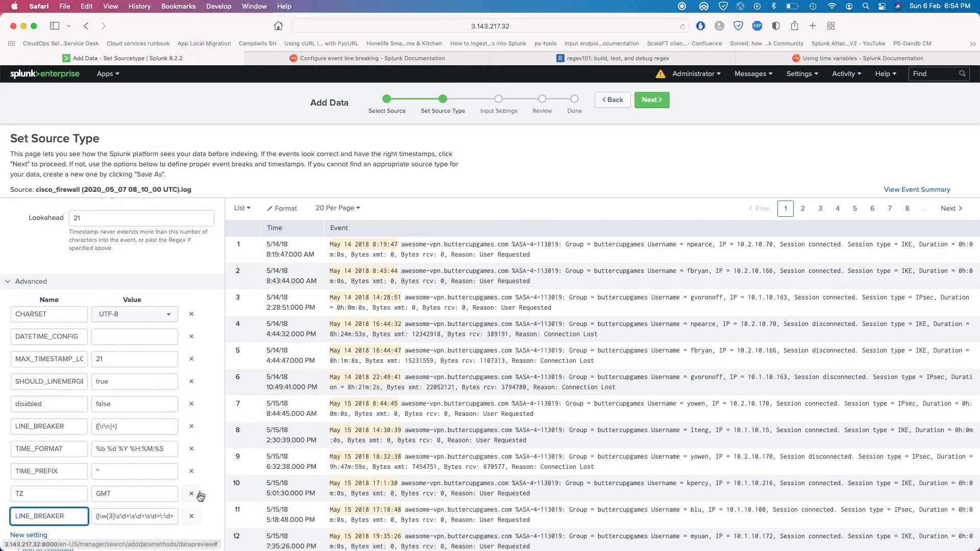
{"action": "scroll", "coordinate": [199, 500], "scroll_direction": "down", "scroll_amount": 1}
{"action": "left_click", "coordinate": [174, 529]}
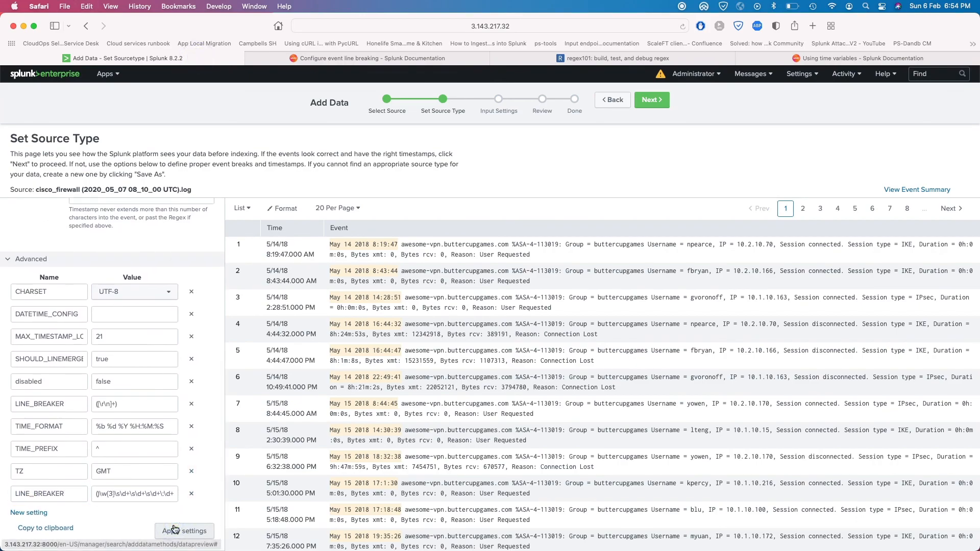
Step: Save the configuration as a new source type named "Cisco broken"
{"action": "scroll", "coordinate": [174, 459], "scroll_direction": "up", "scroll_amount": 10}
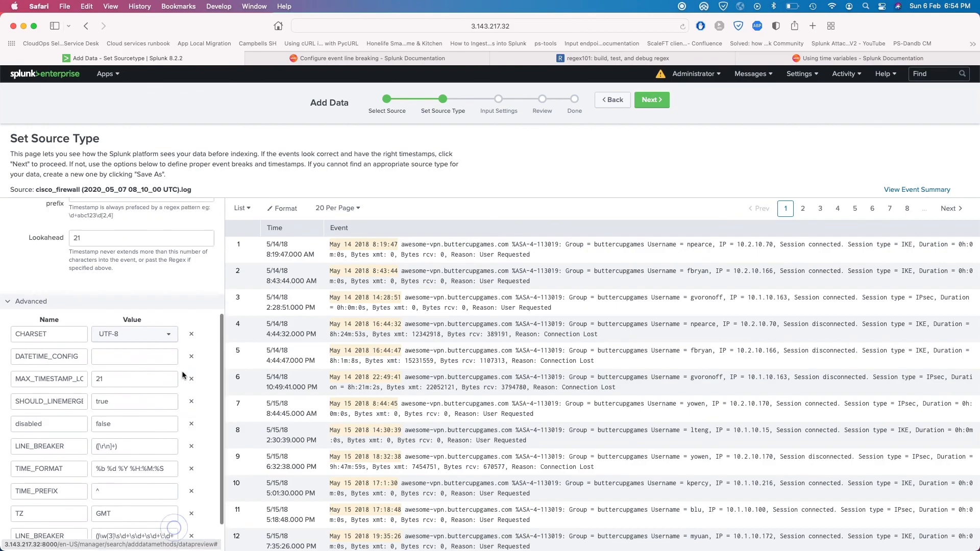
{"action": "left_click", "coordinate": [194, 214]}
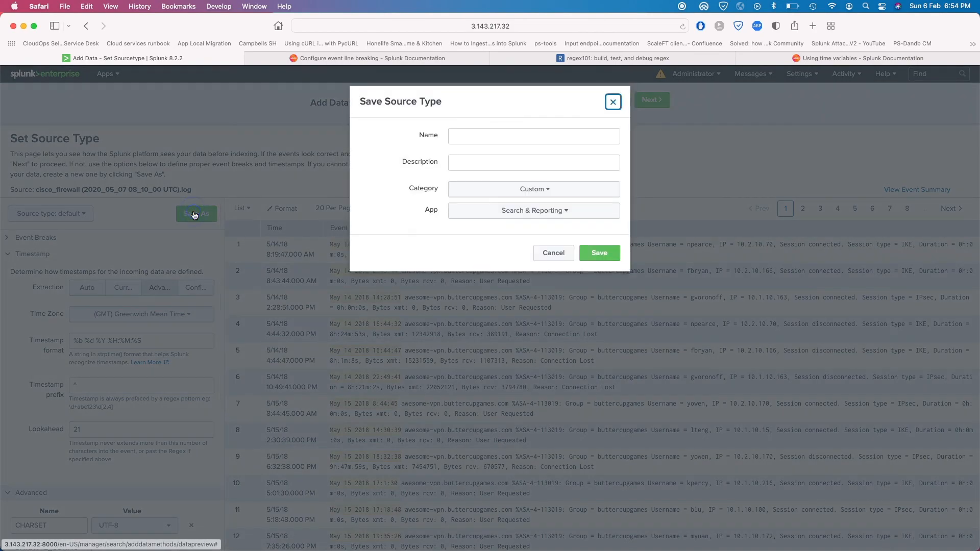
{"action": "left_click", "coordinate": [471, 141]}
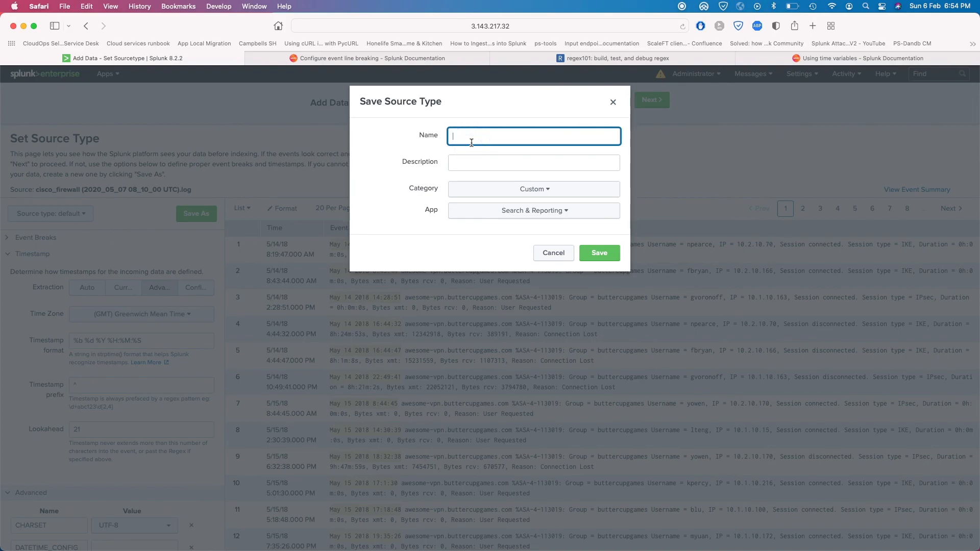
{"action": "type", "text": "Cisco broken"}
{"action": "left_click", "coordinate": [601, 253]}
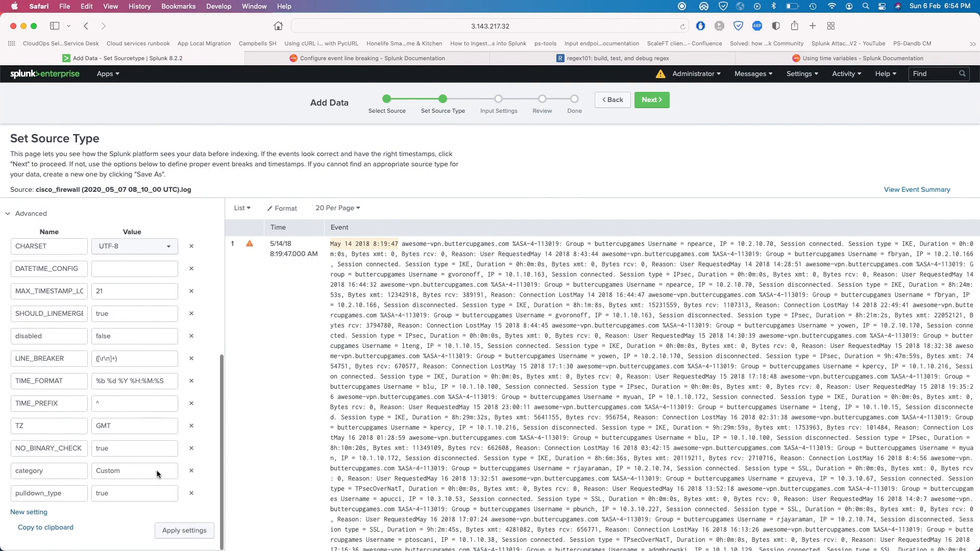
Step: Choose main as the index in the input settings, then review and submit the file upload
{"action": "left_click", "coordinate": [652, 99]}
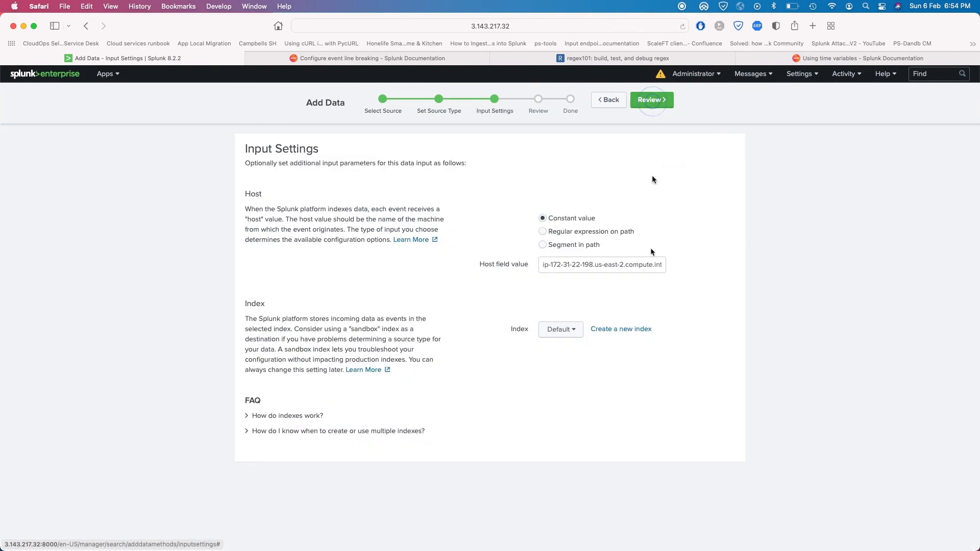
{"action": "left_click", "coordinate": [560, 330]}
{"action": "left_click", "coordinate": [507, 315]}
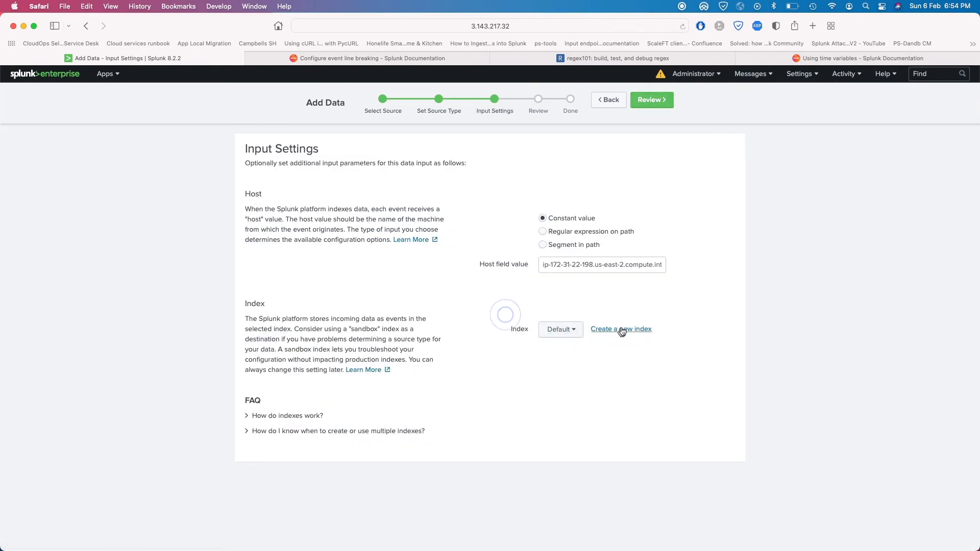
{"action": "left_click", "coordinate": [575, 331]}
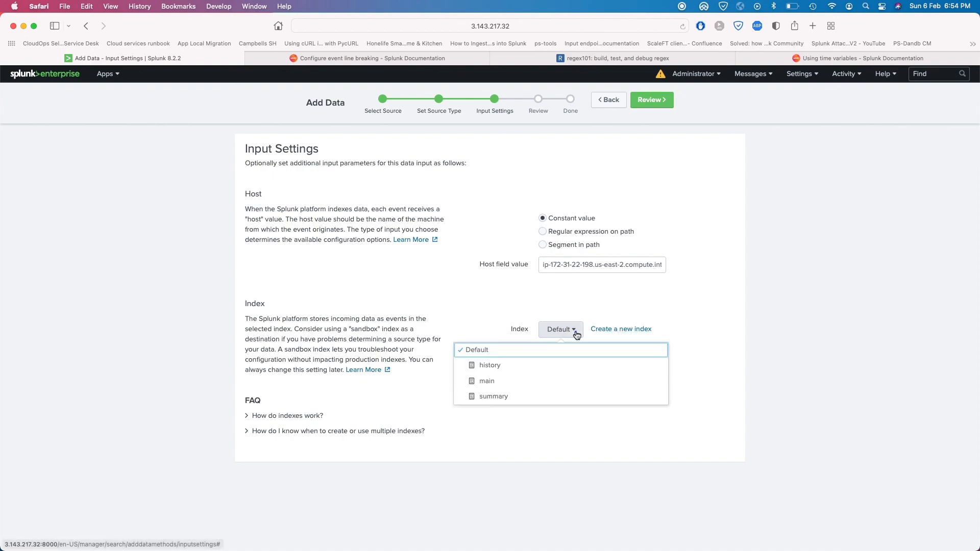
{"action": "left_click", "coordinate": [497, 381]}
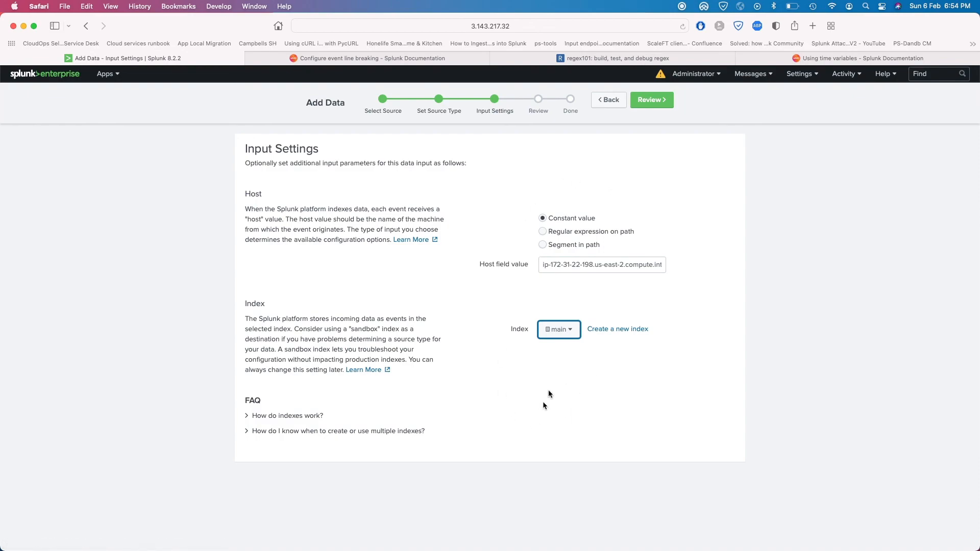
{"action": "left_click", "coordinate": [650, 100]}
{"action": "left_click", "coordinate": [650, 100]}
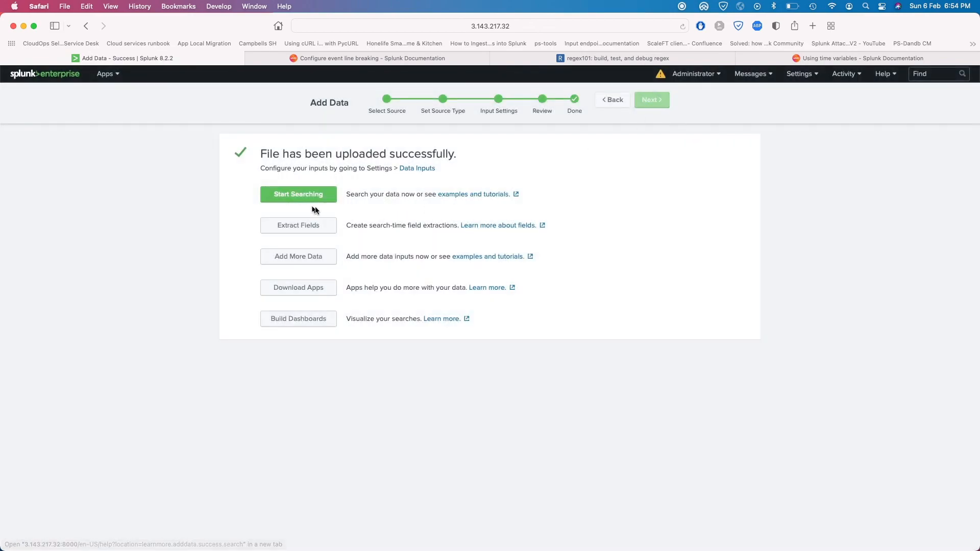
Step: Start searching the uploaded data and run the query index=main
{"action": "left_click", "coordinate": [298, 198]}
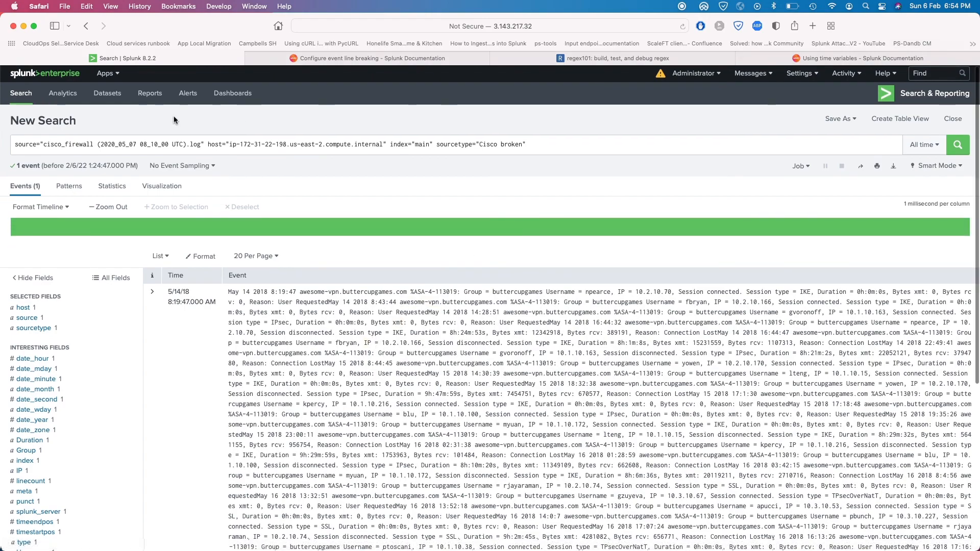
{"action": "triple_click", "coordinate": [268, 147]}
{"action": "type", "text": "index"}
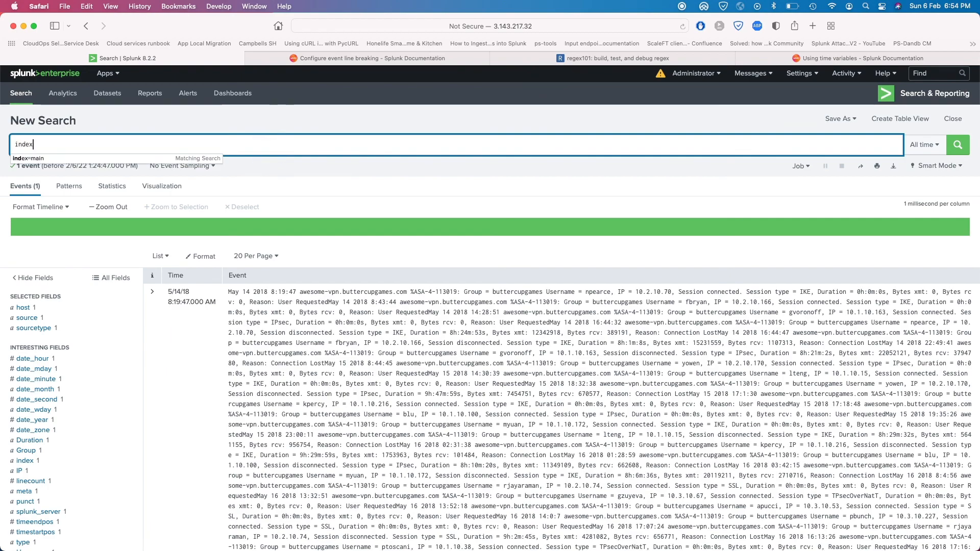
{"action": "type", "text": "=main"}
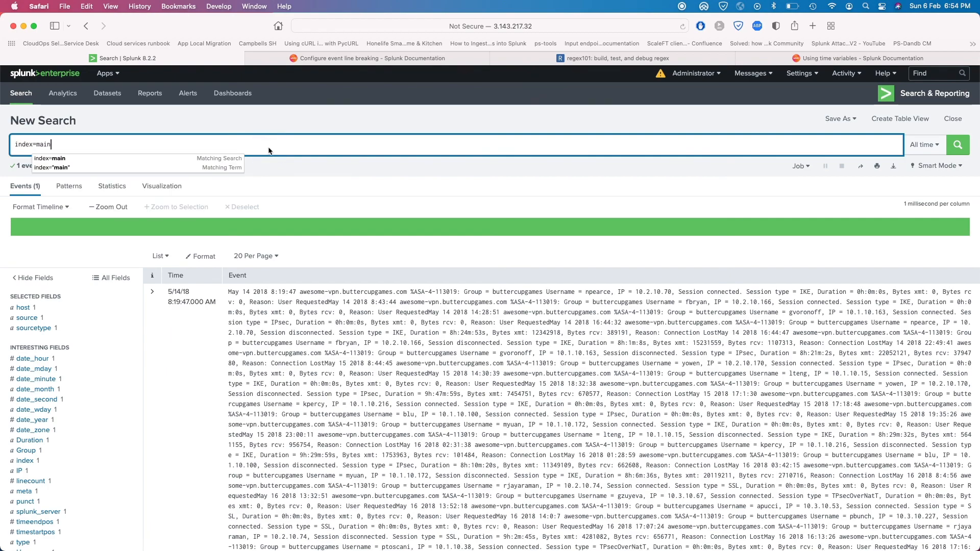
{"action": "key", "text": "Return"}
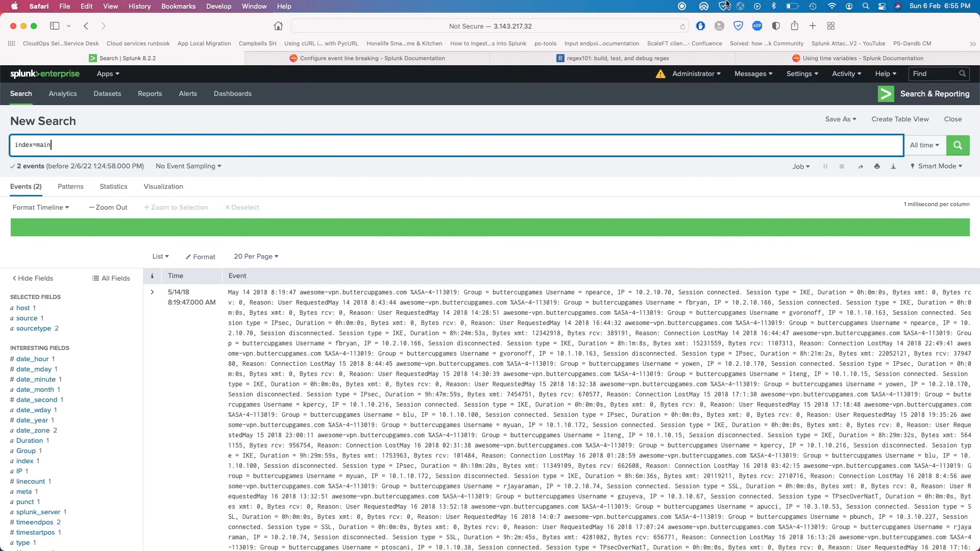
{"action": "left_click", "coordinate": [682, 6]}
{"action": "left_click", "coordinate": [687, 33]}
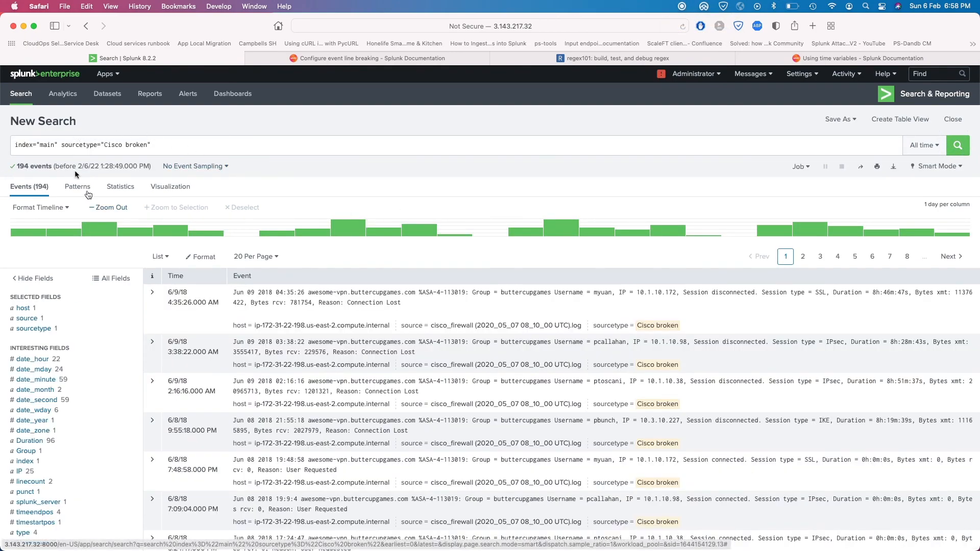
Step: Browse the "Cisco broken" search results from the first page to page 10, checking event breaks and timestamps
{"action": "scroll", "coordinate": [353, 394], "scroll_direction": "down", "scroll_amount": 10}
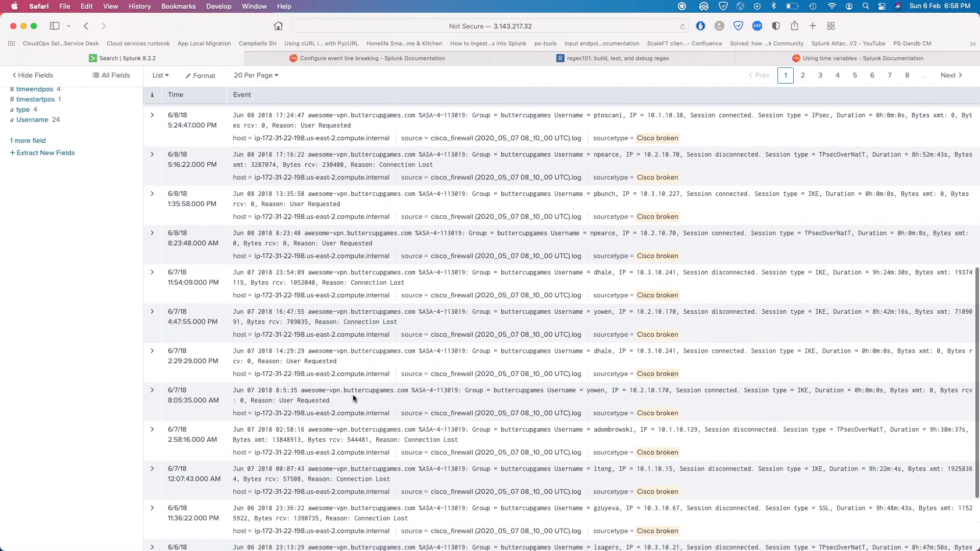
{"action": "scroll", "coordinate": [353, 395], "scroll_direction": "up", "scroll_amount": 10}
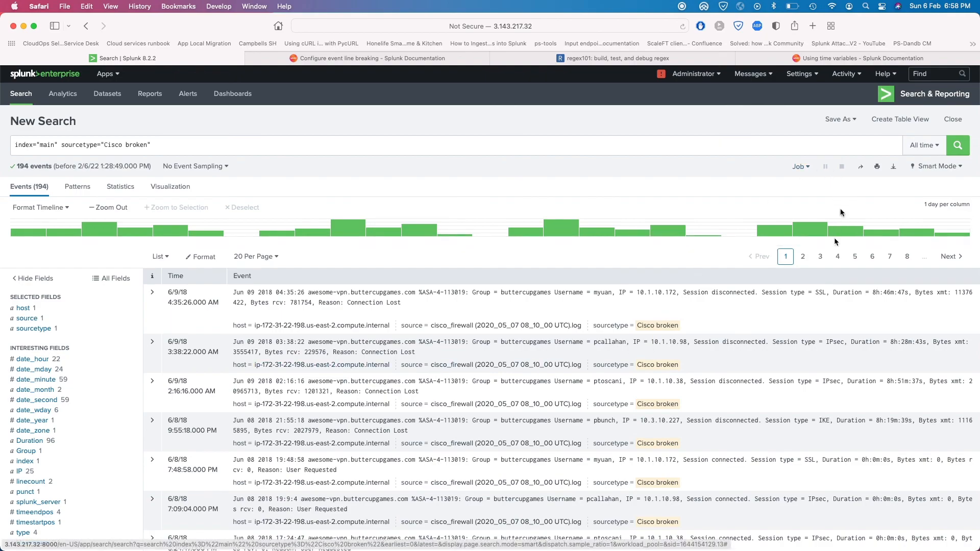
{"action": "left_click", "coordinate": [803, 257]}
{"action": "left_click", "coordinate": [854, 260]}
{"action": "left_click", "coordinate": [803, 256]}
{"action": "left_click", "coordinate": [872, 257]}
{"action": "left_click", "coordinate": [892, 259]}
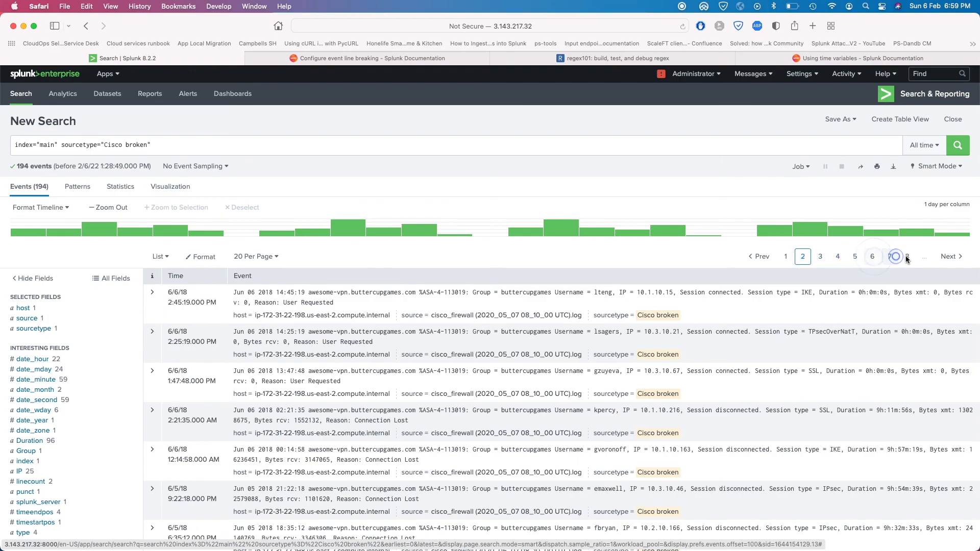
{"action": "left_click", "coordinate": [923, 256]}
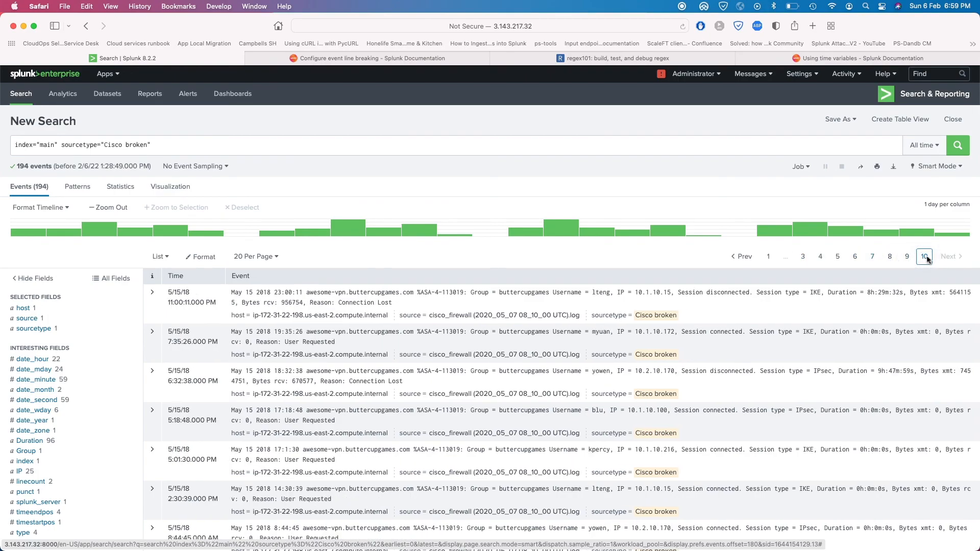
Step: Compare the May 14 2018 8:19:47 events on the last results page with the newest event on the first page
{"action": "scroll", "coordinate": [612, 313], "scroll_direction": "down", "scroll_amount": 15}
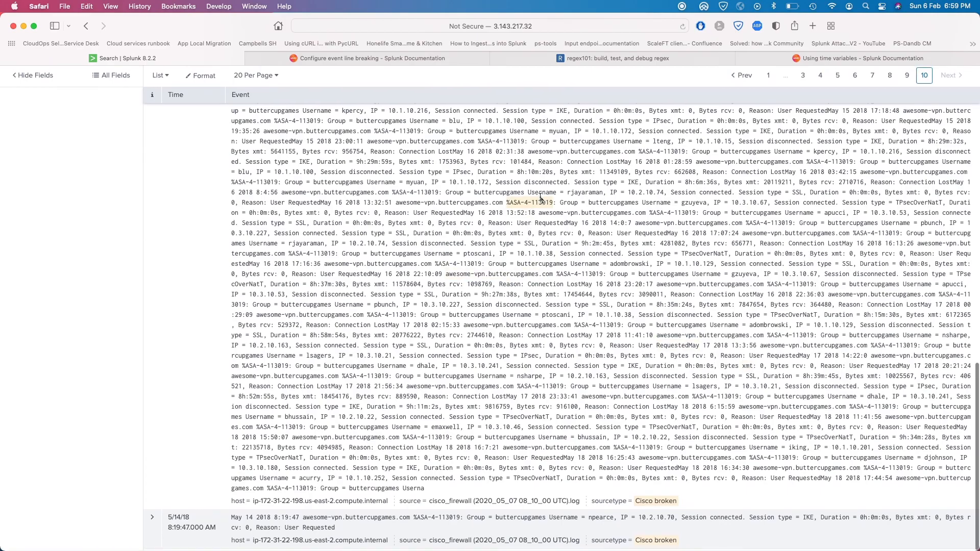
{"action": "scroll", "coordinate": [502, 165], "scroll_direction": "up", "scroll_amount": 8}
{"action": "scroll", "coordinate": [503, 165], "scroll_direction": "down", "scroll_amount": 8}
{"action": "scroll", "coordinate": [240, 118], "scroll_direction": "up", "scroll_amount": 4}
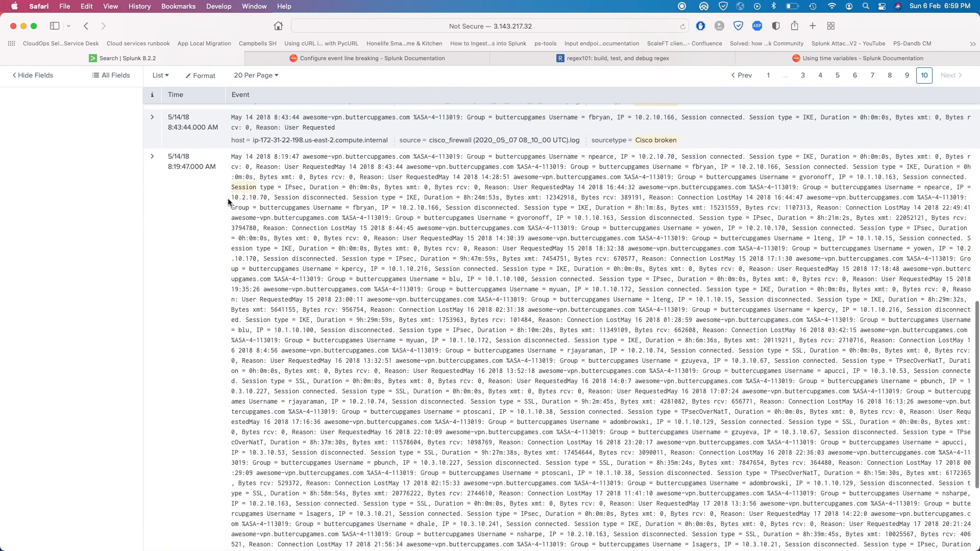
{"action": "left_click_drag", "start_coordinate": [229, 155], "coordinate": [508, 364]}
{"action": "scroll", "coordinate": [508, 365], "scroll_direction": "up", "scroll_amount": 10}
{"action": "scroll", "coordinate": [508, 364], "scroll_direction": "up", "scroll_amount": 3}
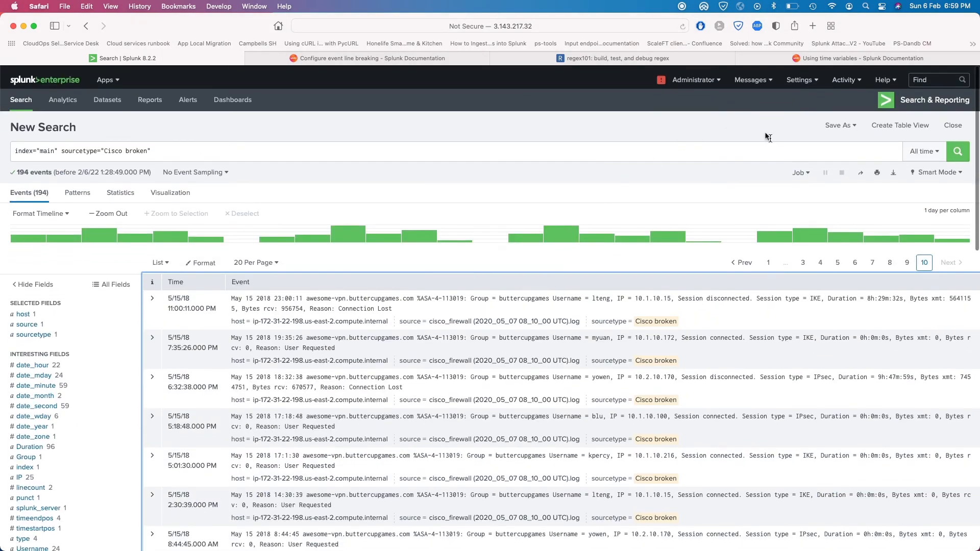
{"action": "left_click", "coordinate": [772, 257]}
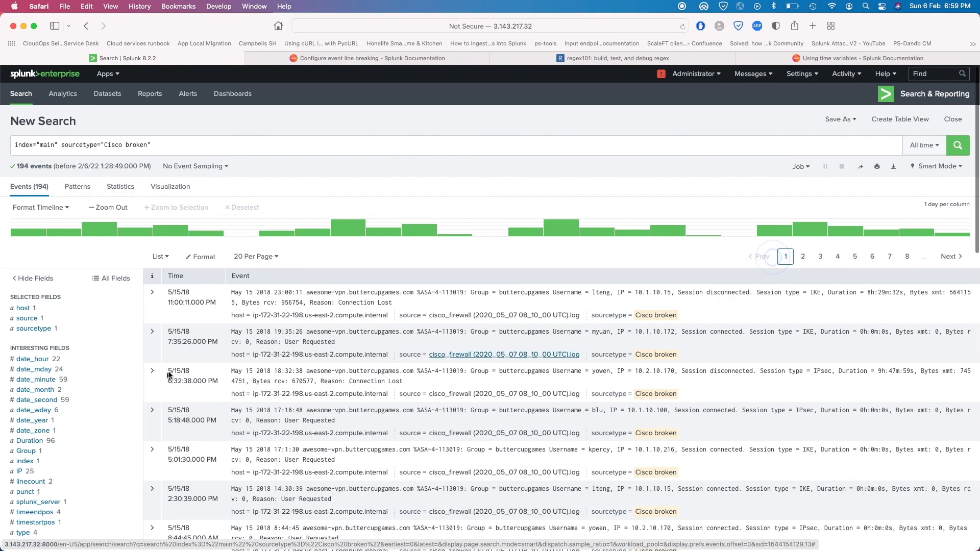
{"action": "left_click_drag", "start_coordinate": [402, 304], "coordinate": [231, 292]}
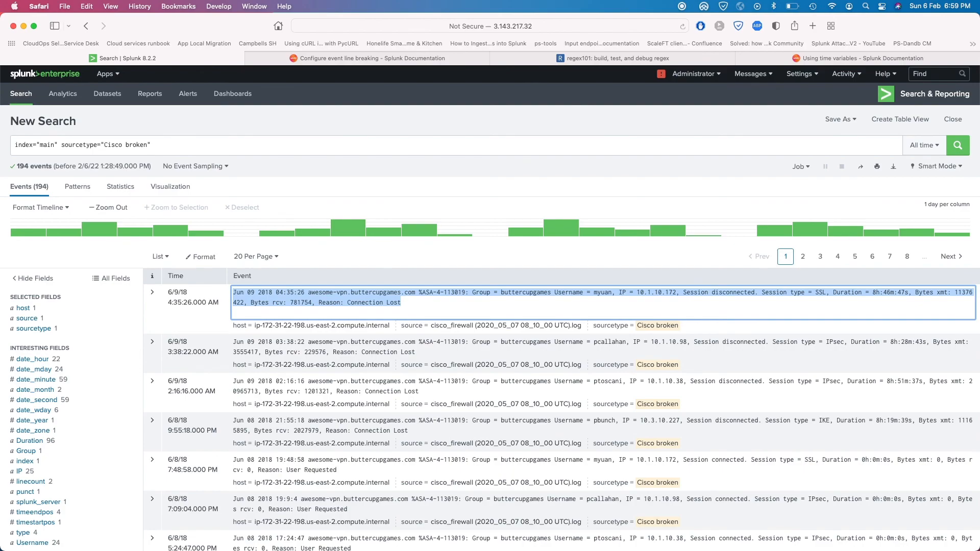
Step: Switch to the Core Shell terminal, clear it, list the local directory and print props.conf with cat
{"action": "key", "text": "super+Tab"}
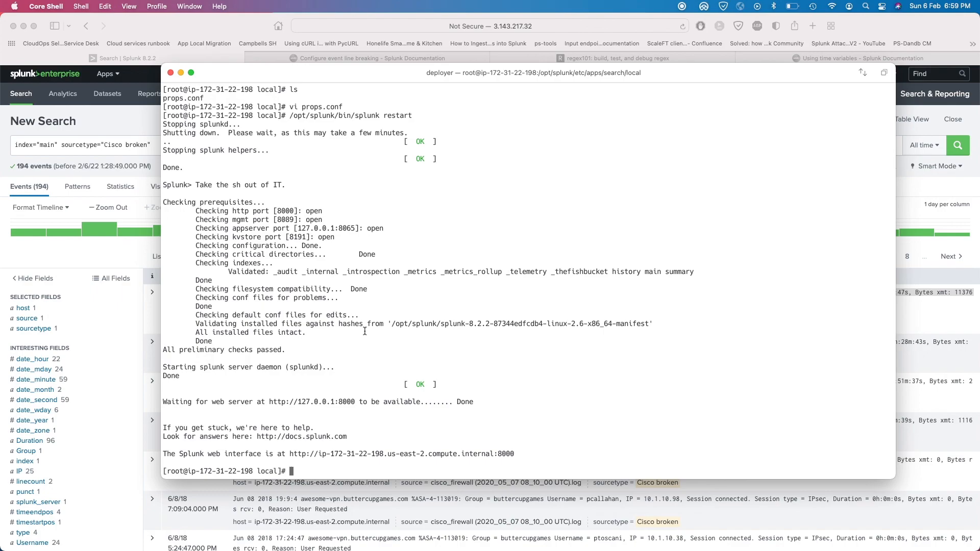
{"action": "type", "text": "clear"}
{"action": "key", "text": "Return"}
{"action": "type", "text": "ls"}
{"action": "key", "text": "Return"}
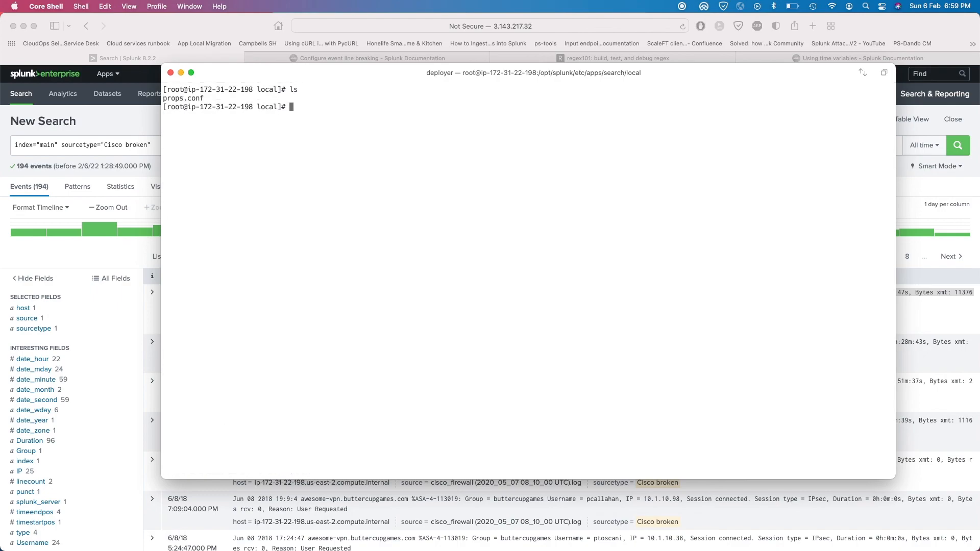
{"action": "type", "text": "cat props.conf"}
{"action": "key", "text": "Return"}
Step: Examine the [Cisco broken] stanza and its settings in the props.conf output alongside the matching Splunk search
{"action": "left_click_drag", "start_coordinate": [249, 263], "coordinate": [163, 176]}
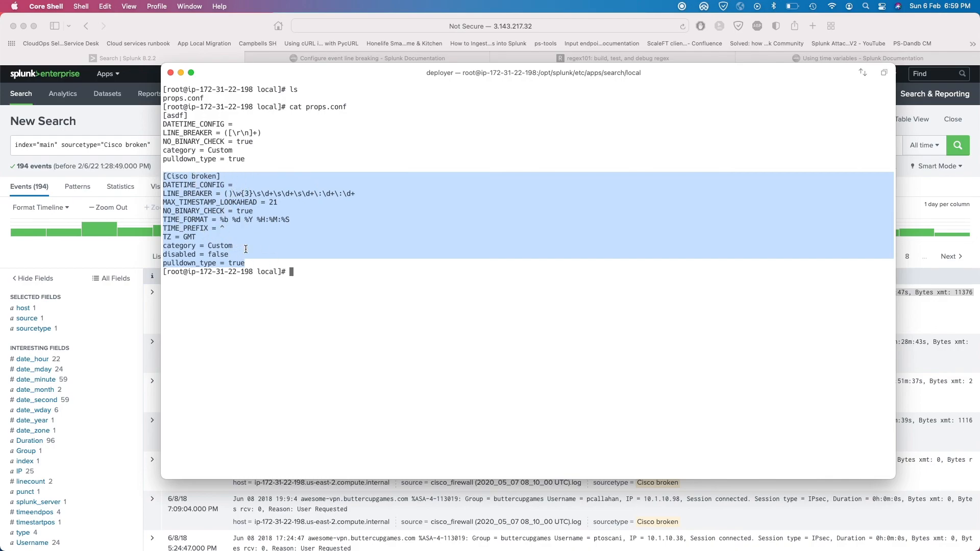
{"action": "left_click", "coordinate": [134, 123]}
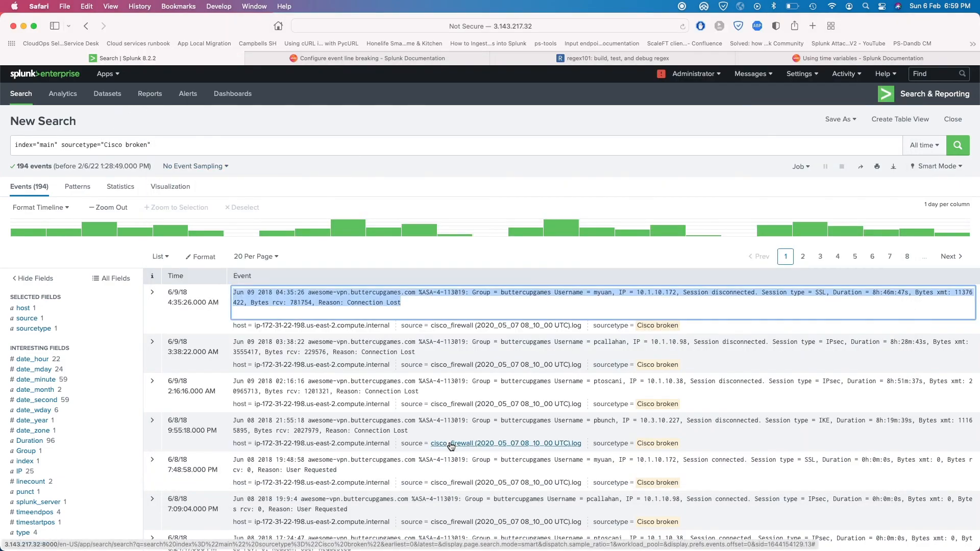
{"action": "key", "text": "super+Tab"}
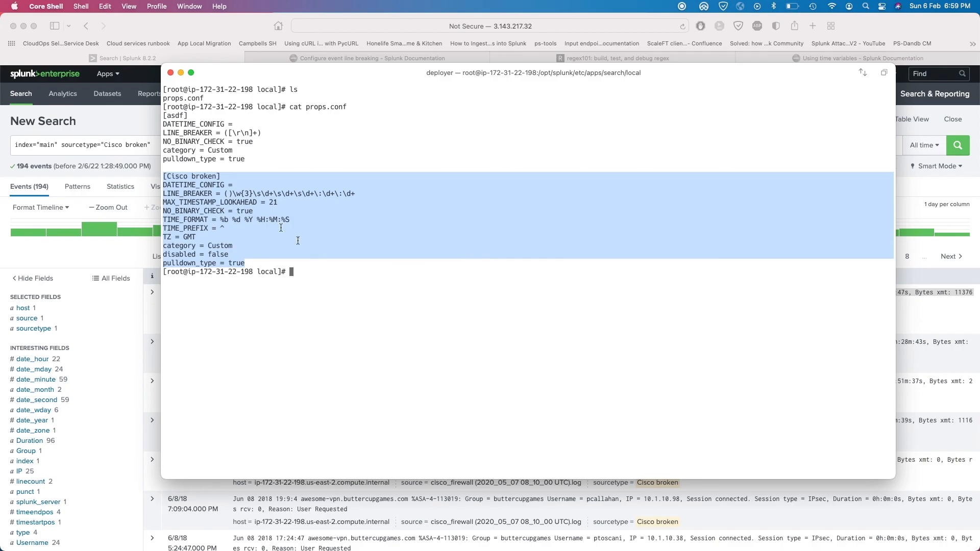
{"action": "double_click", "coordinate": [186, 175]}
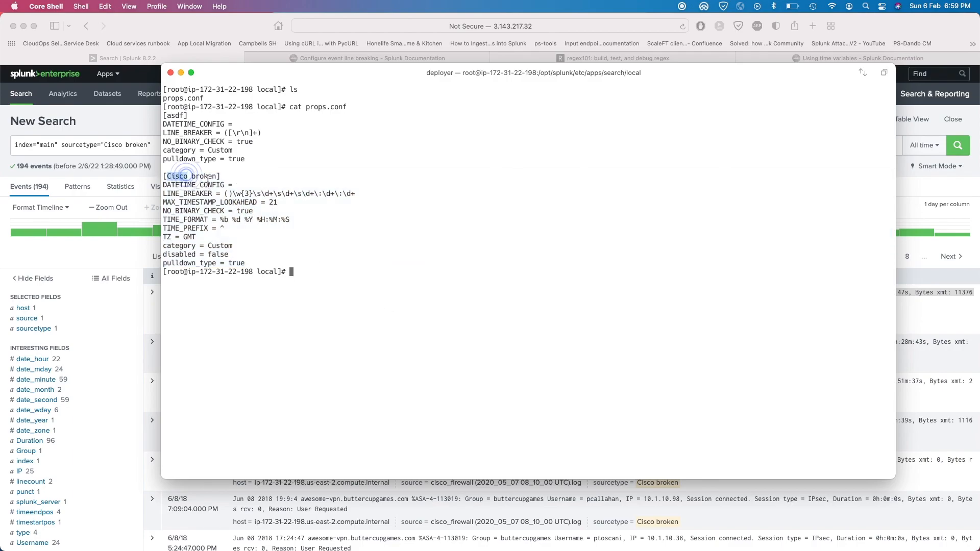
{"action": "left_click_drag", "start_coordinate": [216, 176], "coordinate": [163, 176]}
Step: Return to the Splunk search results in Safari and open the value summary of the Username field
{"action": "left_click", "coordinate": [128, 131]}
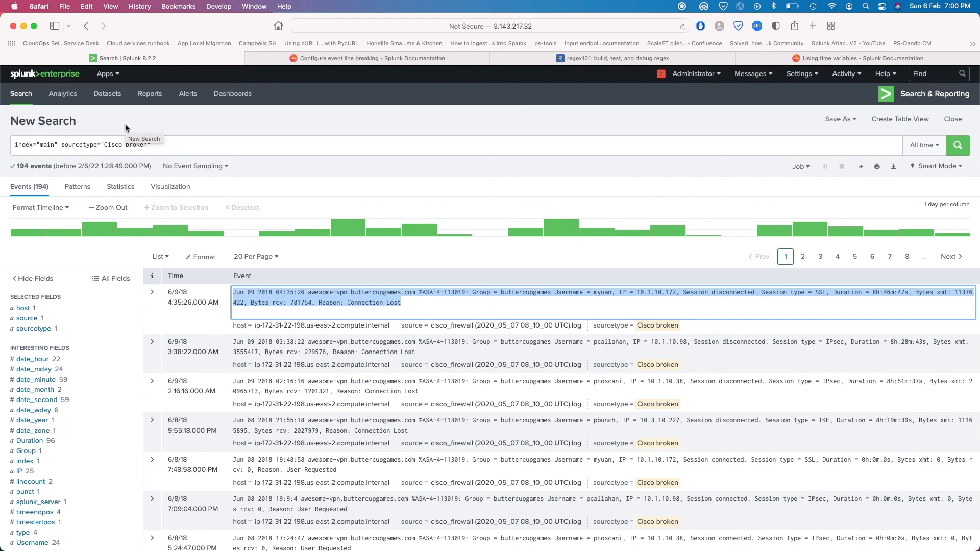
{"action": "scroll", "coordinate": [90, 344], "scroll_direction": "down", "scroll_amount": 7}
{"action": "scroll", "coordinate": [90, 344], "scroll_direction": "up", "scroll_amount": 2}
{"action": "left_click", "coordinate": [74, 295]}
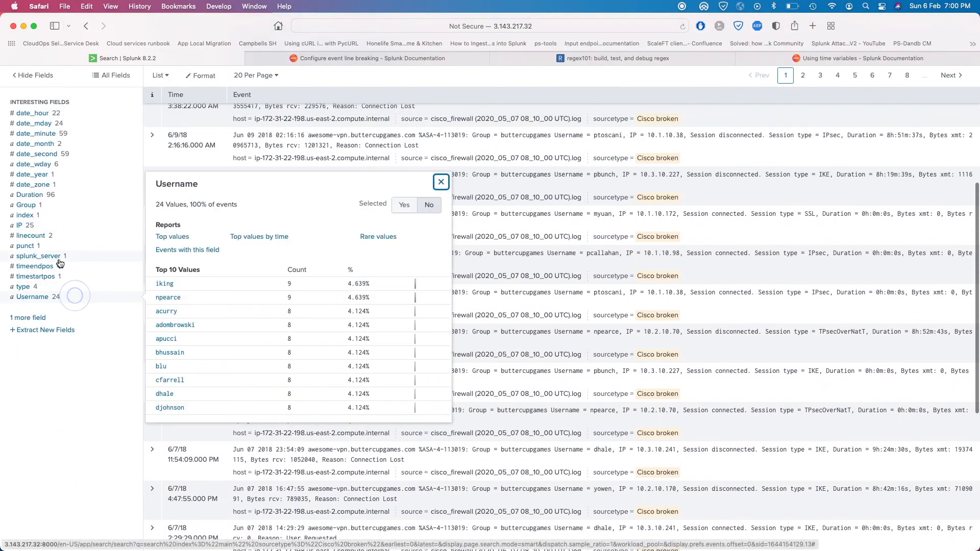
Step: Rerun the index="main" search without the "Cisco broken" source type filter and narrow the results to source type asdf
{"action": "scroll", "coordinate": [59, 261], "scroll_direction": "up", "scroll_amount": 5}
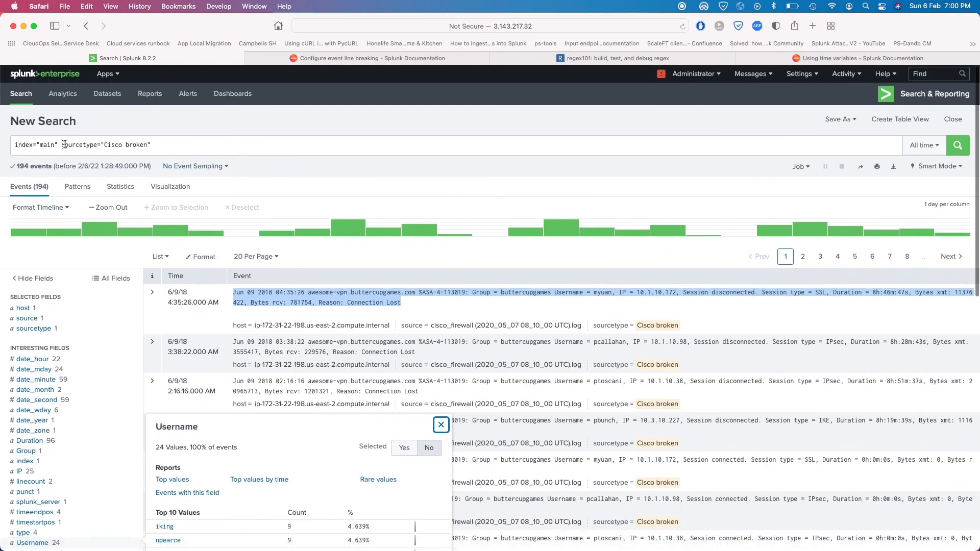
{"action": "left_click_drag", "start_coordinate": [62, 145], "coordinate": [243, 146]}
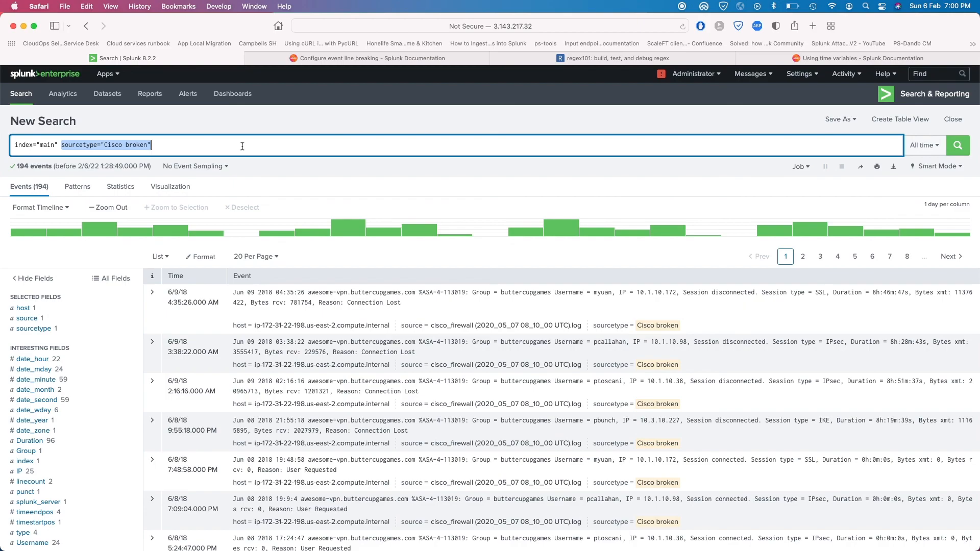
{"action": "key", "text": "BackSpace"}
{"action": "key", "text": "Return"}
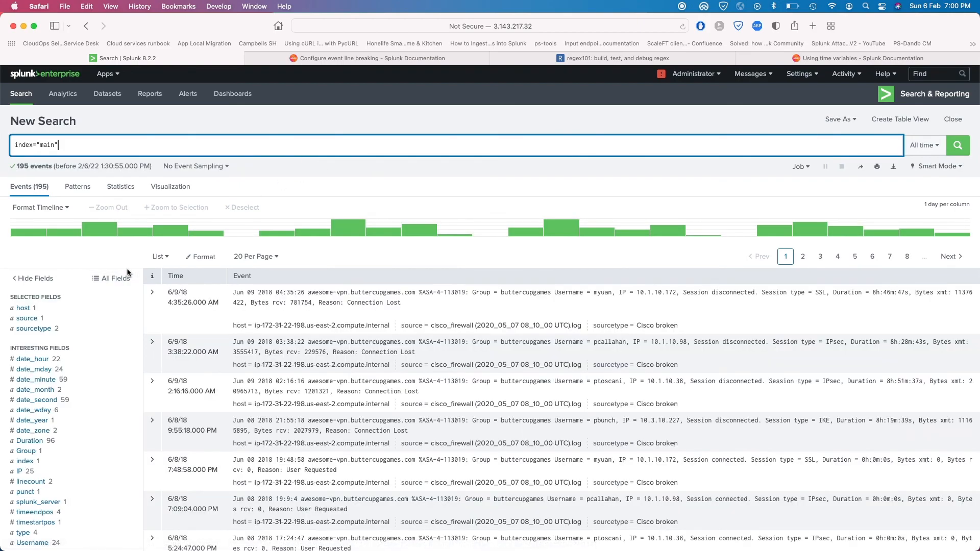
{"action": "left_click", "coordinate": [71, 330]}
{"action": "left_click", "coordinate": [161, 384]}
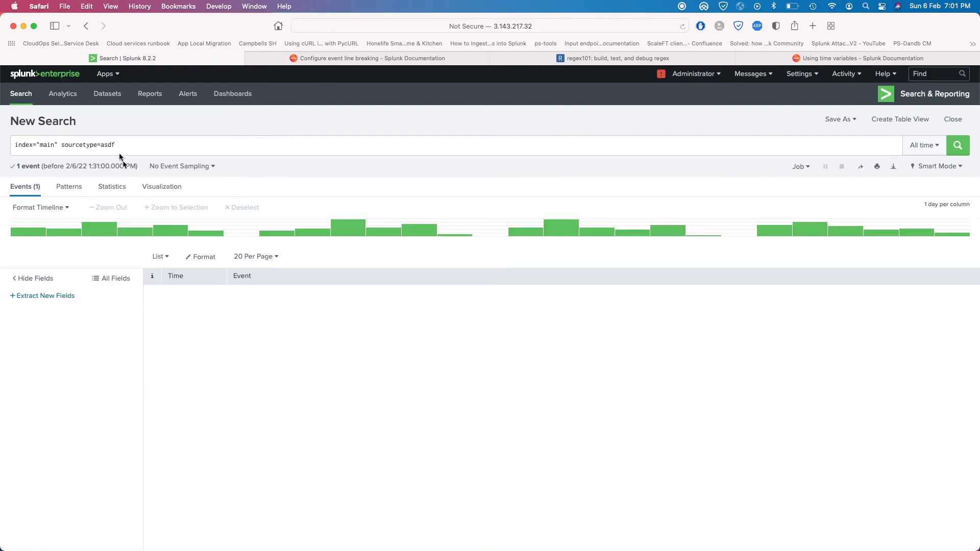
Step: Examine the full text of the asdf source type's event, checking how the firewall log lines are broken
{"action": "scroll", "coordinate": [332, 327], "scroll_direction": "down", "scroll_amount": 1}
{"action": "scroll", "coordinate": [331, 327], "scroll_direction": "down", "scroll_amount": 5}
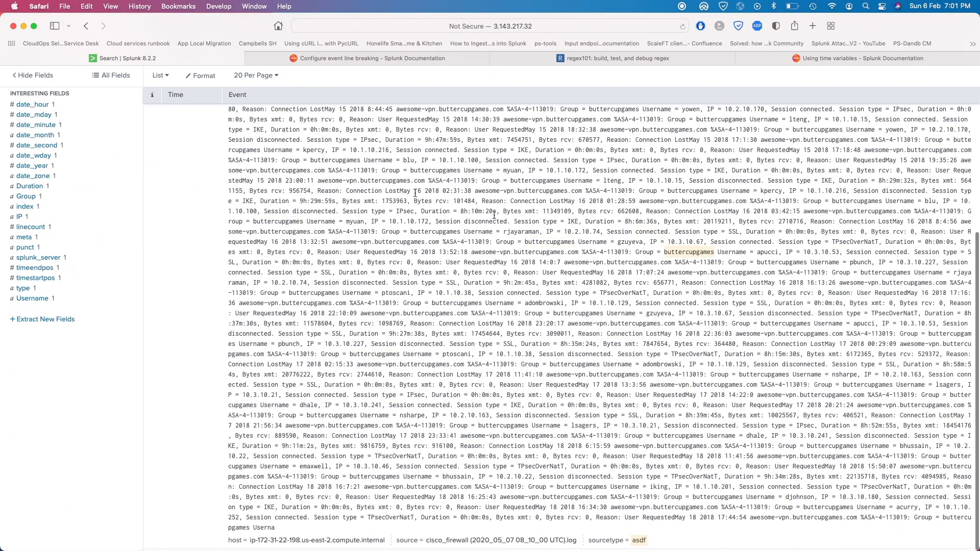
{"action": "scroll", "coordinate": [567, 407], "scroll_direction": "up", "scroll_amount": 5}
{"action": "scroll", "coordinate": [567, 407], "scroll_direction": "down", "scroll_amount": 4}
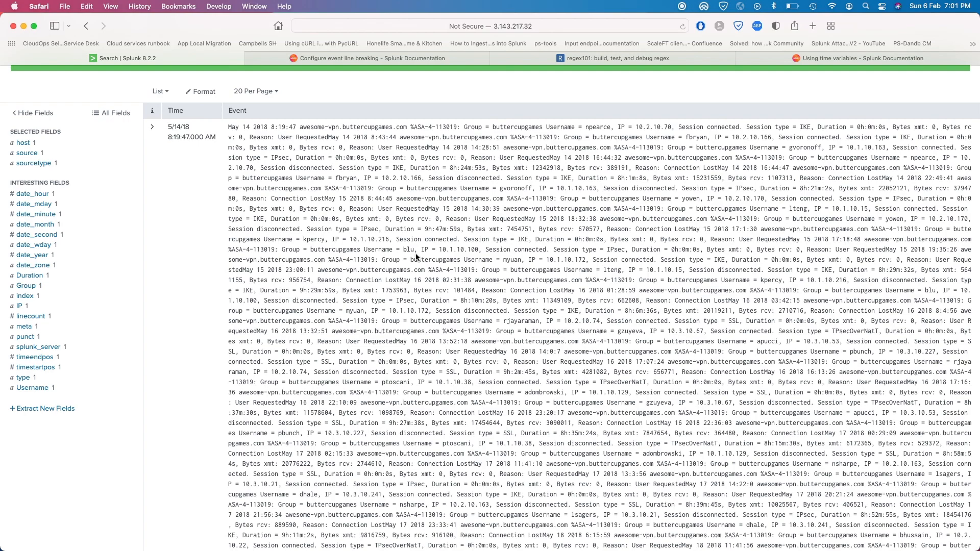
{"action": "scroll", "coordinate": [529, 236], "scroll_direction": "up", "scroll_amount": 5}
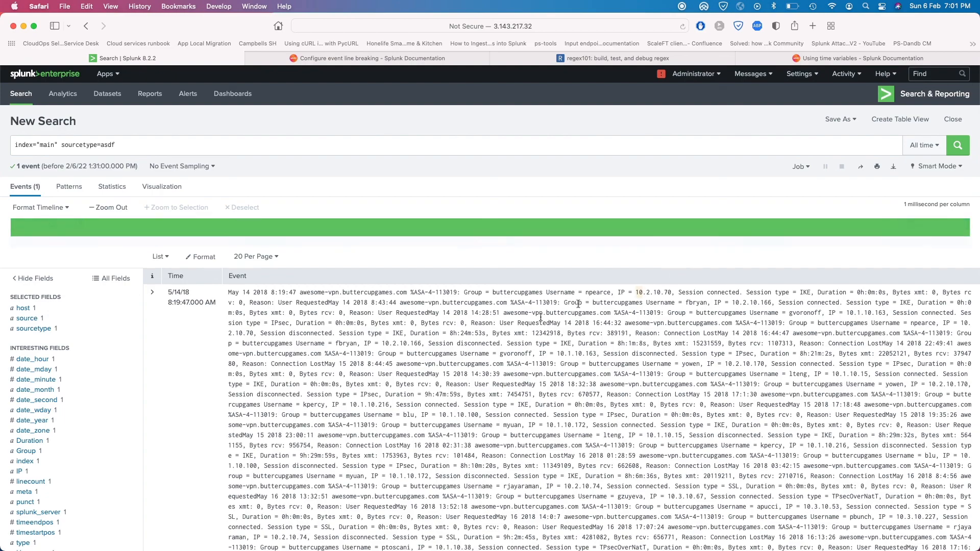
{"action": "scroll", "coordinate": [481, 406], "scroll_direction": "down", "scroll_amount": 10}
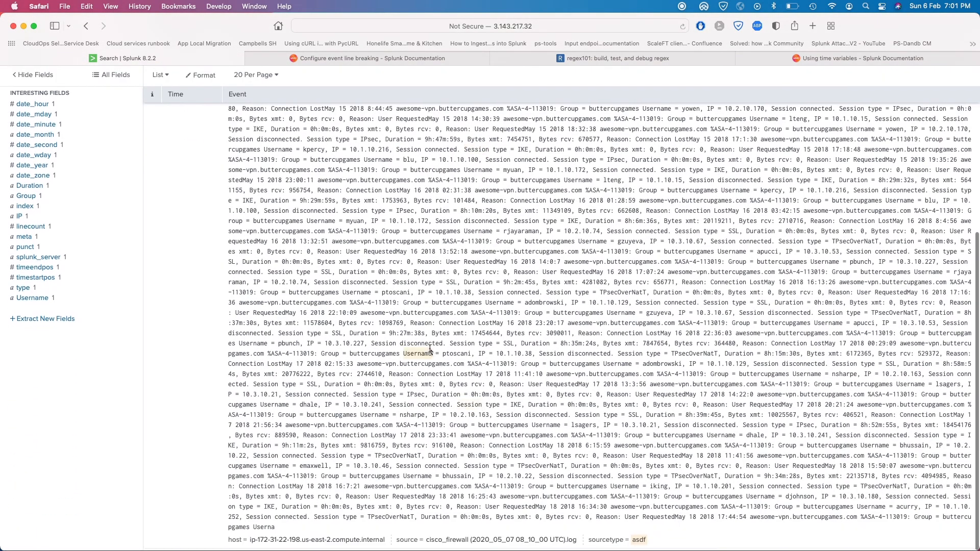
{"action": "scroll", "coordinate": [469, 383], "scroll_direction": "up", "scroll_amount": 10}
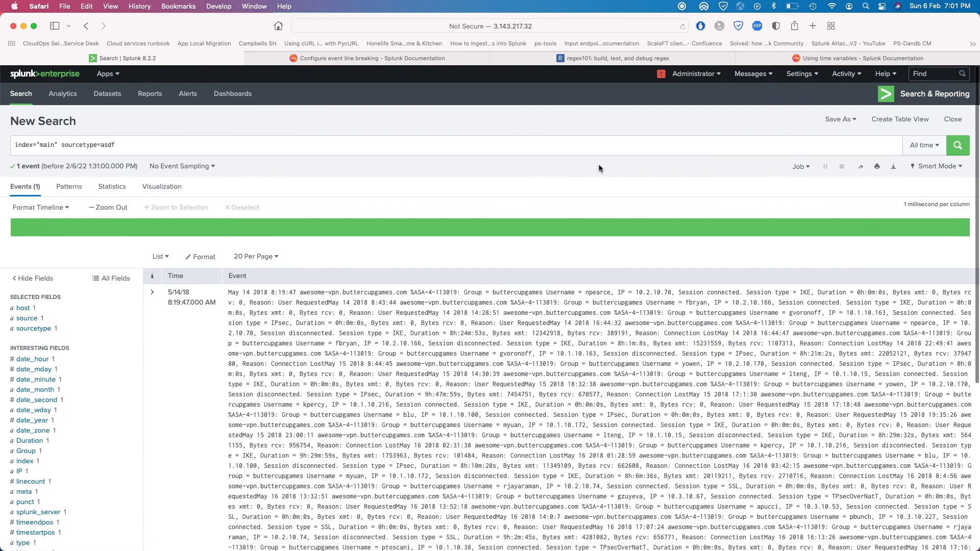
{"action": "left_click", "coordinate": [688, 2]}
{"action": "left_click", "coordinate": [686, 24]}
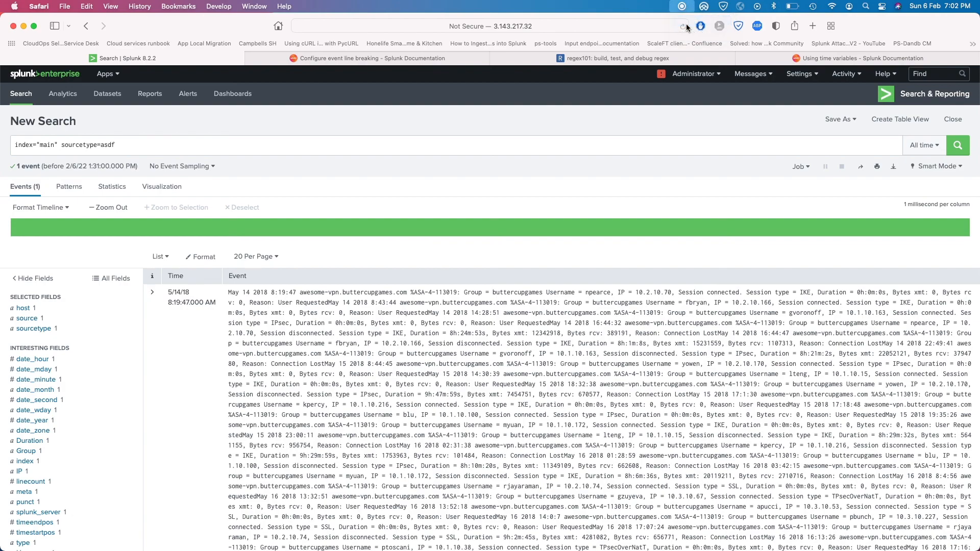